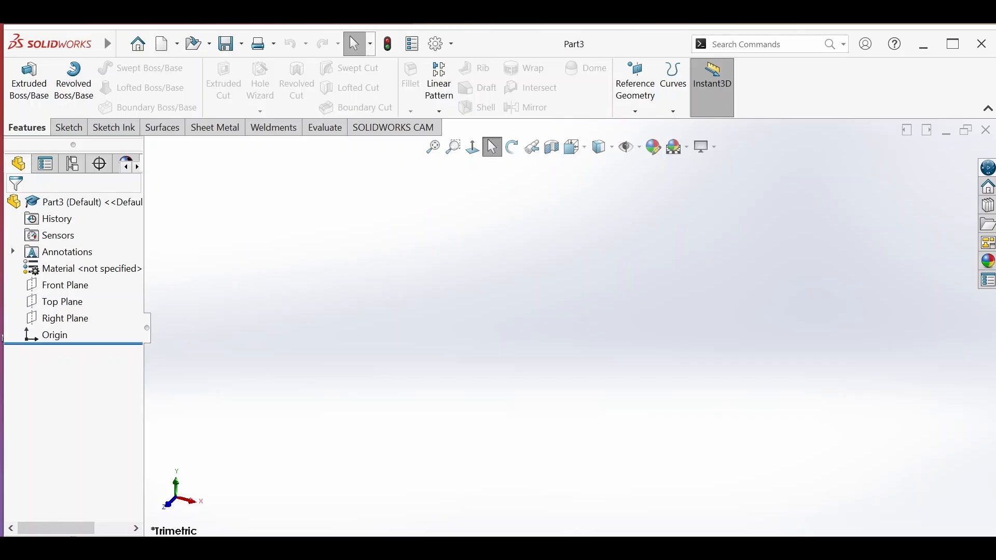
Step: Sketch a center rectangle about 68 mm wide on the Top Plane, centered on the origin
{"action": "left_click", "coordinate": [69, 127]}
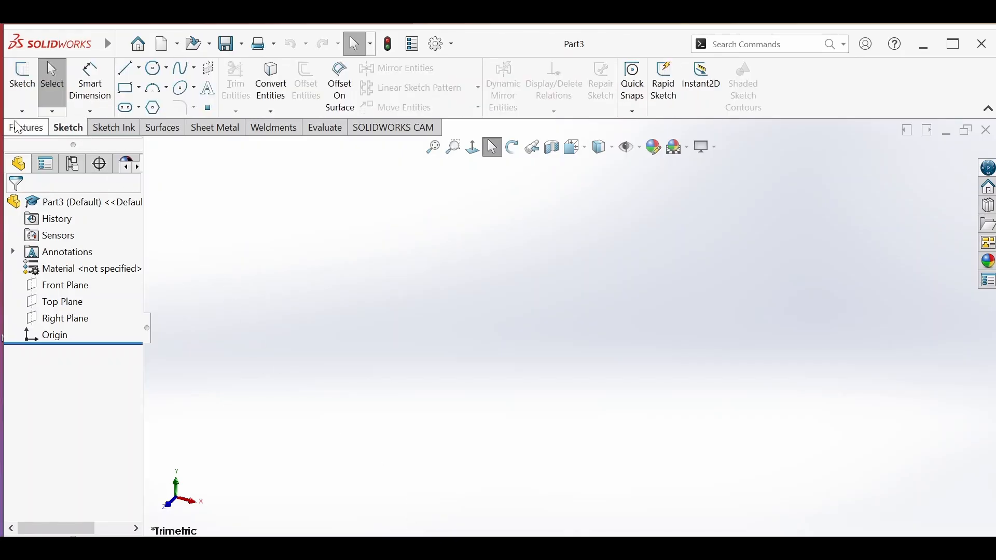
{"action": "left_click", "coordinate": [27, 82]}
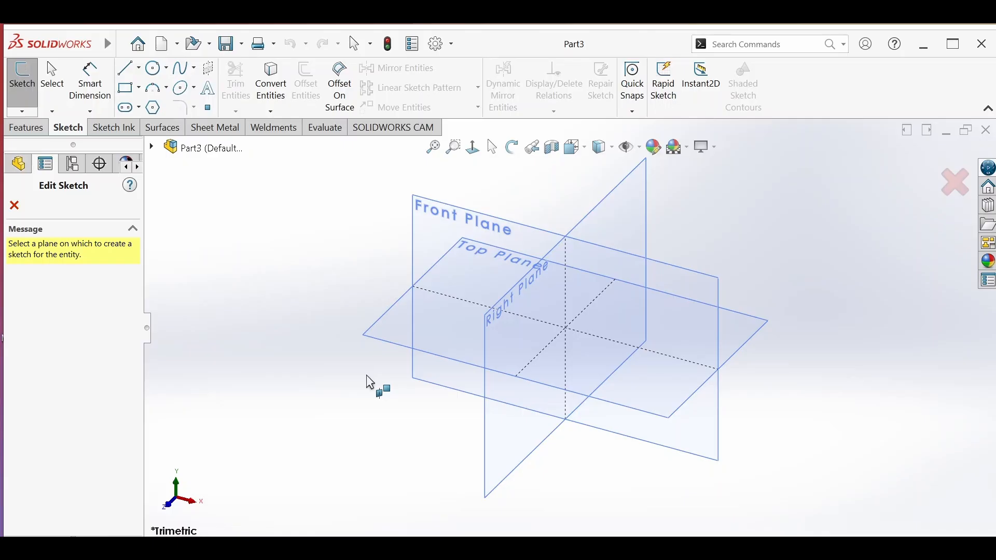
{"action": "left_click", "coordinate": [426, 330]}
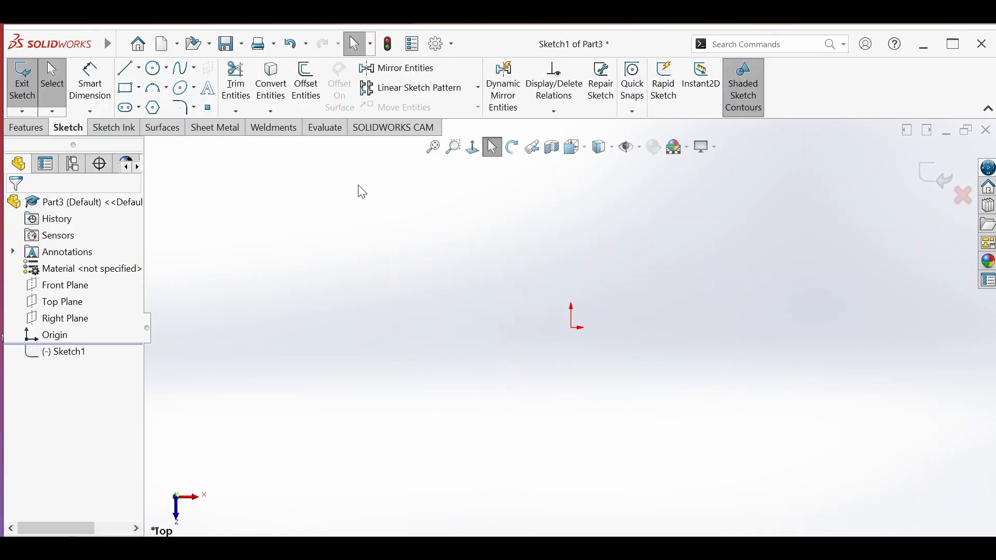
{"action": "left_click", "coordinate": [125, 87]}
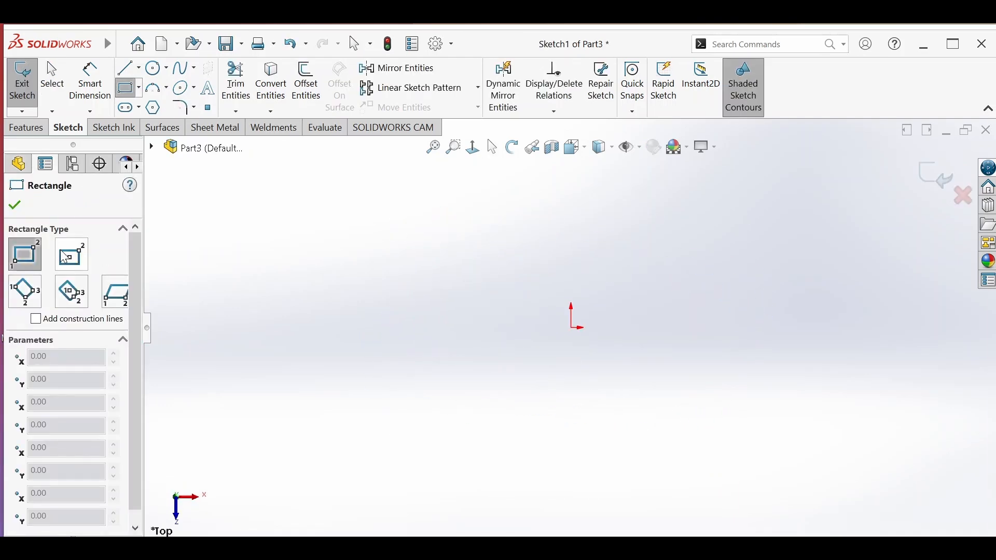
{"action": "left_click", "coordinate": [68, 262]}
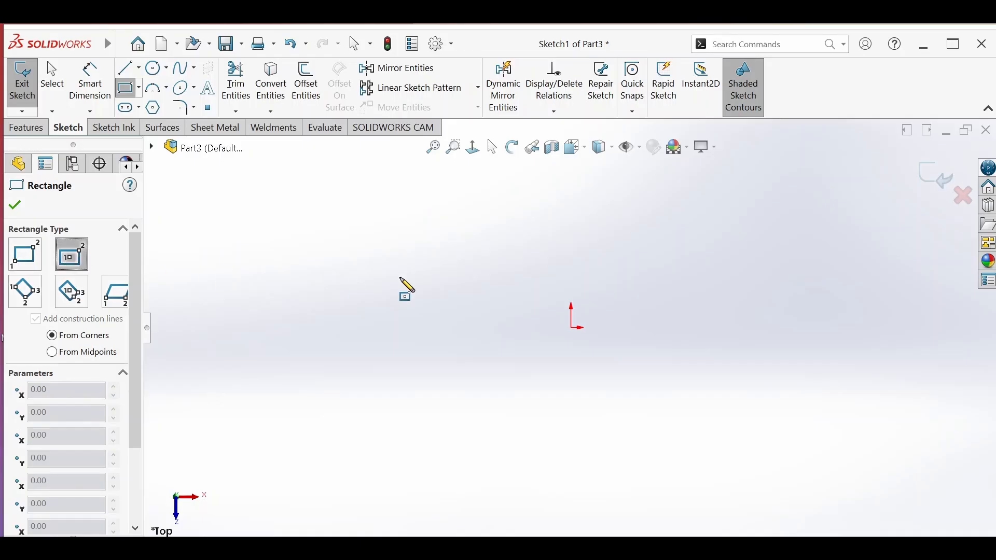
{"action": "left_click", "coordinate": [571, 328]}
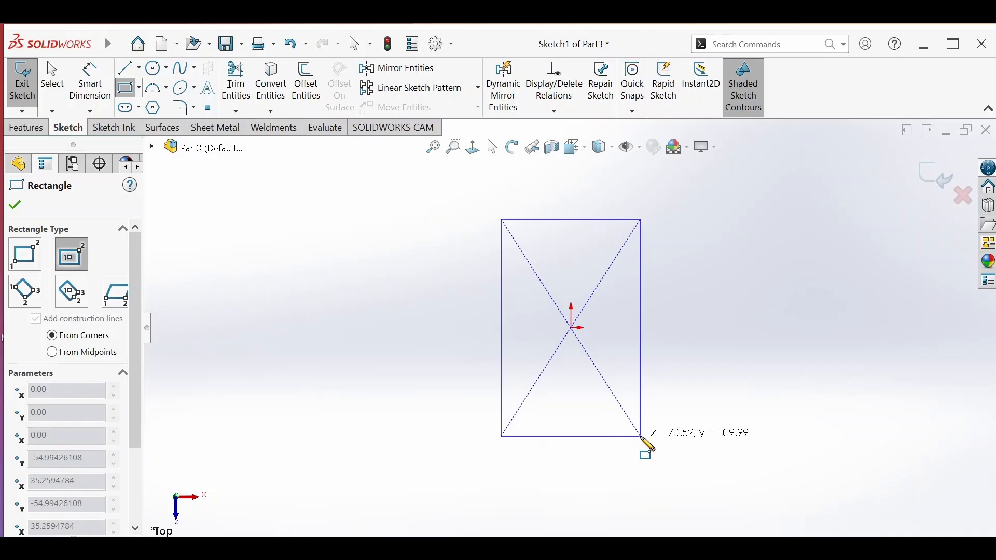
{"action": "left_click", "coordinate": [638, 415]}
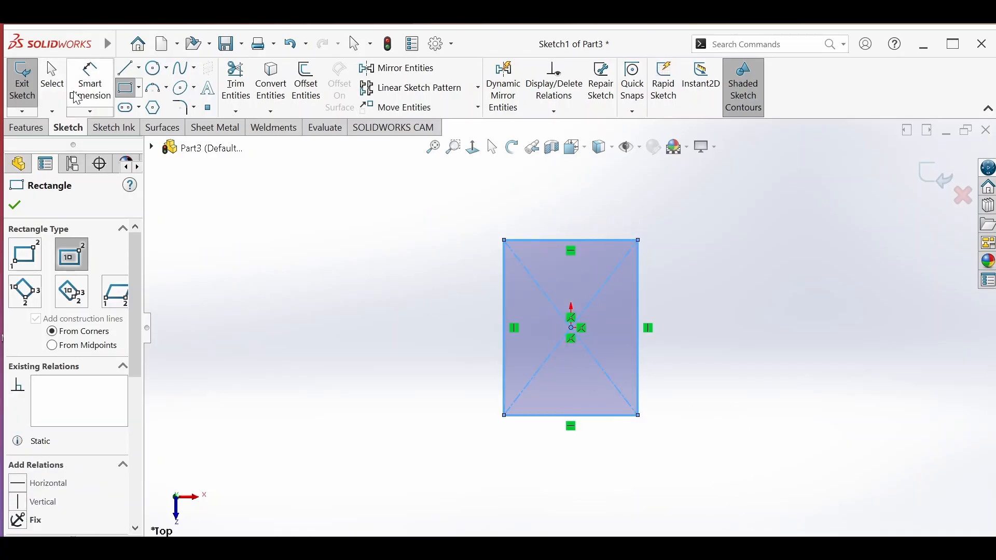
Step: Dimension the rectangle's horizontal side to 50 mm and its vertical side to 40 mm
{"action": "left_click", "coordinate": [90, 85]}
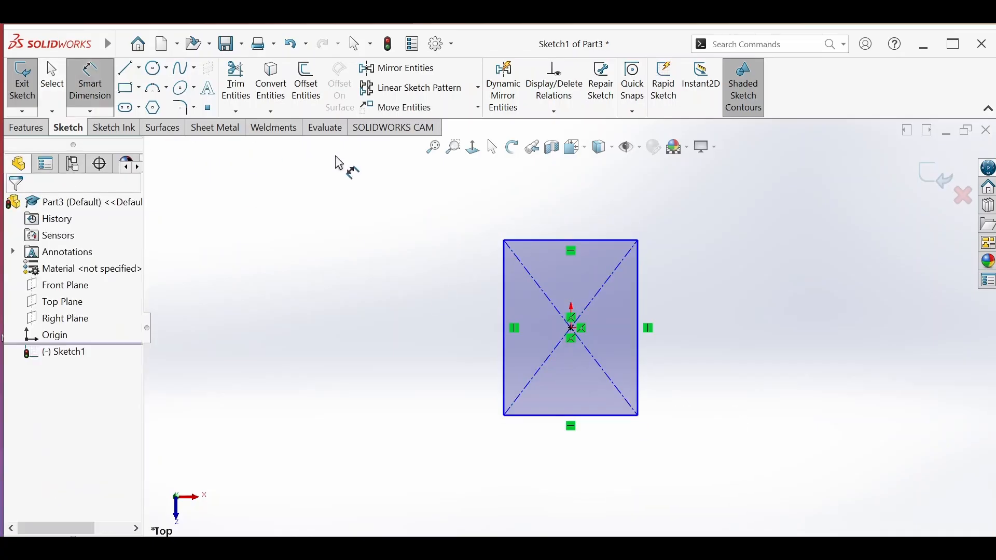
{"action": "left_click", "coordinate": [546, 239]}
{"action": "left_click", "coordinate": [551, 219]}
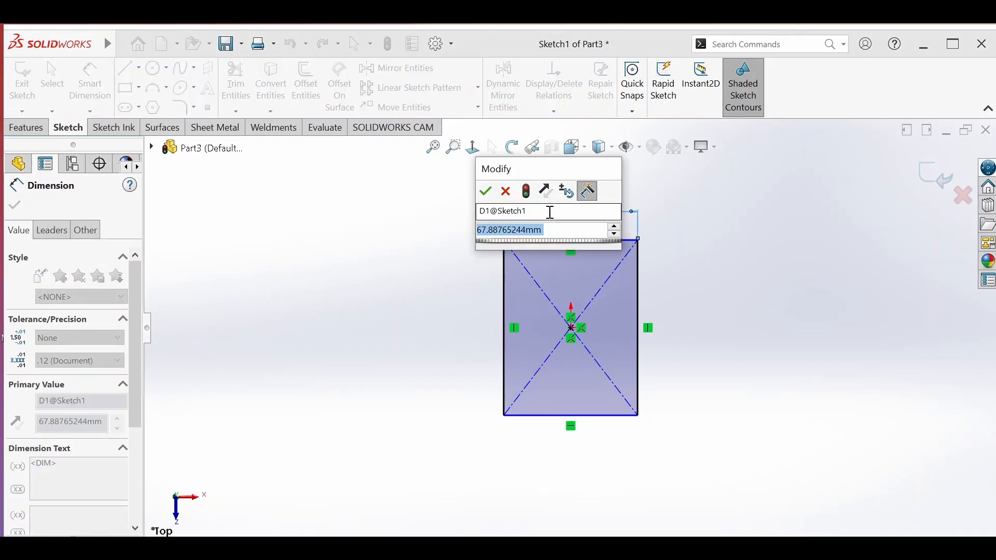
{"action": "type", "text": "50"}
{"action": "key", "text": "Return"}
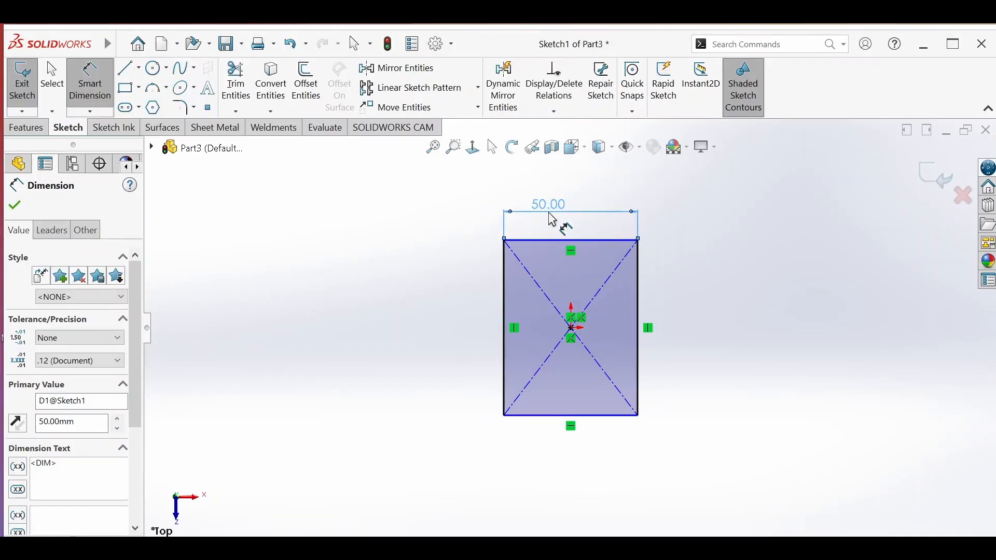
{"action": "left_click", "coordinate": [639, 323]}
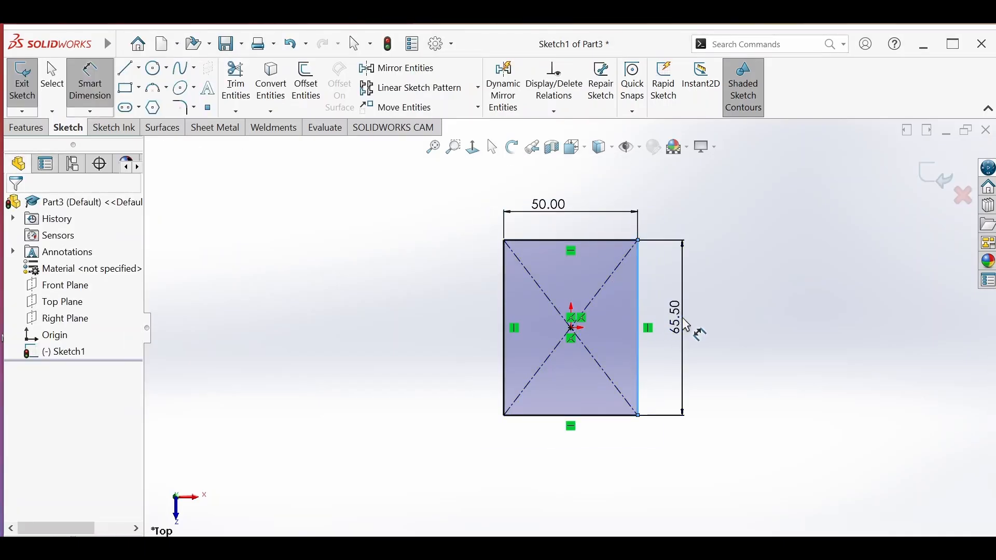
{"action": "left_click", "coordinate": [683, 324]}
{"action": "type", "text": "40"}
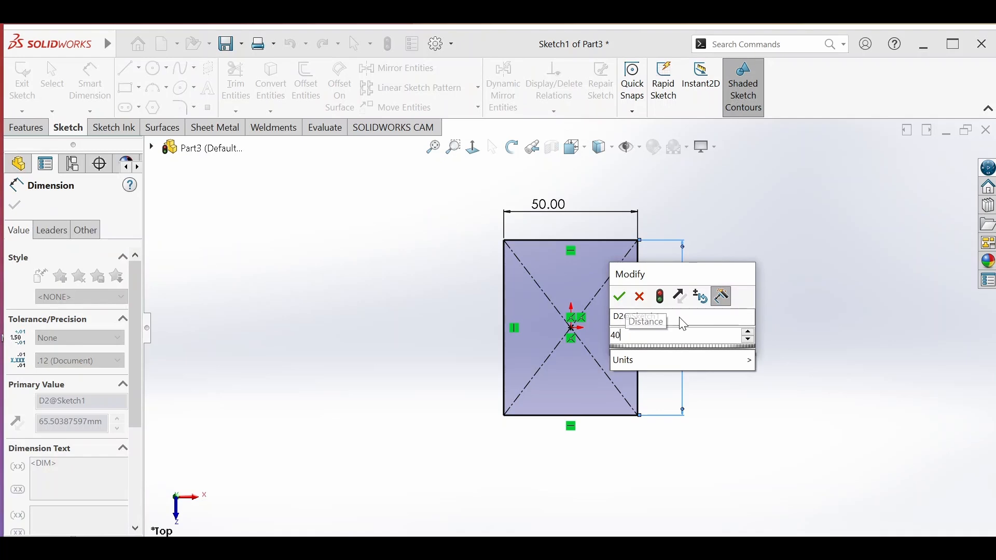
{"action": "key", "text": "Return"}
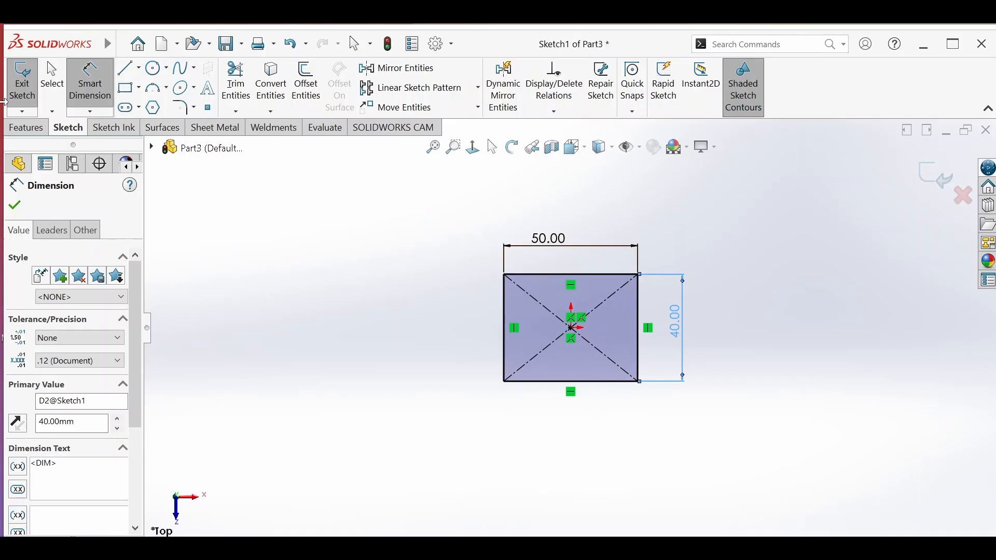
Step: Extrude the rectangle as a boss with a blind depth of 10 mm
{"action": "left_click", "coordinate": [37, 131]}
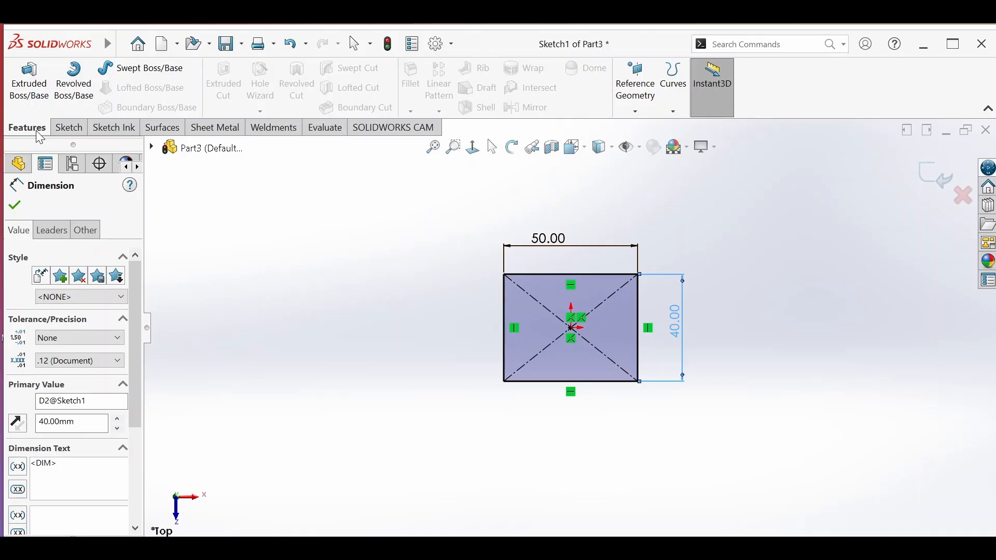
{"action": "left_click", "coordinate": [25, 86]}
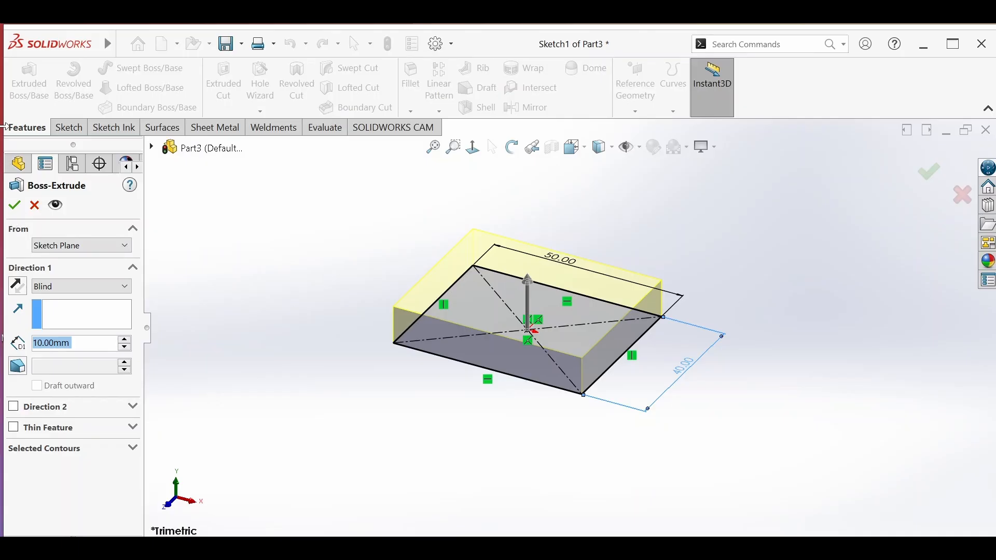
{"action": "left_click", "coordinate": [14, 204]}
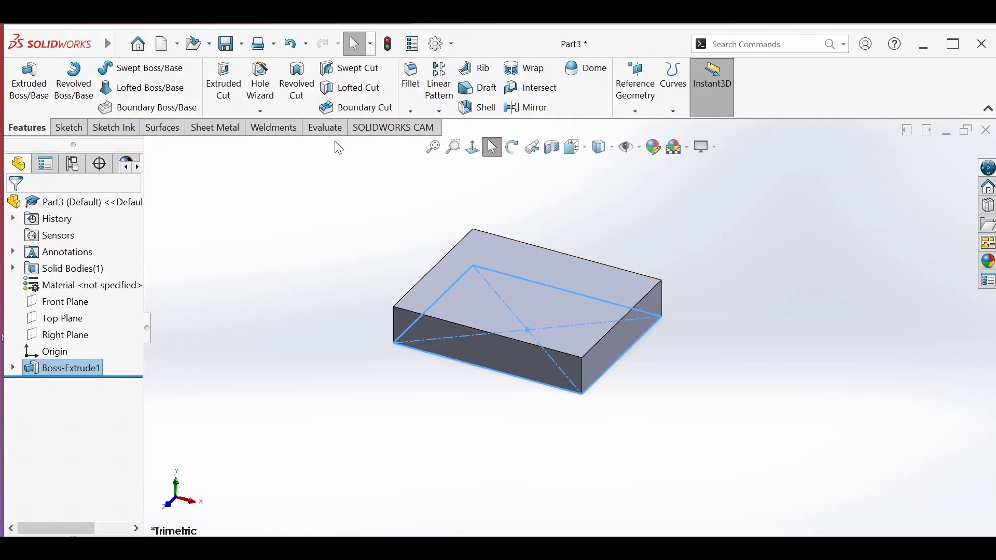
Step: Create a reference plane offset 40 mm above the block's top face
{"action": "left_click", "coordinate": [638, 112]}
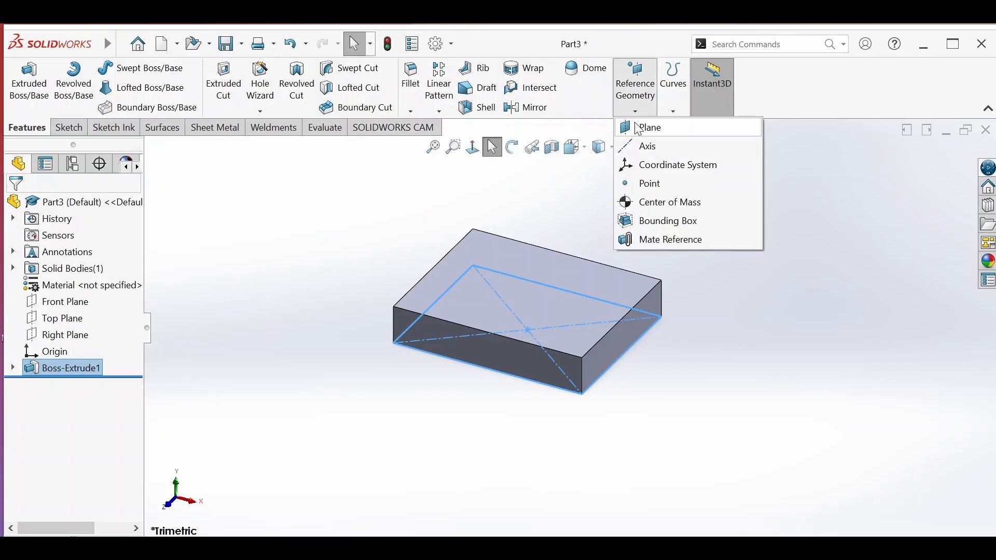
{"action": "left_click", "coordinate": [639, 128]}
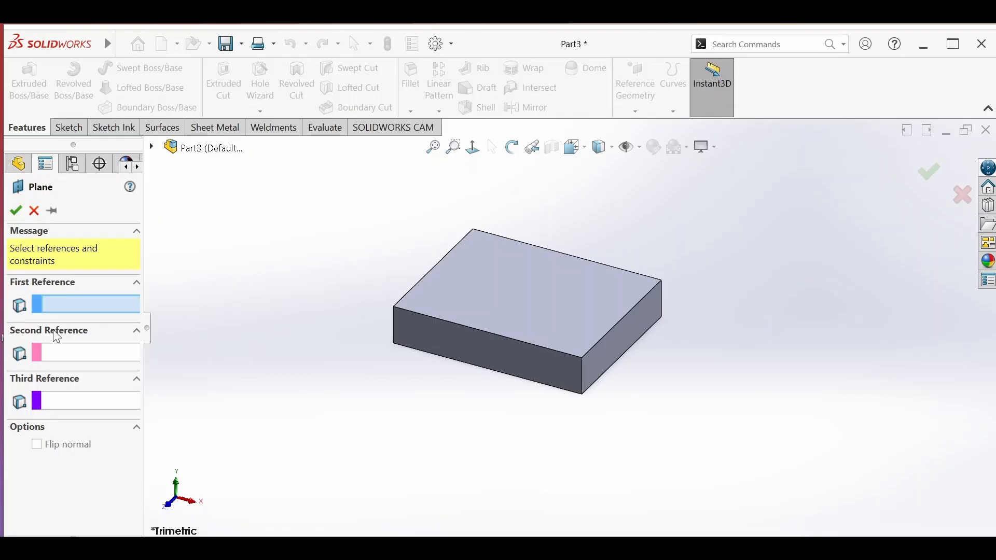
{"action": "left_click", "coordinate": [518, 291]}
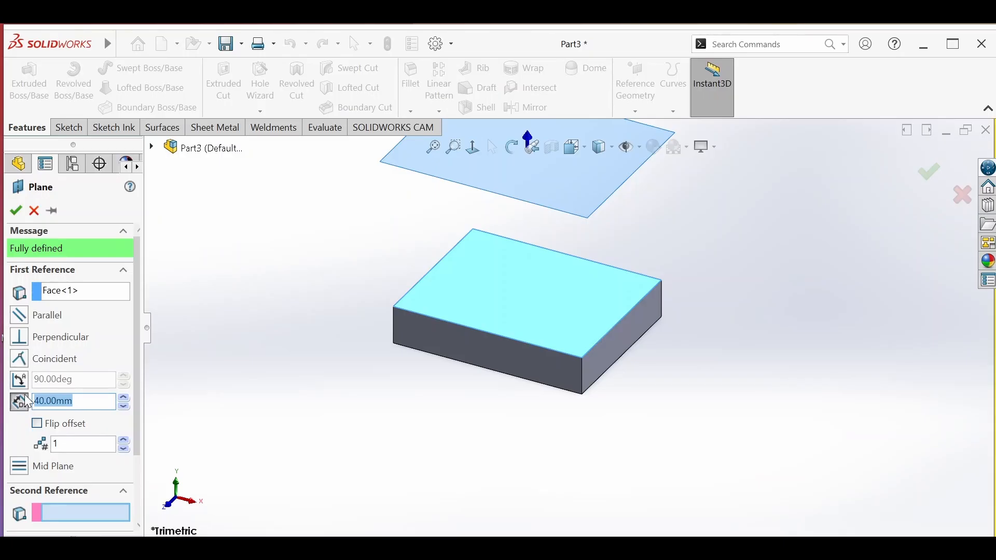
{"action": "type", "text": "40"}
{"action": "key", "text": "Return"}
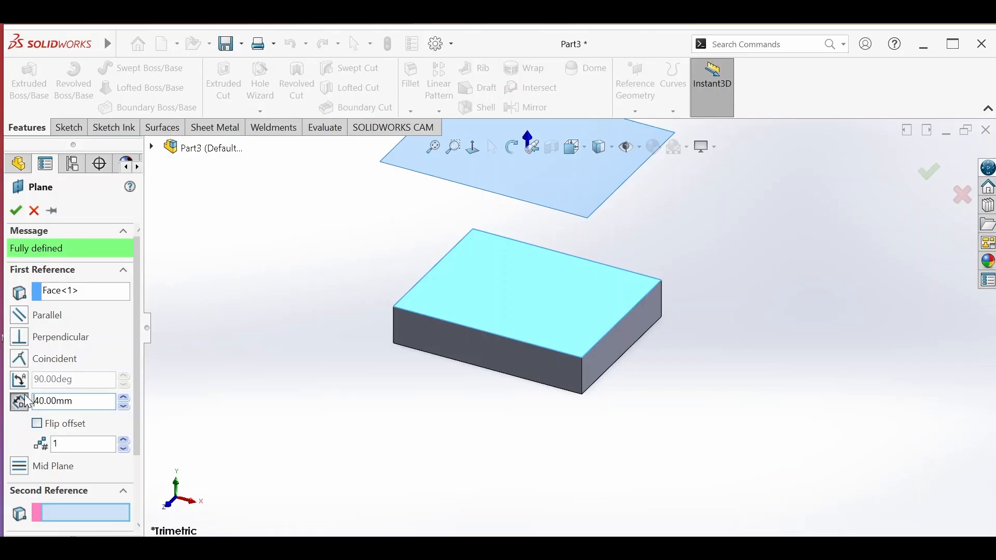
{"action": "left_click", "coordinate": [37, 423]}
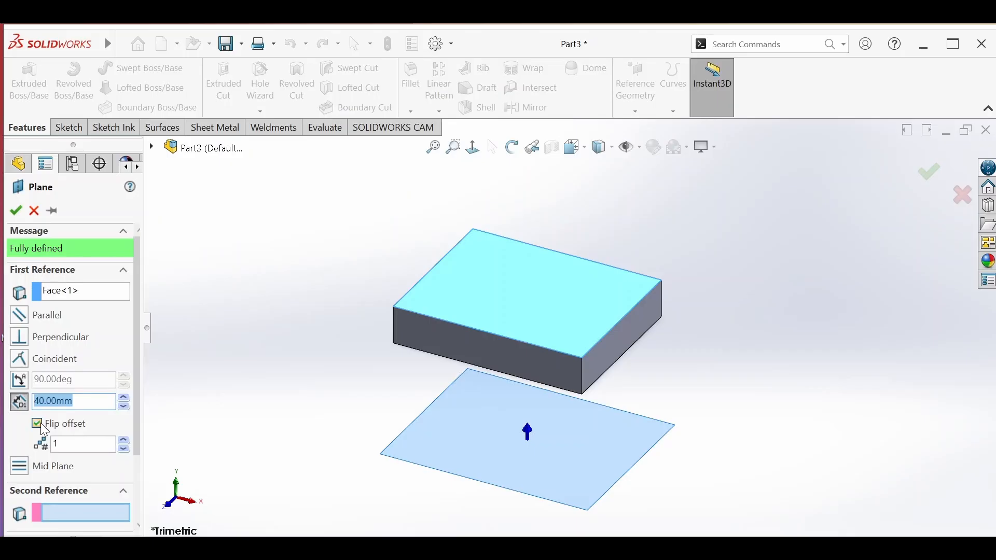
{"action": "left_click", "coordinate": [37, 423]}
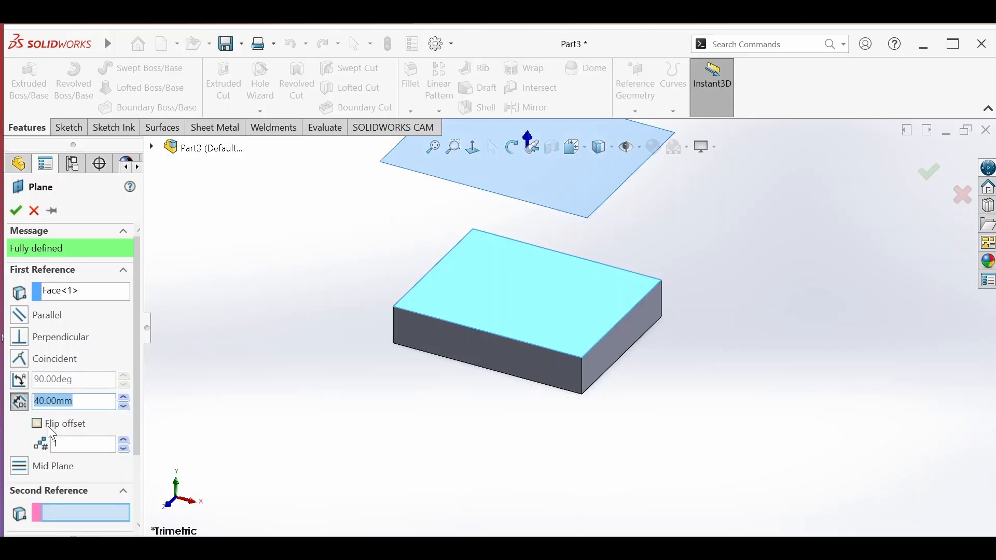
{"action": "scroll", "coordinate": [63, 434], "scroll_direction": "down", "scroll_amount": 3}
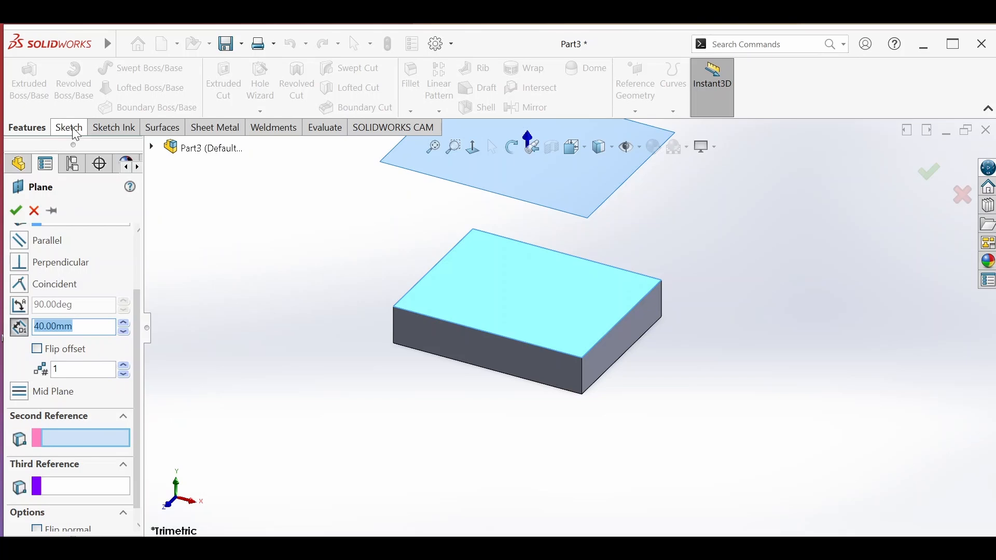
{"action": "left_click", "coordinate": [15, 211]}
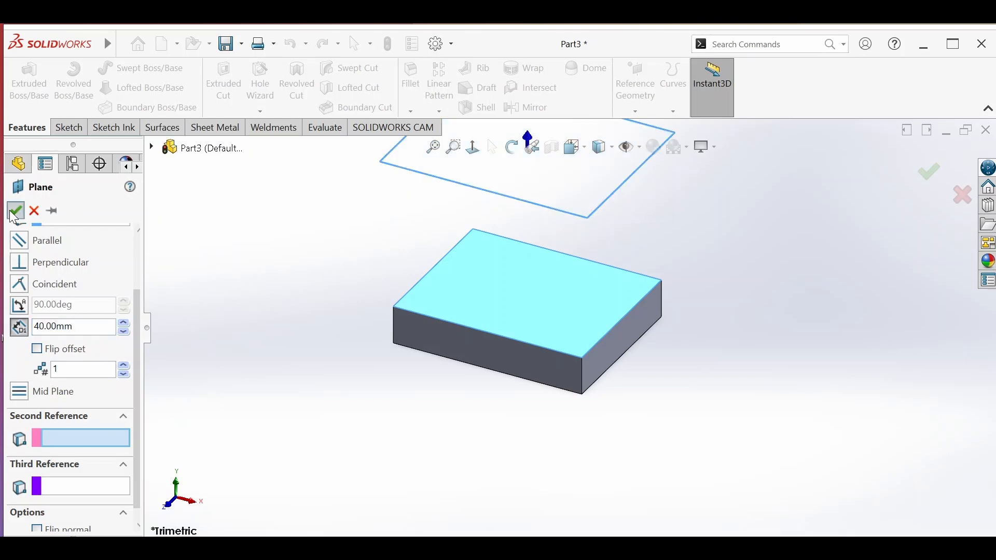
Step: Sketch a circle about 19 mm in diameter on the new offset plane, centered on the origin
{"action": "left_click", "coordinate": [75, 131]}
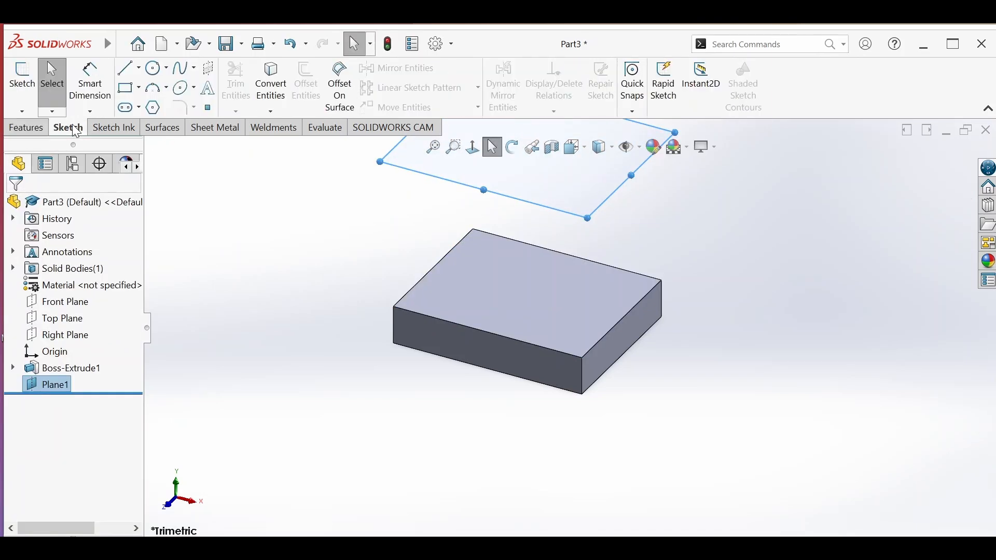
{"action": "left_click", "coordinate": [30, 91]}
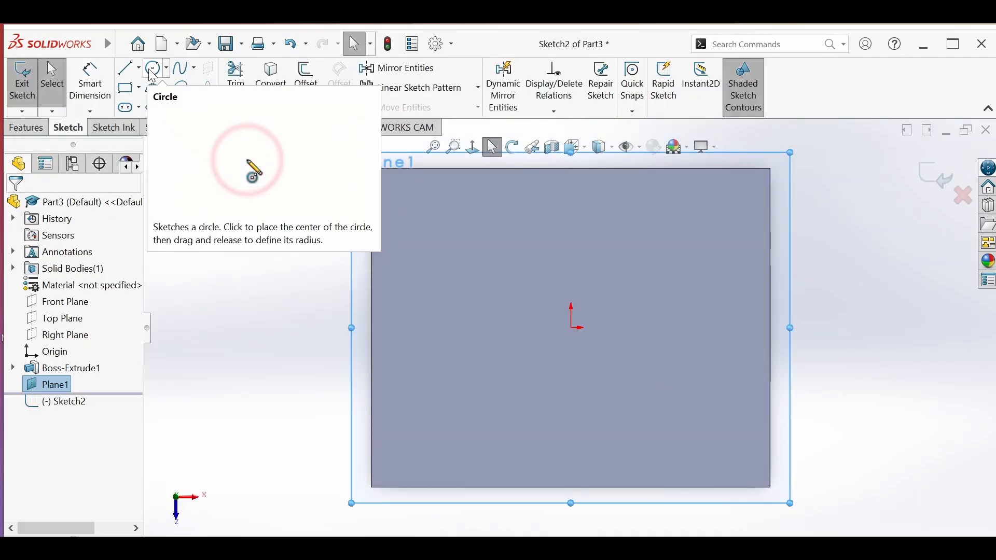
{"action": "left_click", "coordinate": [152, 75]}
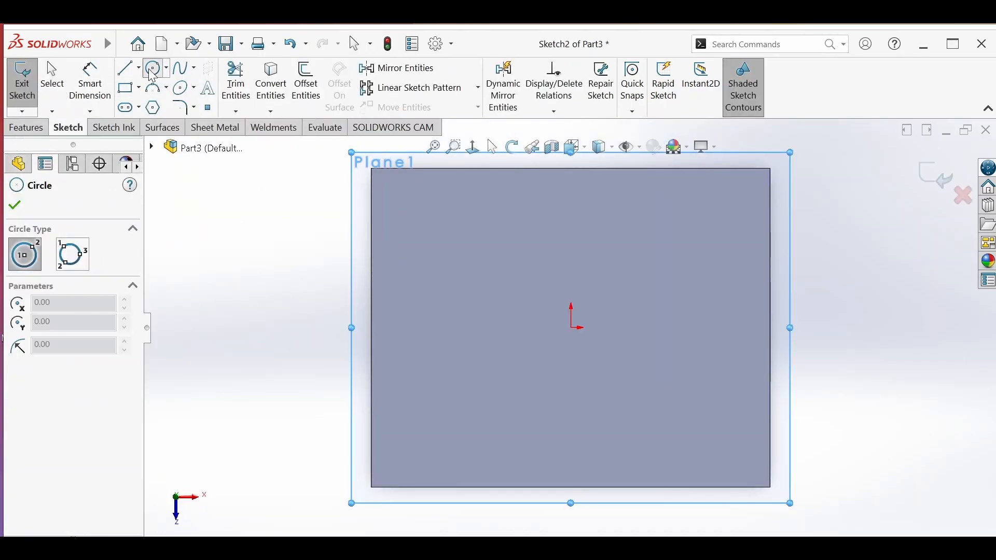
{"action": "left_click", "coordinate": [571, 328]}
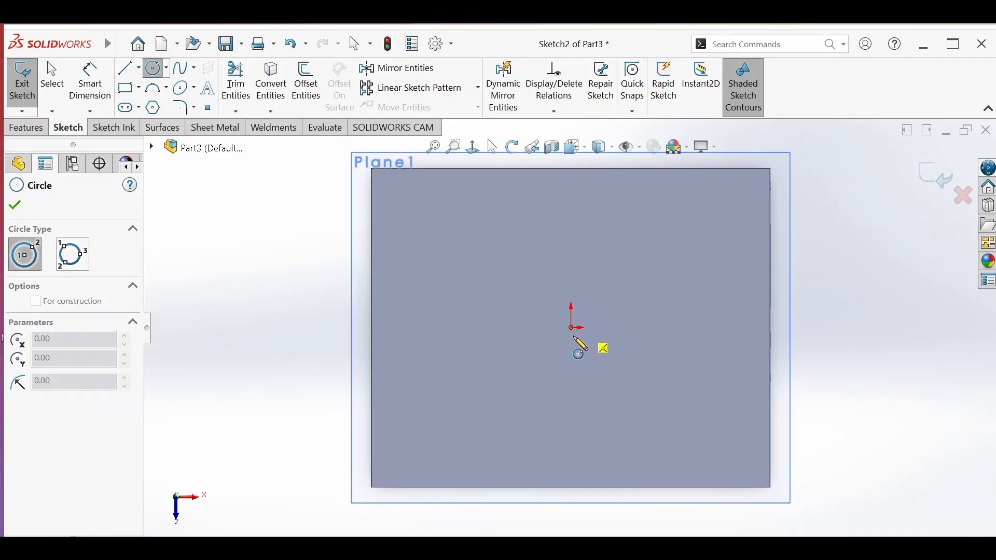
{"action": "left_click", "coordinate": [592, 400]}
Step: Dimension the circle's diameter to 30 mm
{"action": "left_click", "coordinate": [89, 83]}
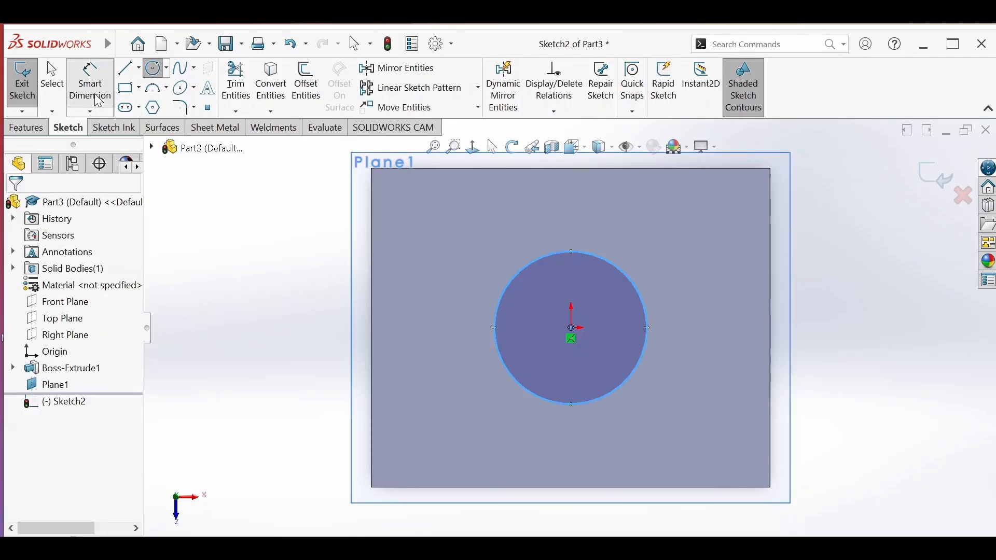
{"action": "left_click", "coordinate": [496, 339]}
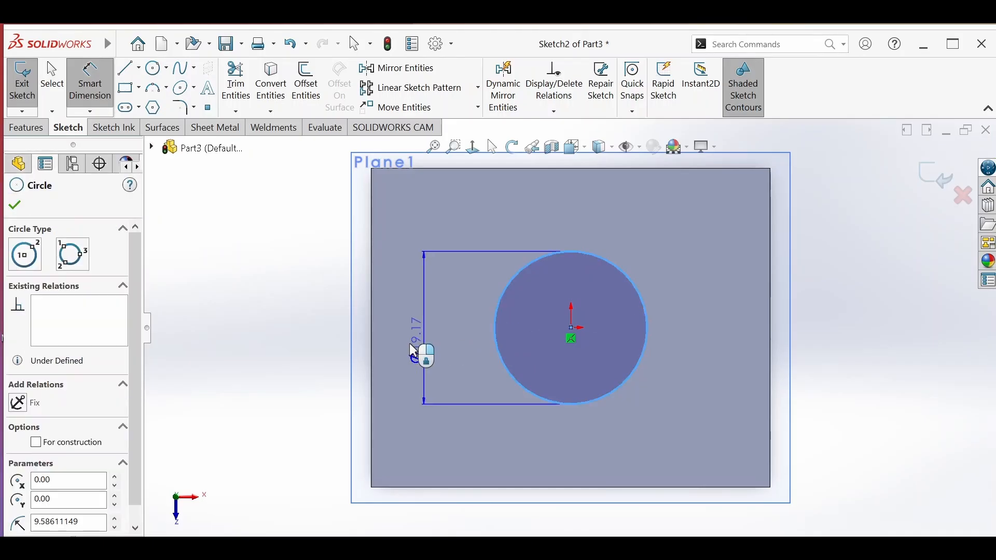
{"action": "left_click", "coordinate": [326, 363]}
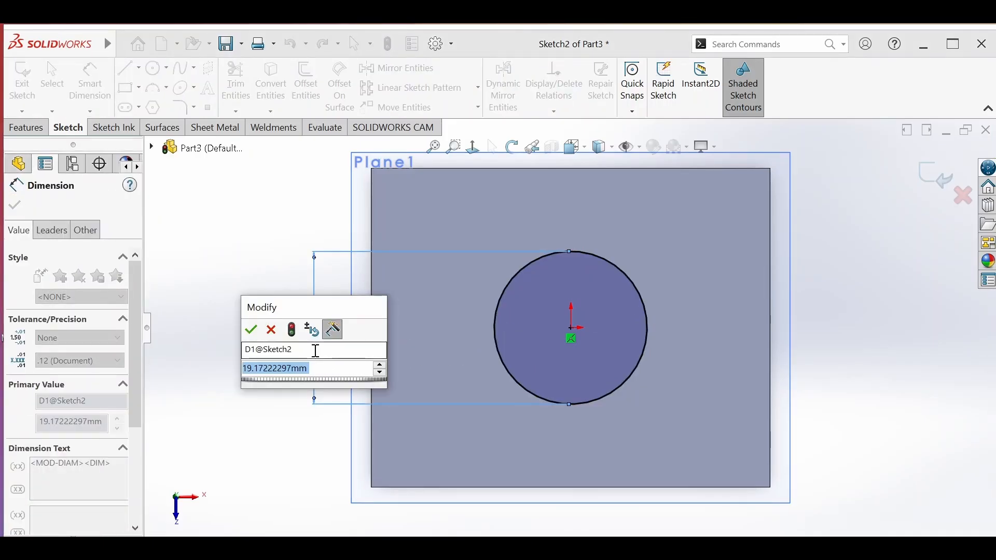
{"action": "type", "text": "30"}
{"action": "key", "text": "Return"}
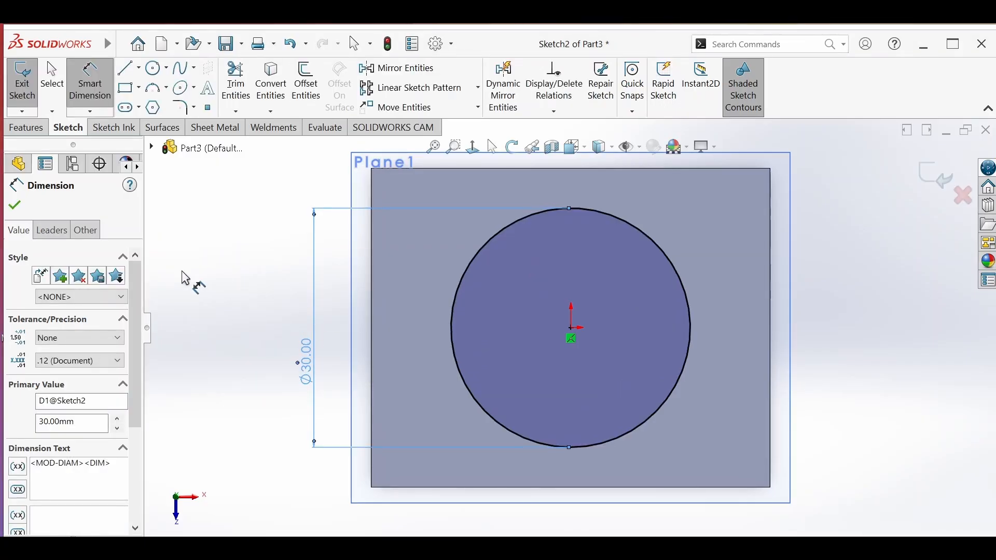
Step: Start a boss extrusion of the 30 mm circle and reverse its direction toward the block
{"action": "left_click", "coordinate": [35, 132]}
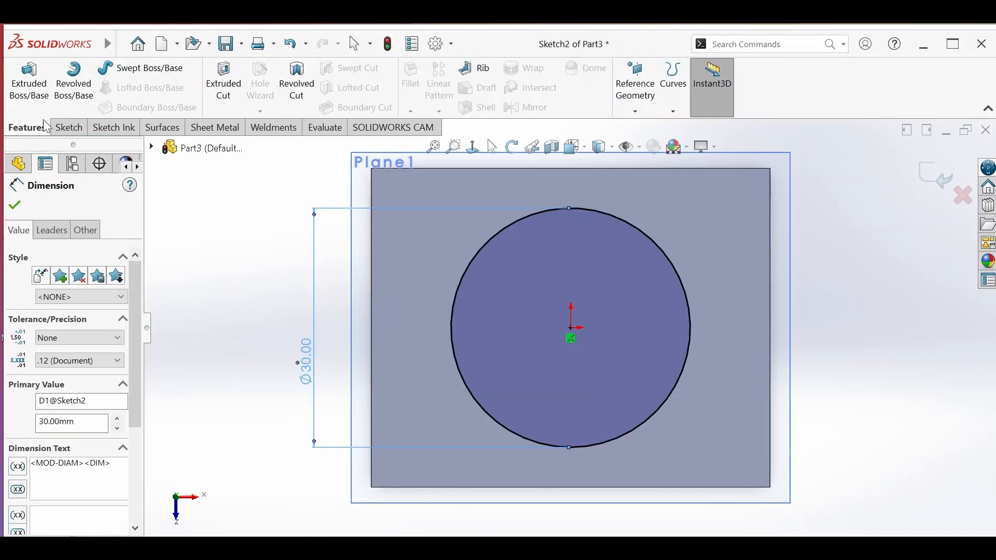
{"action": "left_click", "coordinate": [31, 83]}
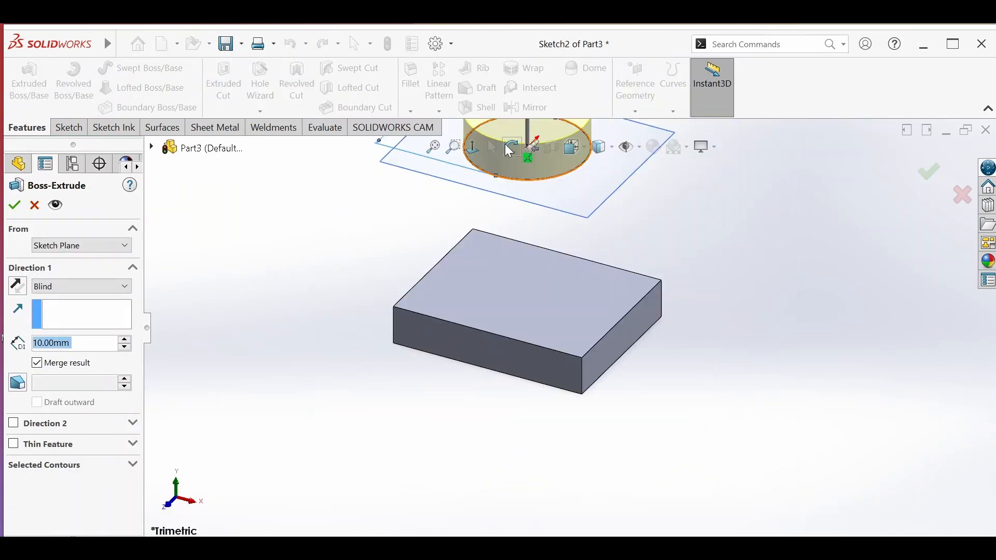
{"action": "left_click", "coordinate": [512, 147]}
{"action": "left_click_drag", "start_coordinate": [482, 259], "coordinate": [507, 310]}
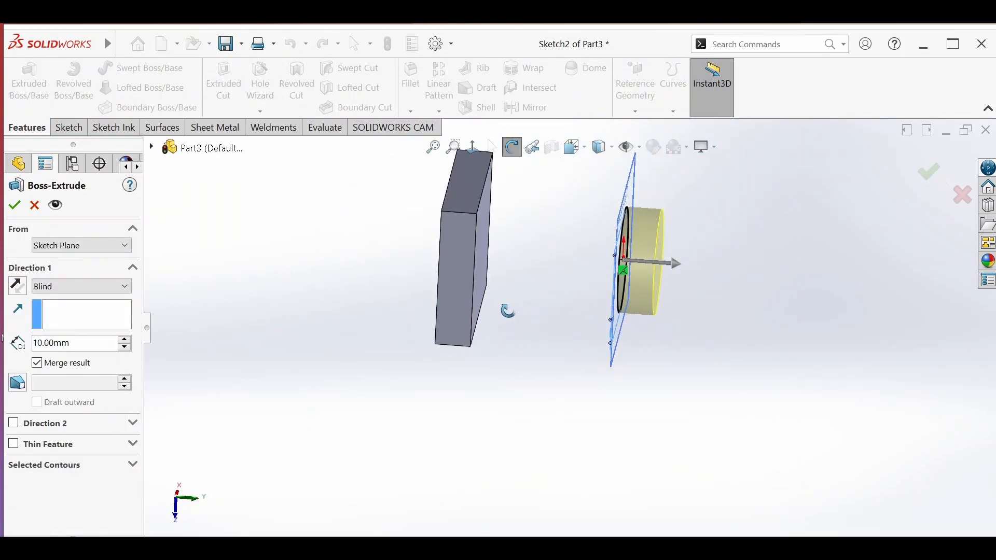
{"action": "left_click", "coordinate": [16, 290]}
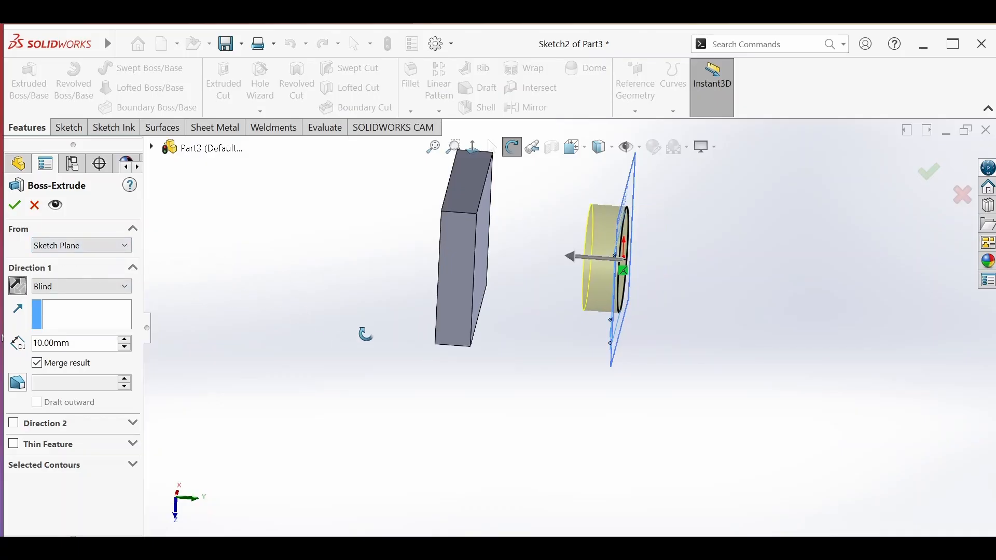
Step: Set the extrusion's start condition to Surface/Face/Plane, using the block face nearest the sketch plane
{"action": "left_click", "coordinate": [85, 248]}
{"action": "left_click", "coordinate": [80, 267]}
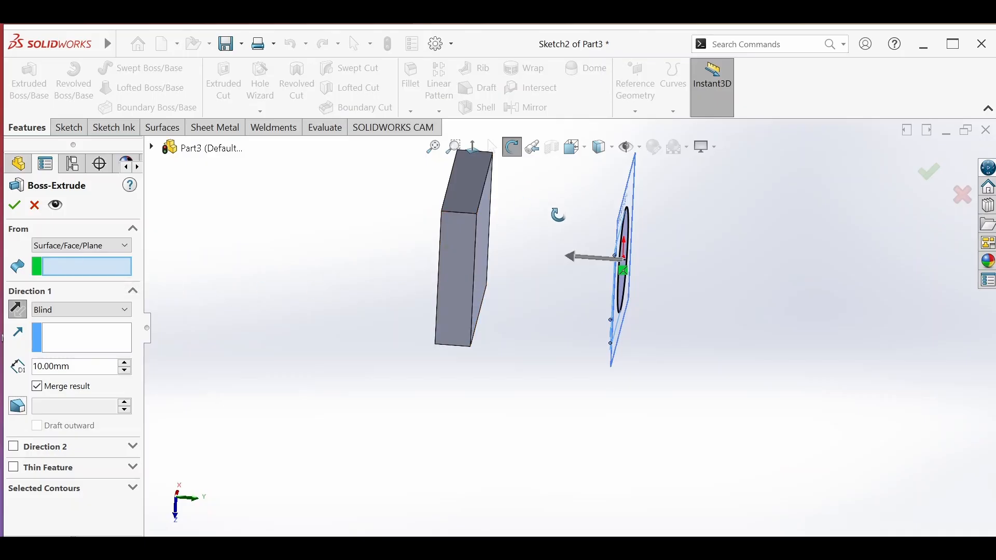
{"action": "left_click_drag", "start_coordinate": [558, 215], "coordinate": [576, 220]}
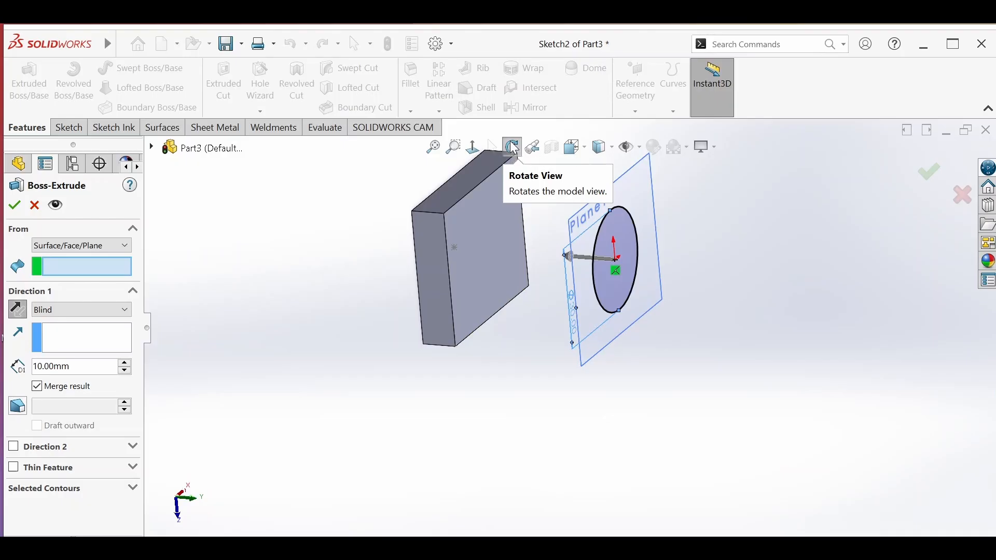
{"action": "left_click", "coordinate": [513, 149]}
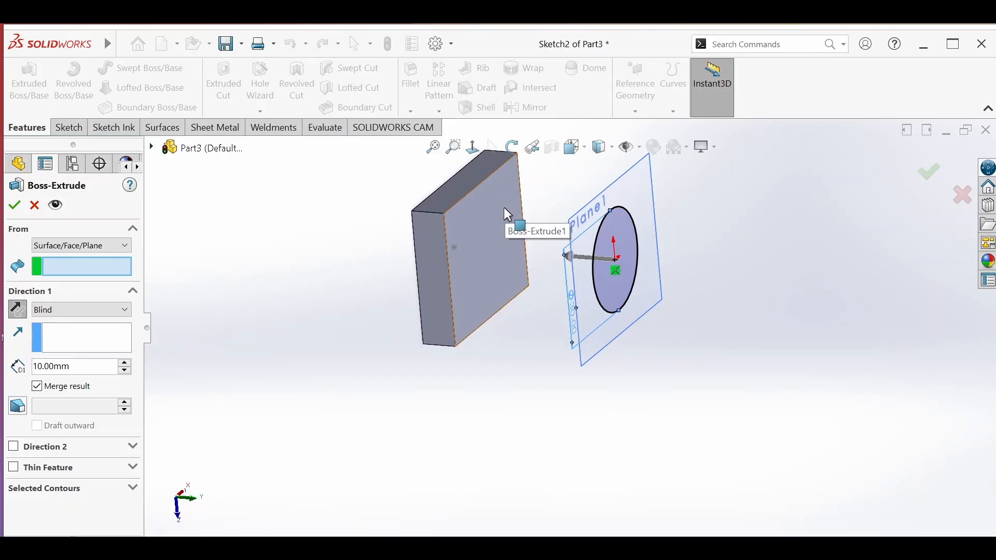
{"action": "left_click", "coordinate": [493, 242]}
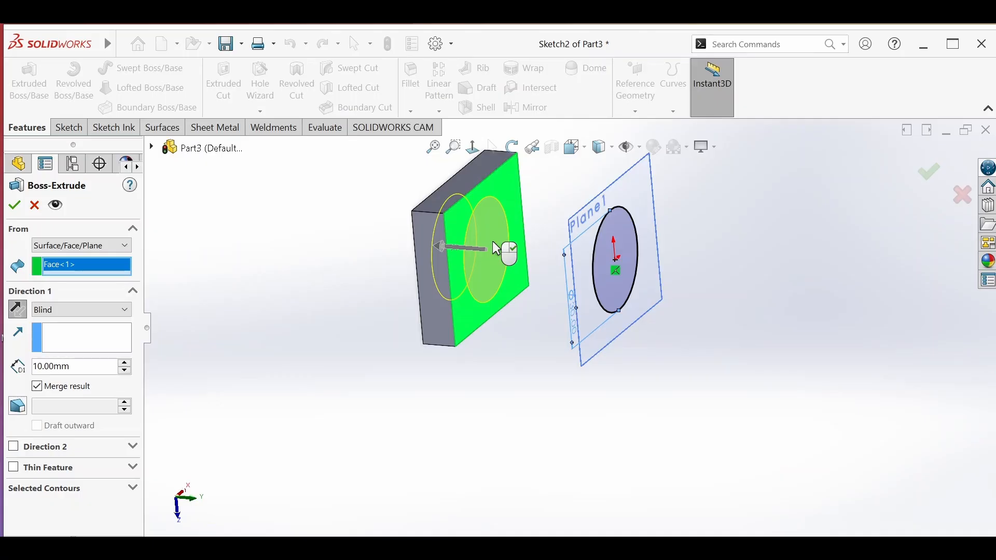
Step: Change the extrusion's start face to the opposite side of the block, farthest from the sketch plane
{"action": "left_click", "coordinate": [512, 147]}
{"action": "left_click_drag", "start_coordinate": [488, 210], "coordinate": [507, 222]}
{"action": "left_click", "coordinate": [512, 147]}
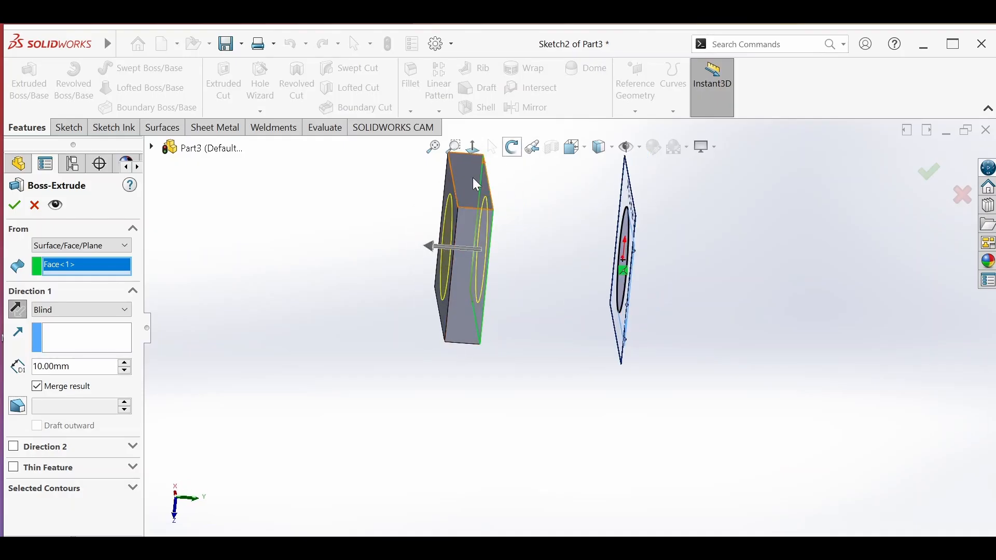
{"action": "left_click", "coordinate": [451, 217]}
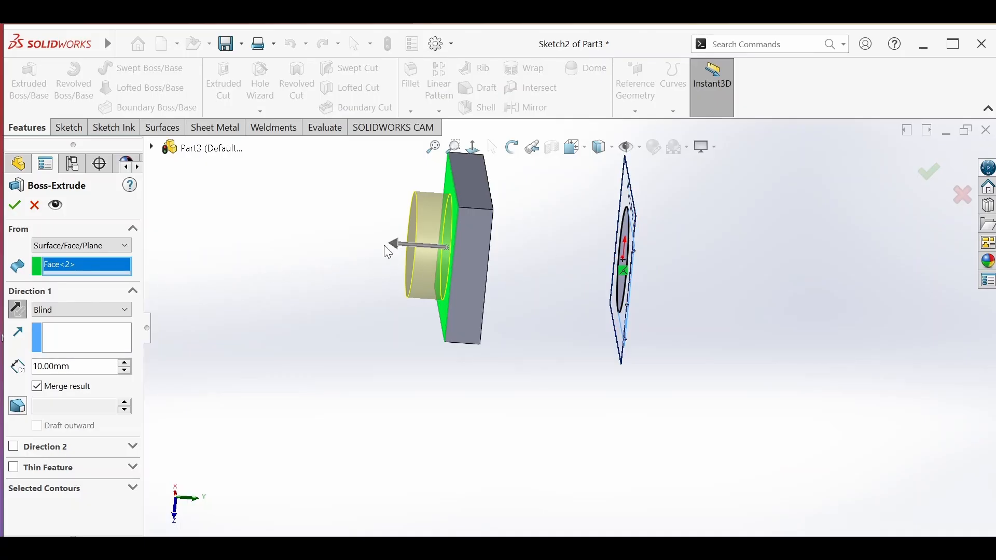
Step: Set the start condition to Vertex, trying a corner of the block's near face and one of its far face
{"action": "left_click", "coordinate": [99, 245]}
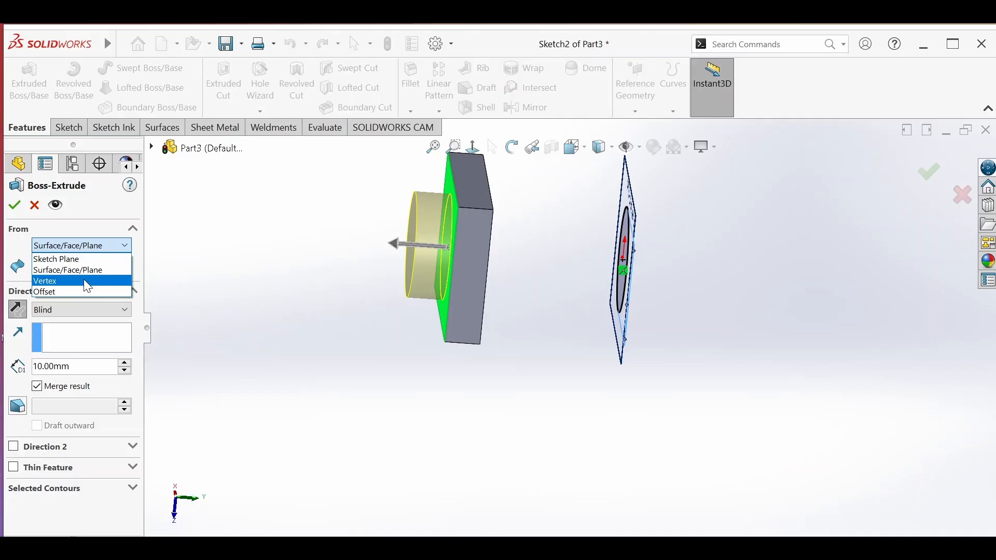
{"action": "left_click", "coordinate": [87, 286]}
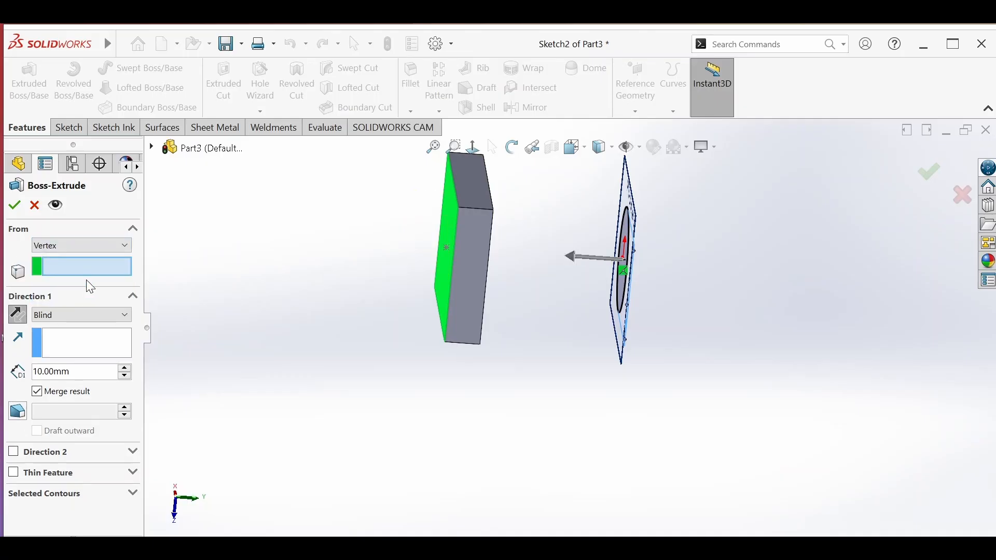
{"action": "left_click", "coordinate": [512, 148]}
{"action": "left_click_drag", "start_coordinate": [532, 250], "coordinate": [521, 248]}
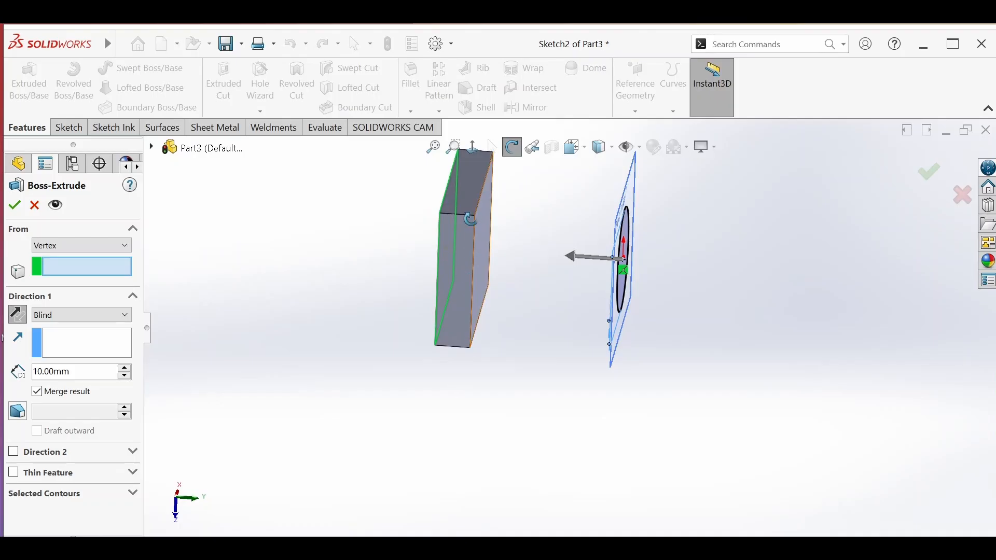
{"action": "left_click", "coordinate": [512, 147]}
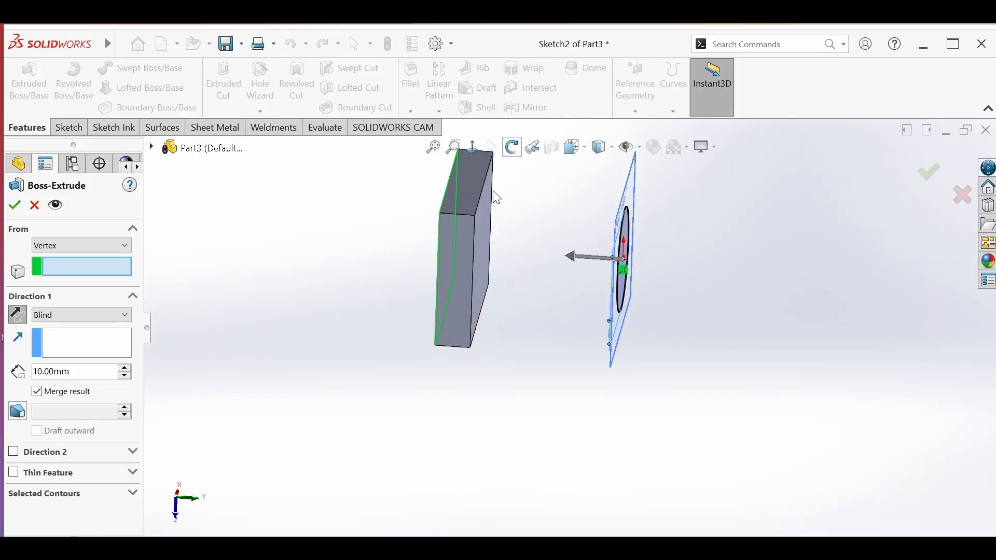
{"action": "left_click", "coordinate": [475, 217]}
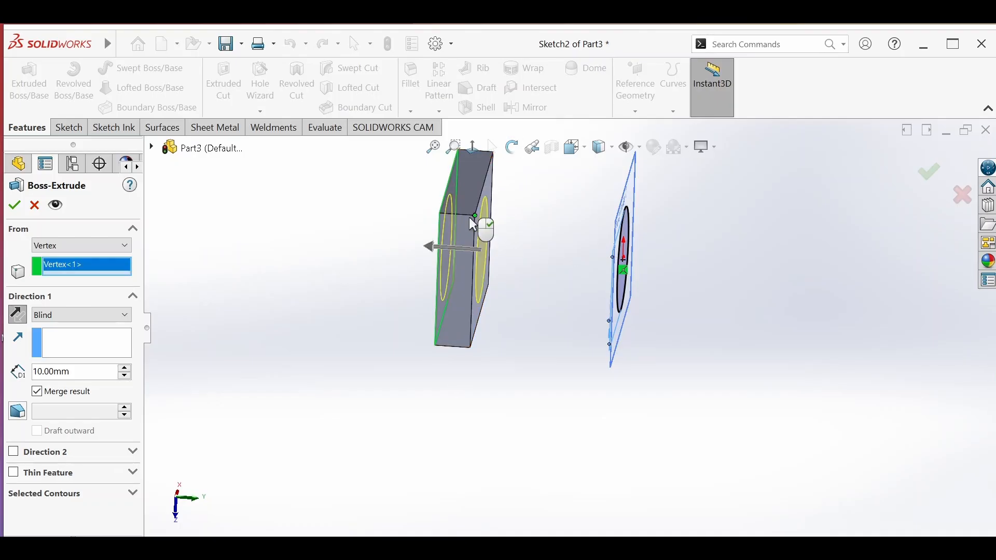
{"action": "left_click", "coordinate": [440, 213]}
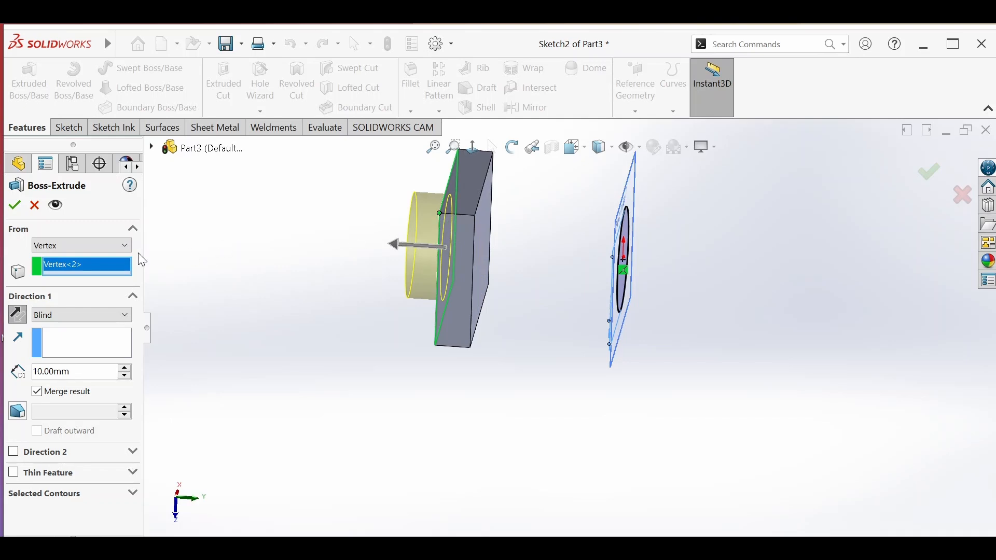
Step: Try starting the extrusion at a 20 mm offset reversed toward the block, and restore the Sketch Plane start condition
{"action": "left_click", "coordinate": [111, 245]}
{"action": "left_click", "coordinate": [106, 291]}
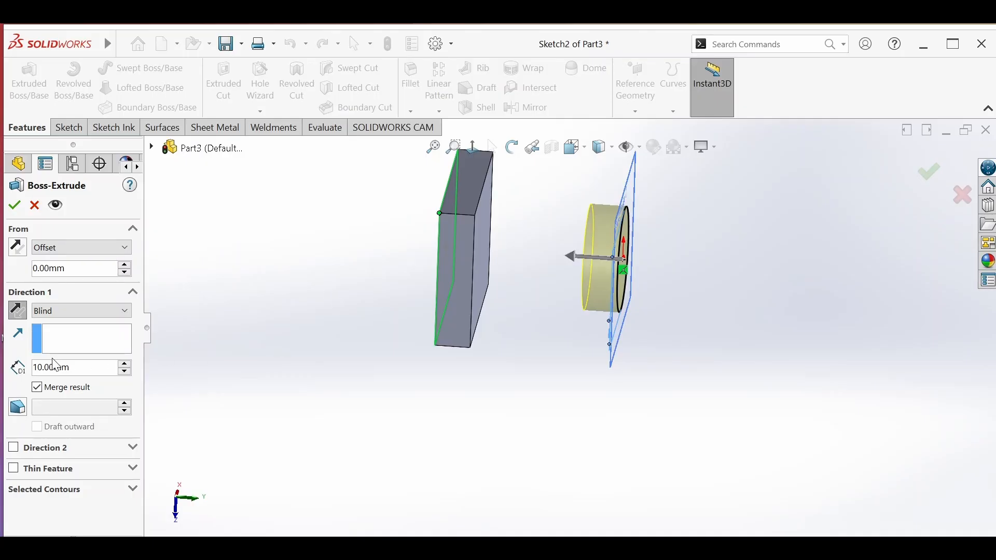
{"action": "left_click", "coordinate": [125, 265]}
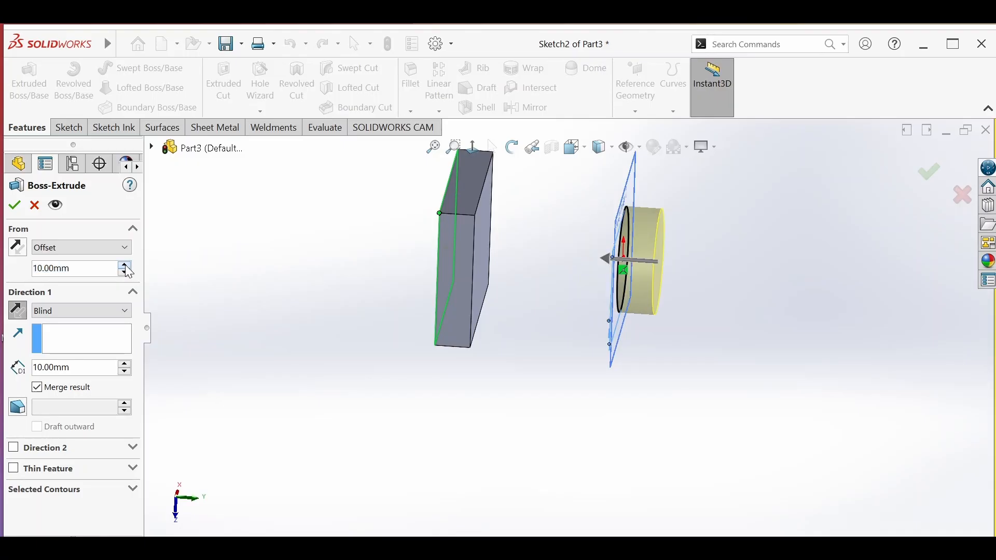
{"action": "left_click", "coordinate": [125, 266]}
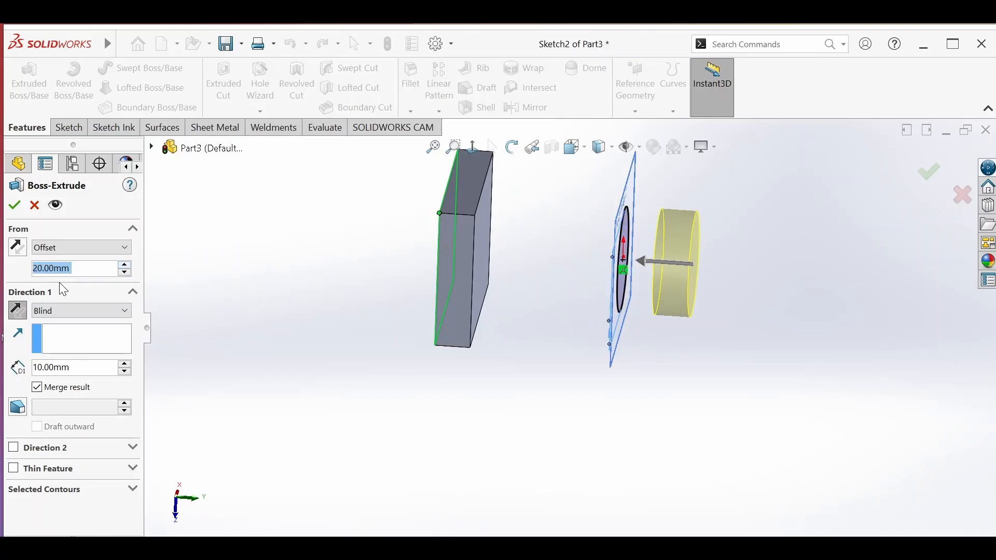
{"action": "left_click", "coordinate": [22, 254]}
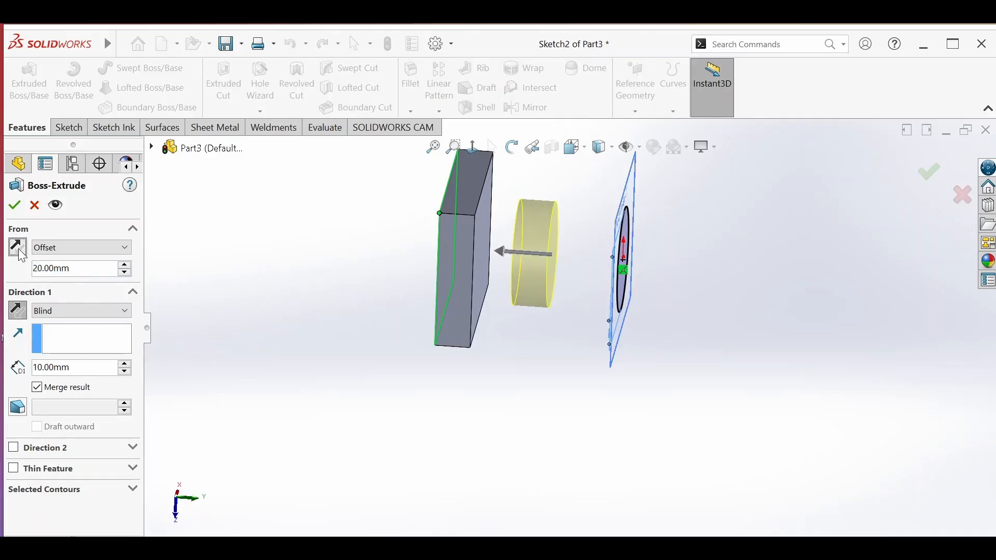
{"action": "left_click", "coordinate": [73, 247]}
{"action": "left_click", "coordinate": [82, 259]}
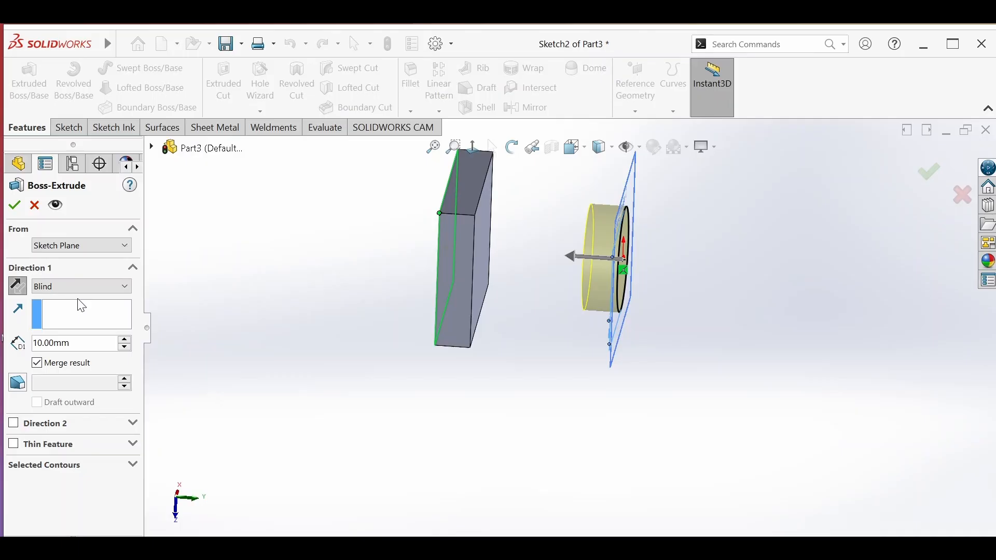
Step: Try flipping the extrusion direction and raising the blind depth to 20 mm and beyond, restoring both settings
{"action": "left_click", "coordinate": [21, 291]}
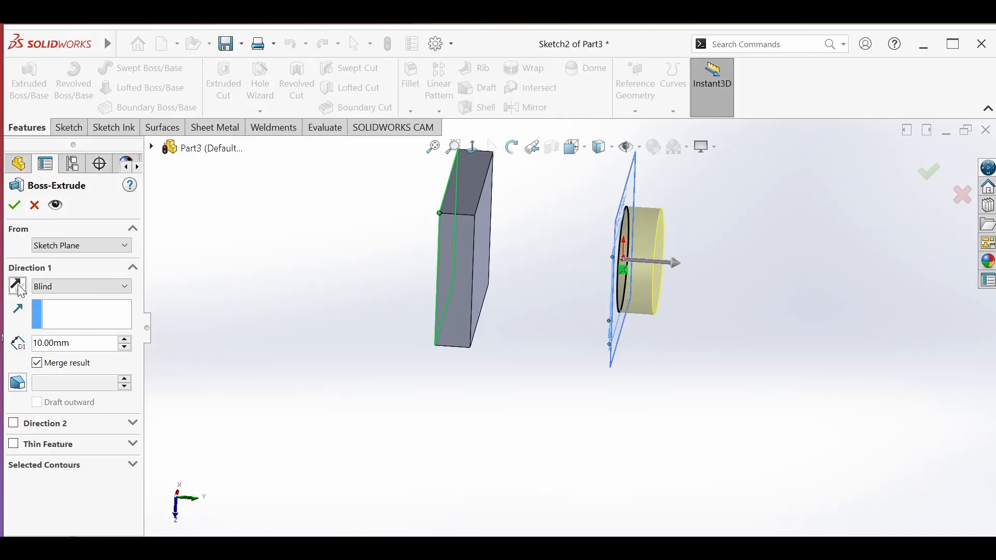
{"action": "left_click", "coordinate": [21, 291]}
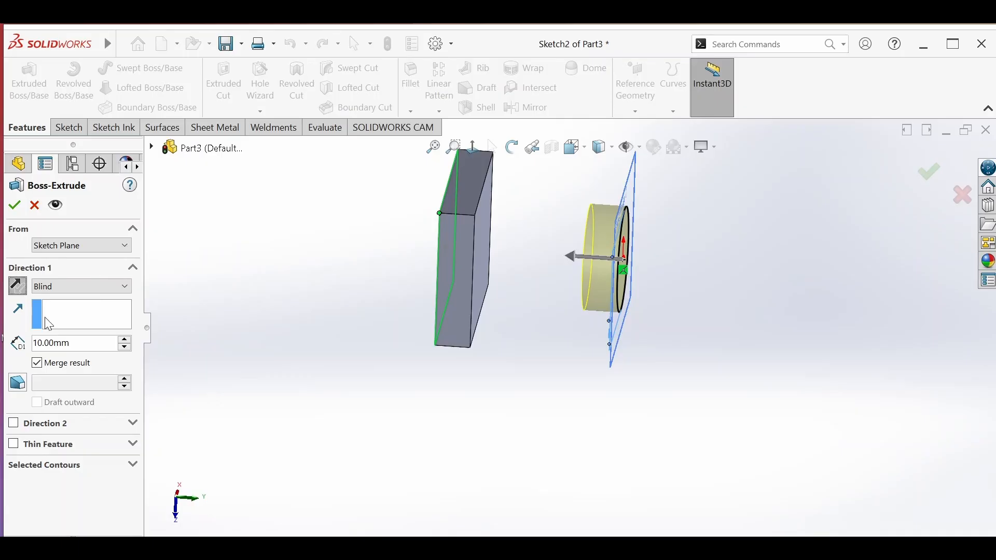
{"action": "left_click", "coordinate": [125, 340]}
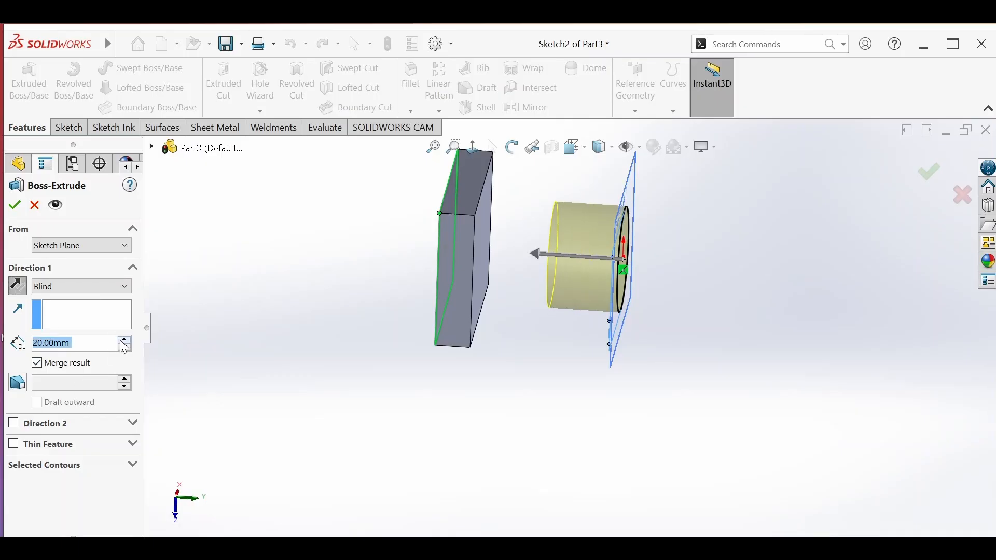
{"action": "left_click", "coordinate": [124, 340]}
{"action": "left_click", "coordinate": [125, 347]}
{"action": "left_click", "coordinate": [125, 347]}
Step: Try the Through All and Up To Next end conditions for the circle's extrusion toward the block
{"action": "left_click", "coordinate": [115, 286]}
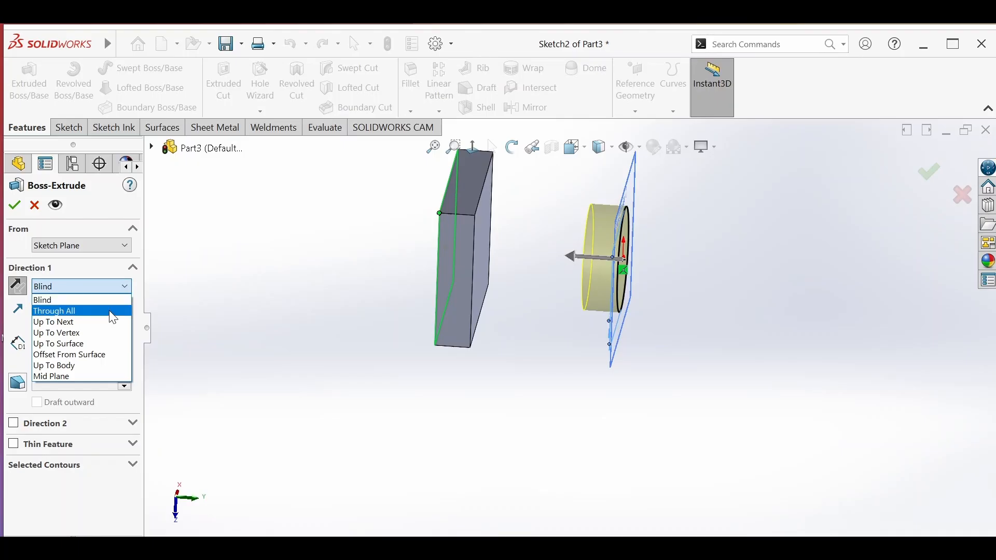
{"action": "left_click", "coordinate": [112, 313]}
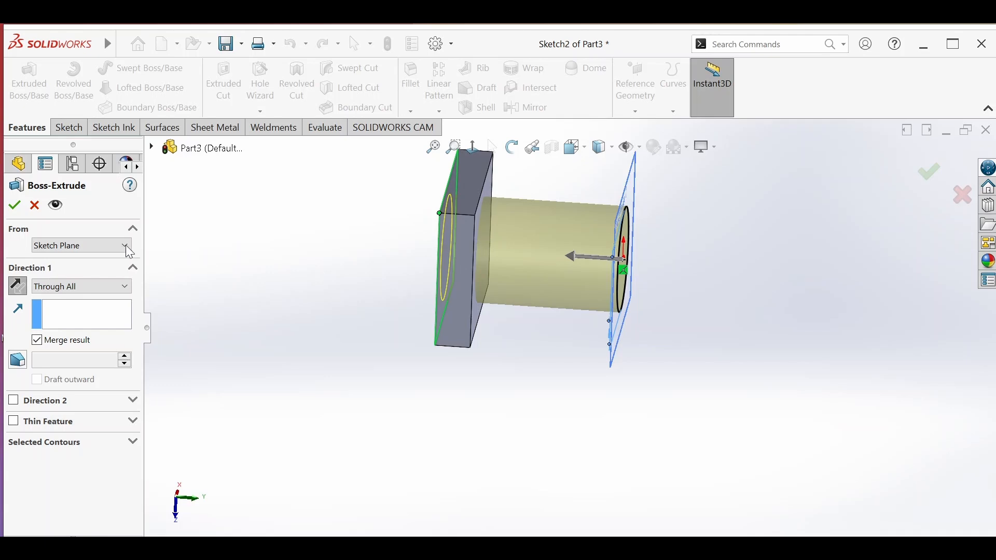
{"action": "left_click", "coordinate": [104, 286]}
{"action": "left_click", "coordinate": [101, 332]}
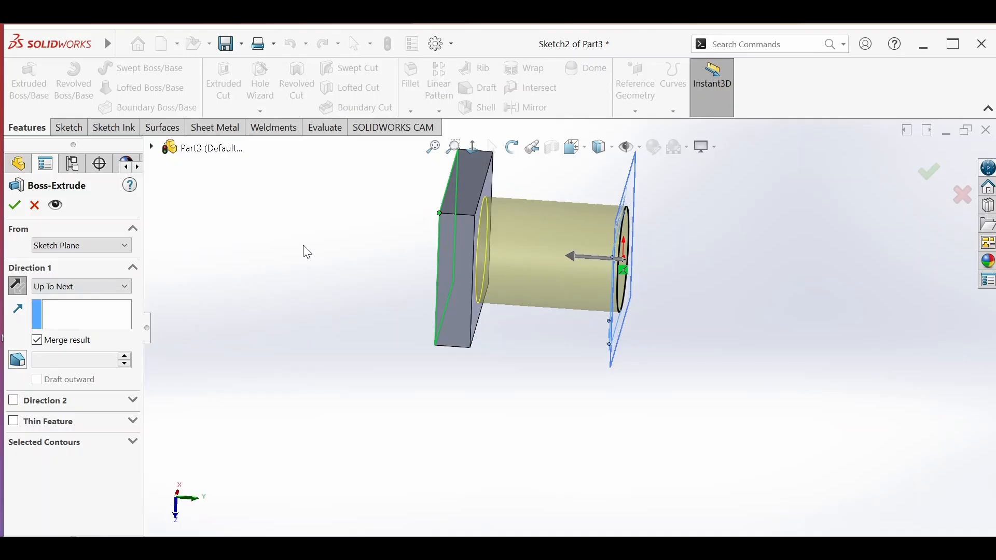
Step: Set the end condition to Up To Vertex, using a corner of the block face nearest the sketch plane
{"action": "left_click", "coordinate": [511, 147]}
{"action": "left_click_drag", "start_coordinate": [503, 228], "coordinate": [462, 252]}
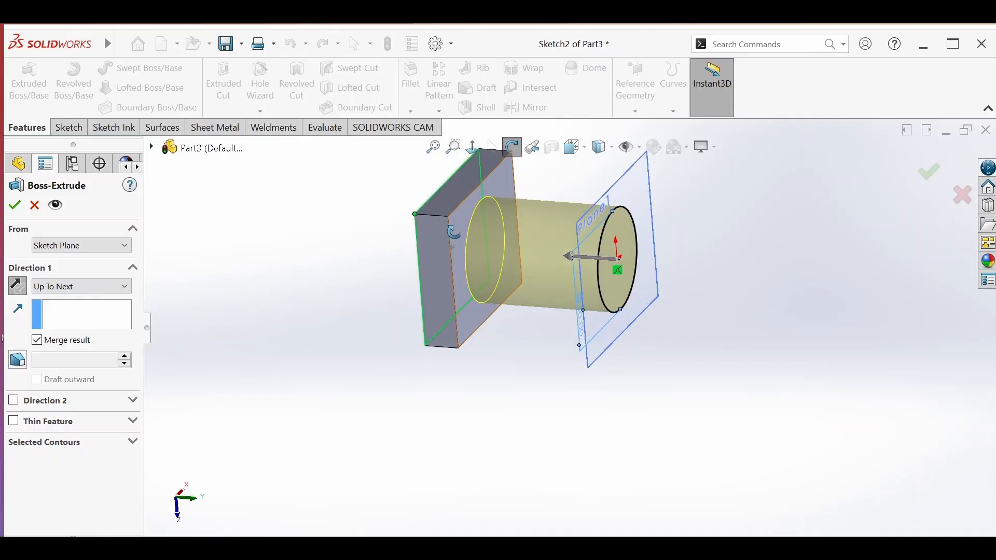
{"action": "left_click", "coordinate": [506, 150]}
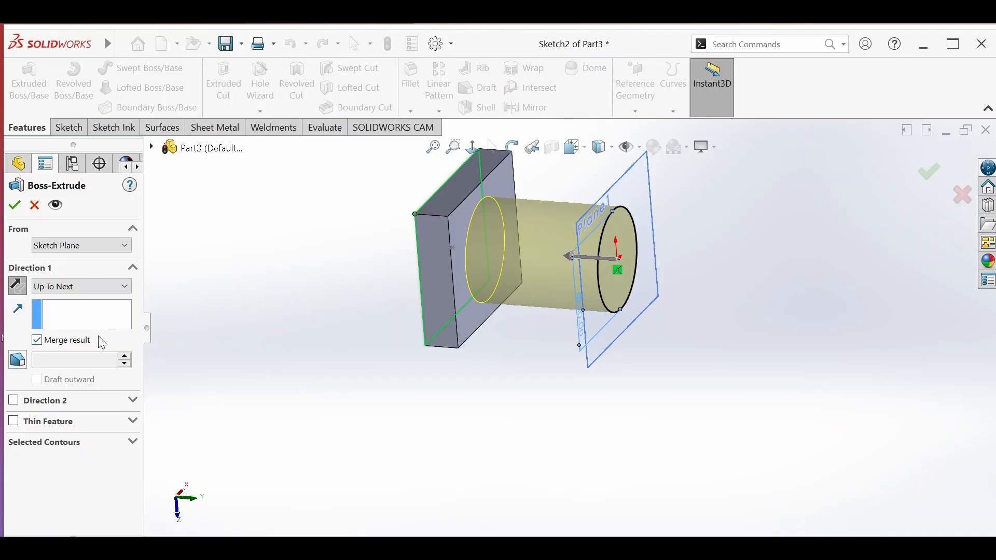
{"action": "left_click", "coordinate": [85, 288]}
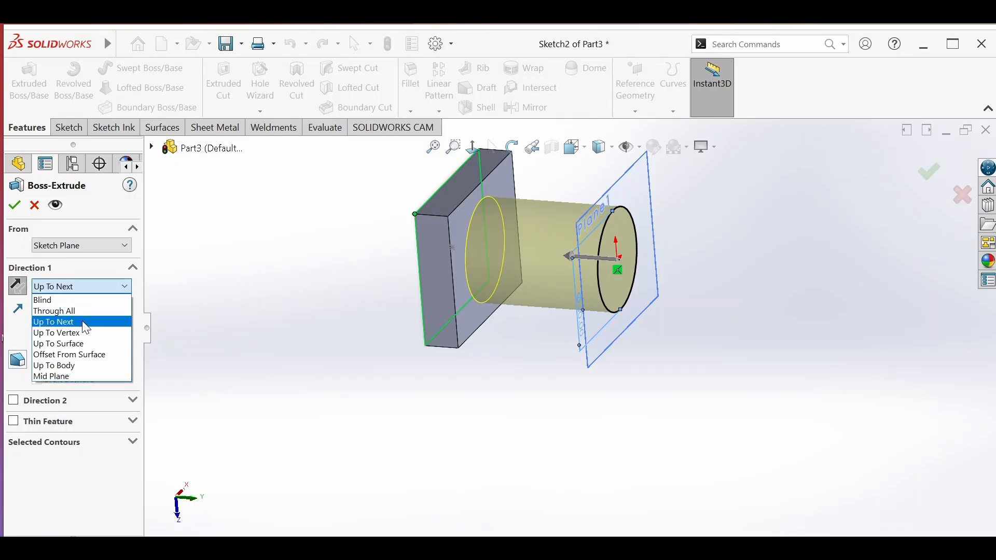
{"action": "left_click", "coordinate": [86, 333]}
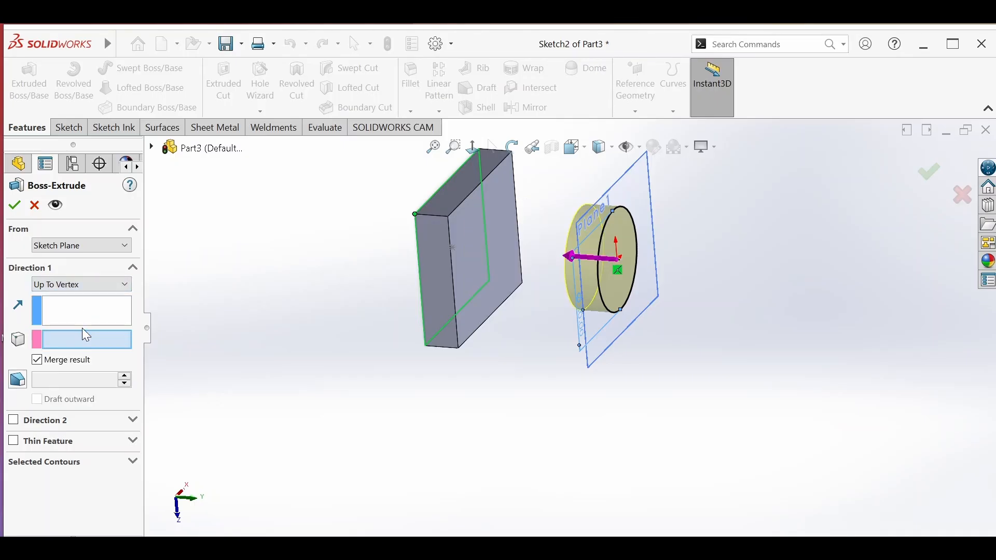
{"action": "left_click", "coordinate": [448, 216]}
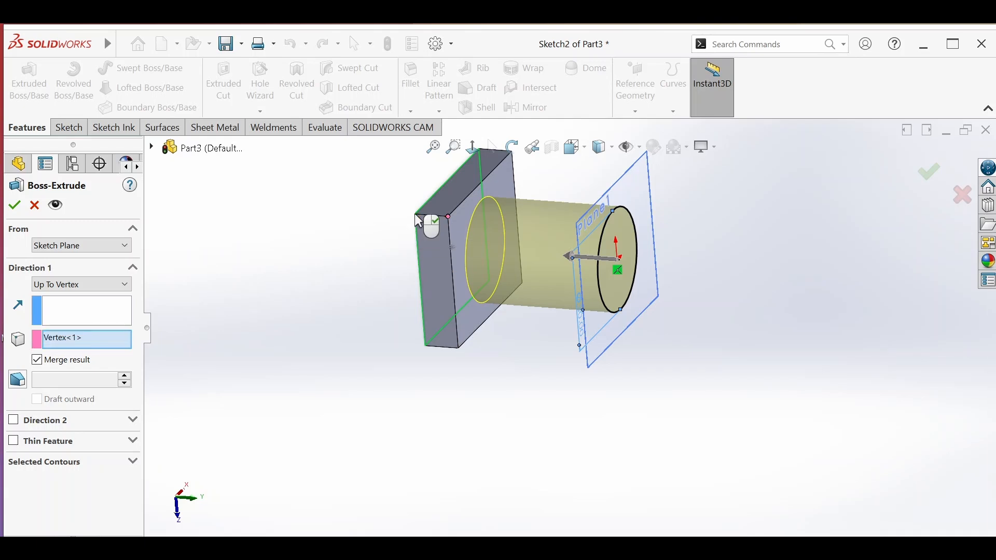
Step: Set the end condition to Up To Surface, ending the extrusion at the block face nearest the sketch plane
{"action": "left_click", "coordinate": [81, 285]}
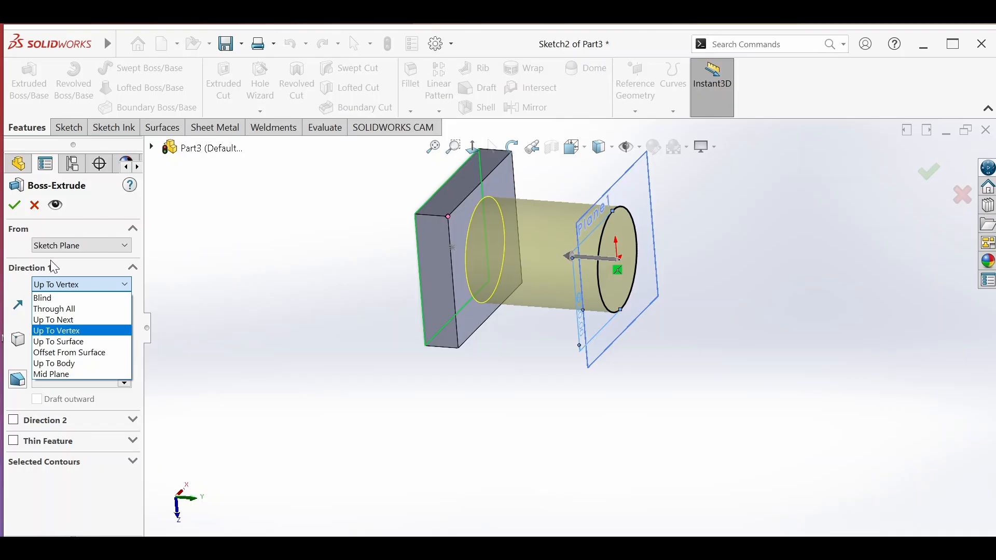
{"action": "left_click", "coordinate": [82, 342]}
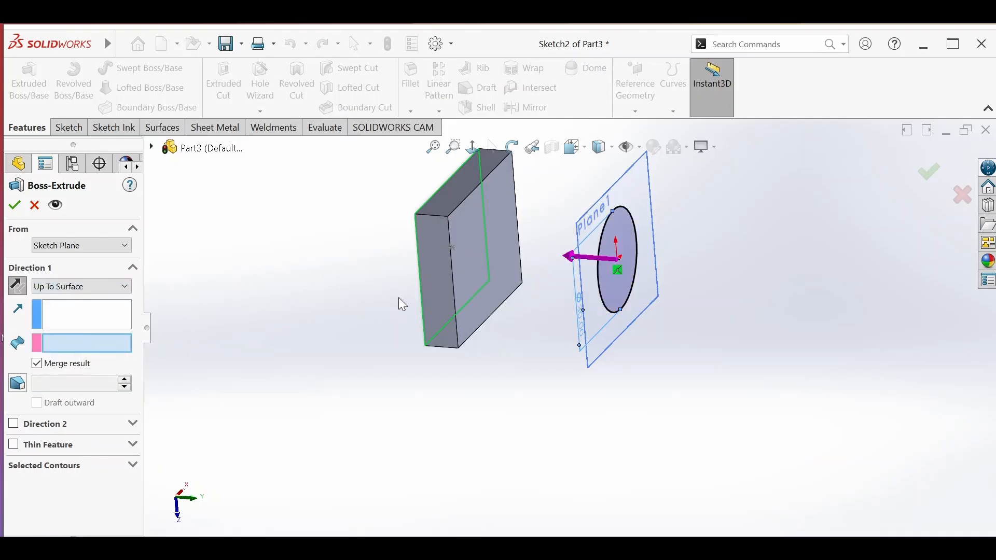
{"action": "left_click", "coordinate": [468, 229]}
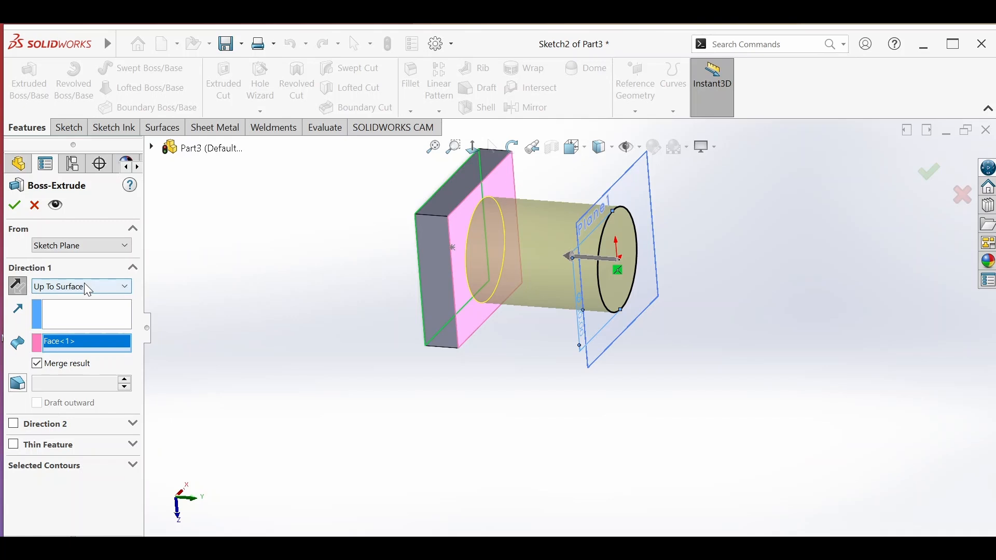
Step: Set the end condition to Up To Body, ending the circle's extrusion at the block
{"action": "left_click", "coordinate": [99, 289]}
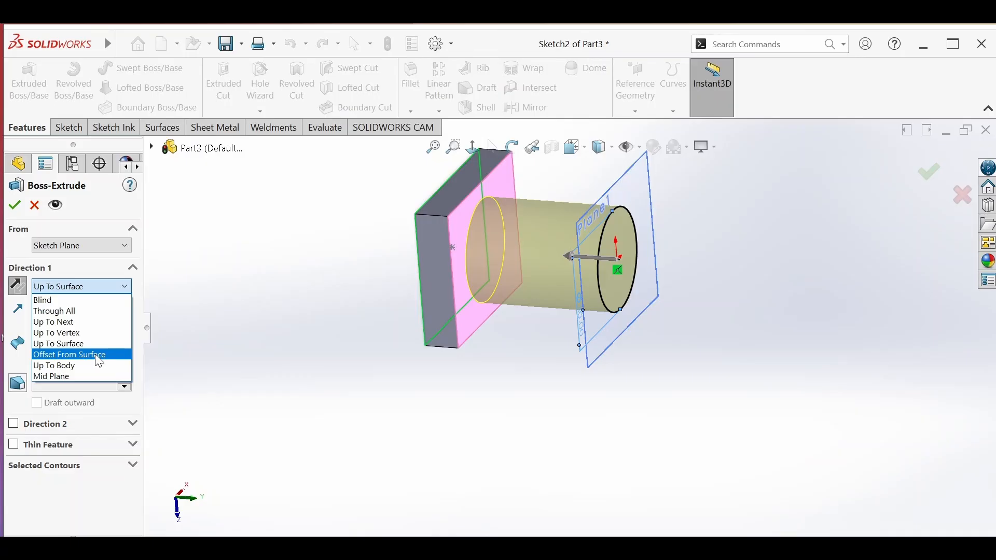
{"action": "left_click", "coordinate": [96, 363]}
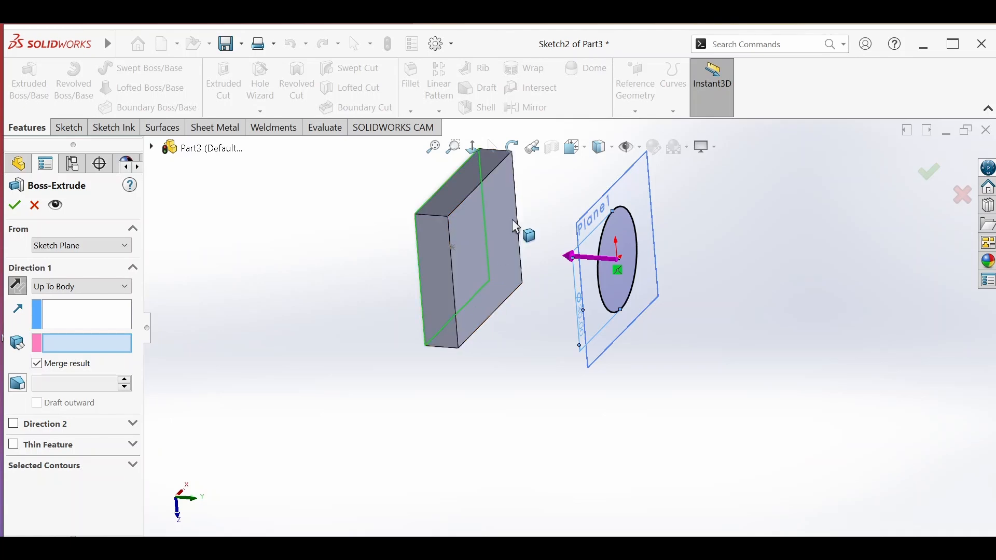
{"action": "left_click", "coordinate": [103, 286]}
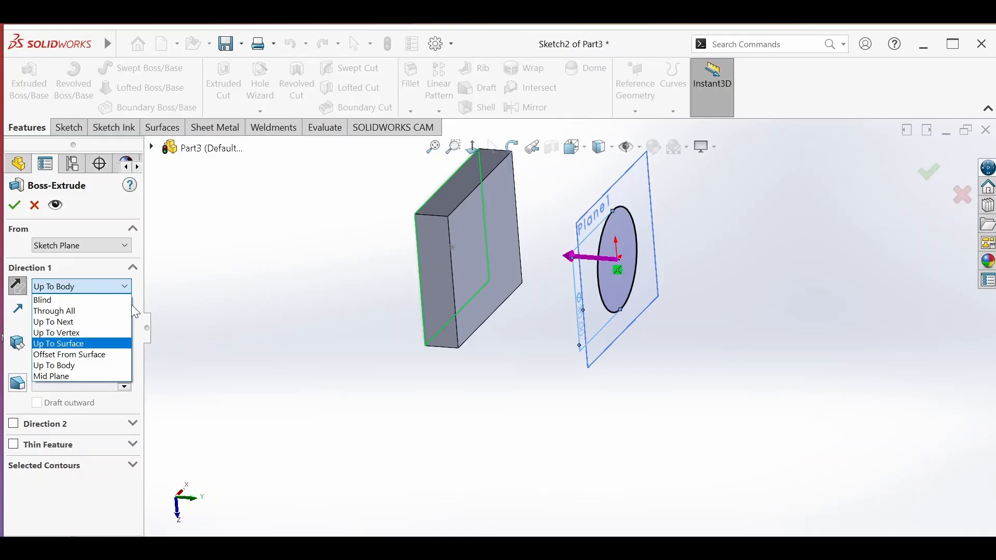
{"action": "left_click", "coordinate": [127, 287]}
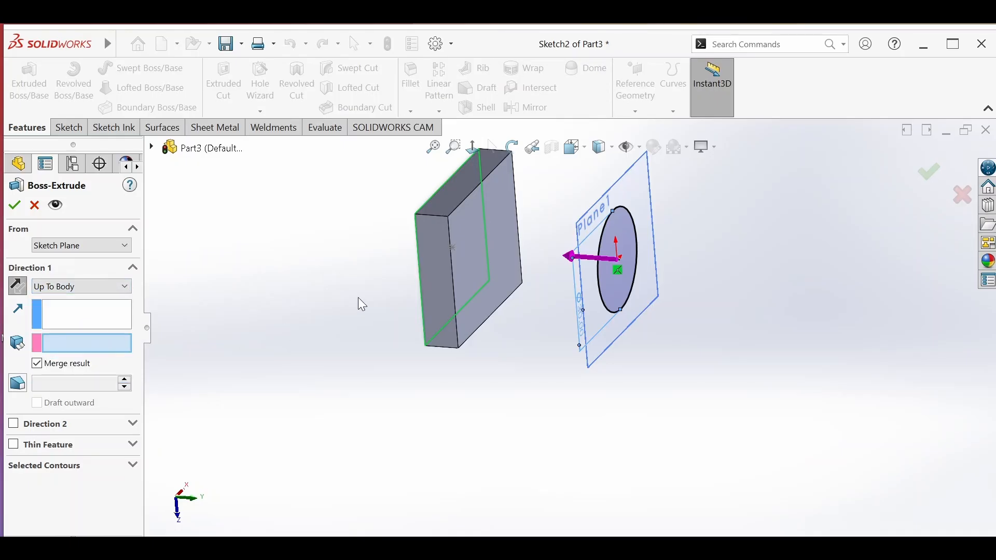
{"action": "left_click", "coordinate": [464, 265]}
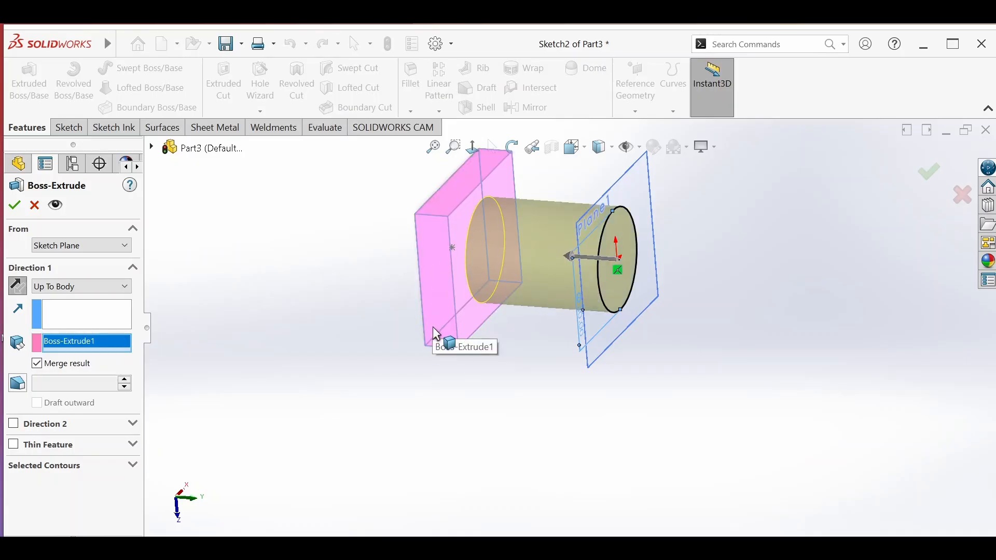
Step: Set the extrusion's end condition to Mid Plane with a depth of 40 mm
{"action": "left_click", "coordinate": [125, 287]}
{"action": "left_click", "coordinate": [93, 376]}
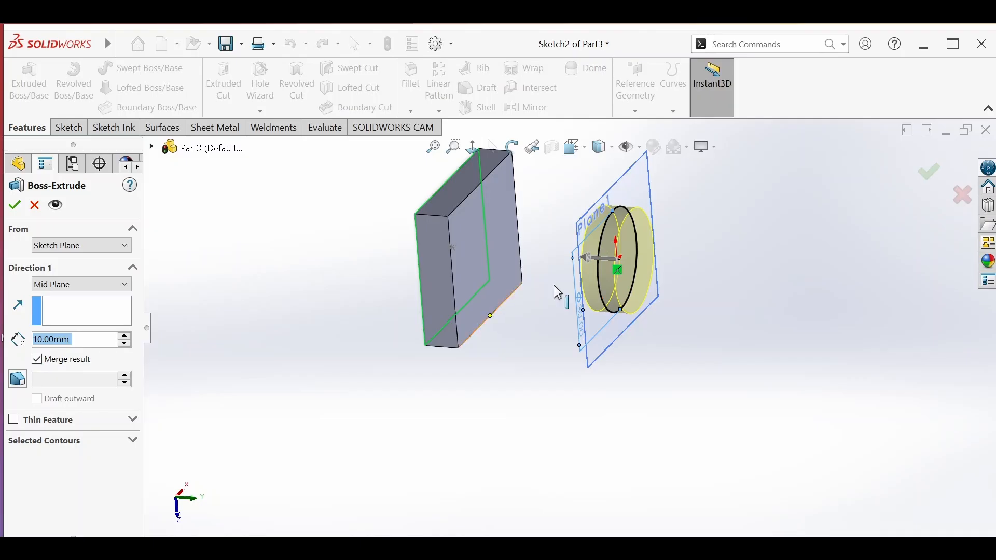
{"action": "left_click", "coordinate": [124, 336]}
{"action": "left_click", "coordinate": [125, 336]}
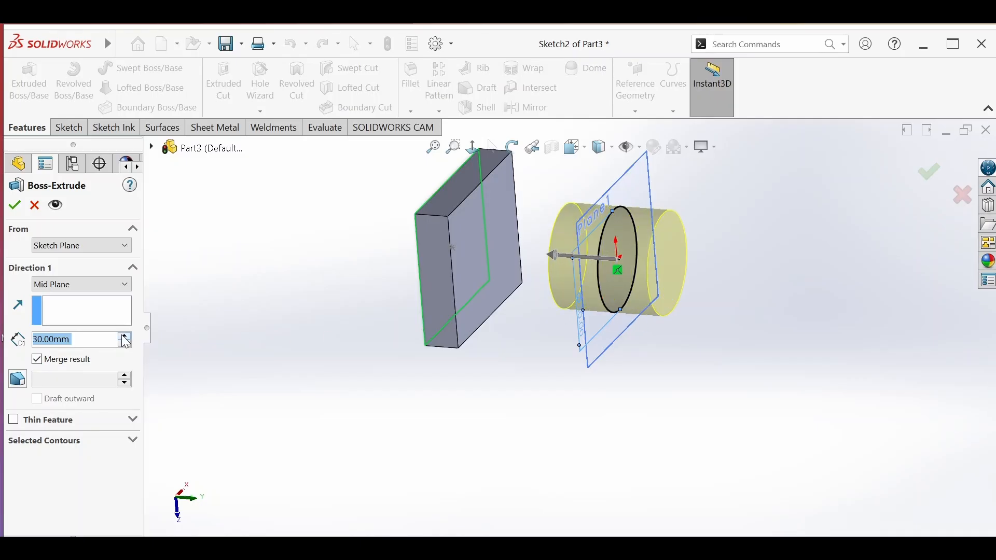
{"action": "left_click", "coordinate": [124, 337]}
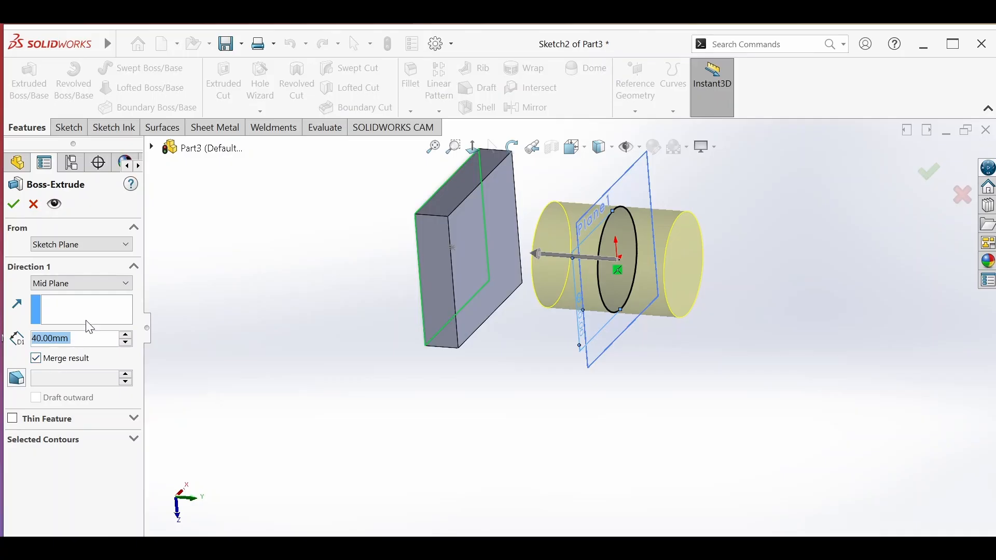
Step: Raise the Mid Plane depth to 90 mm, check the preview from the side, and reduce it to 80 mm
{"action": "left_click", "coordinate": [126, 336]}
{"action": "left_click", "coordinate": [127, 336]}
{"action": "left_click", "coordinate": [127, 336]}
{"action": "left_click", "coordinate": [127, 336]}
{"action": "left_click", "coordinate": [127, 337]}
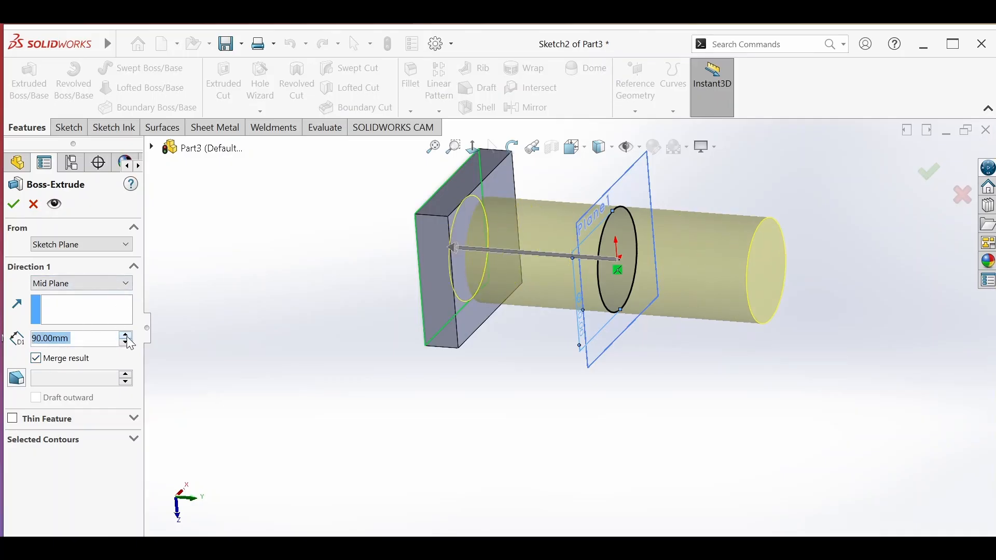
{"action": "left_click", "coordinate": [512, 146]}
{"action": "left_click_drag", "start_coordinate": [430, 240], "coordinate": [297, 282]}
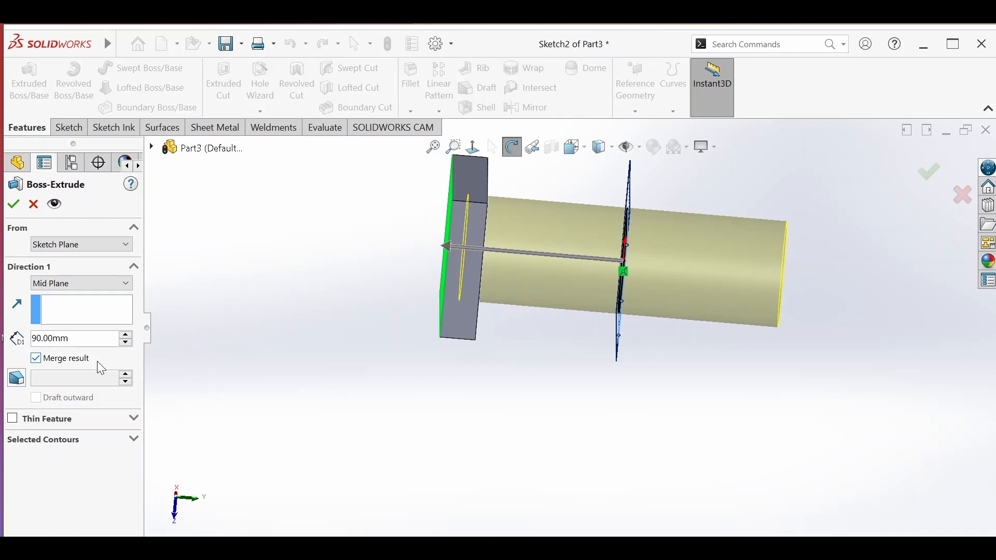
{"action": "left_click", "coordinate": [130, 345]}
Step: Return the end condition to Blind and set the extrusion depth to 30 mm
{"action": "left_click", "coordinate": [96, 284]}
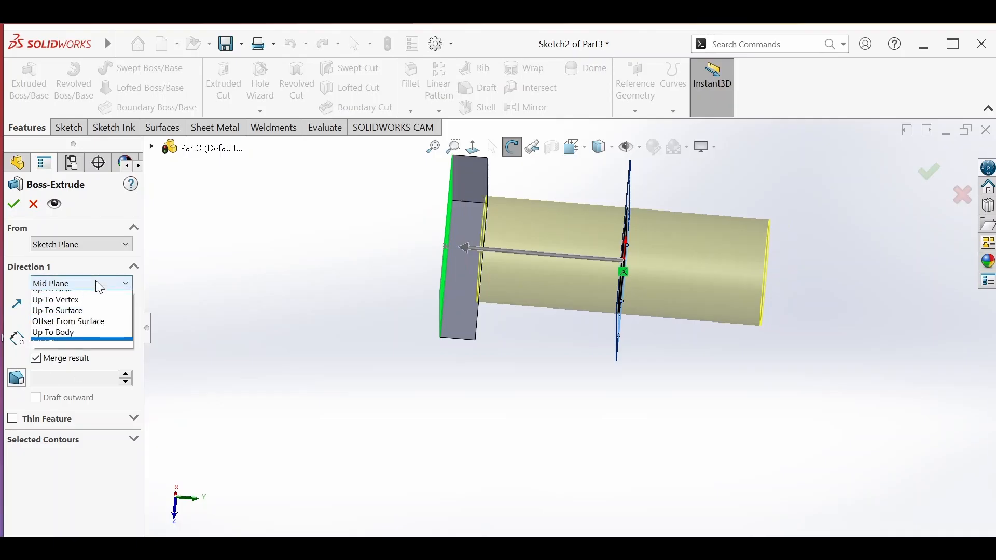
{"action": "left_click", "coordinate": [90, 293]}
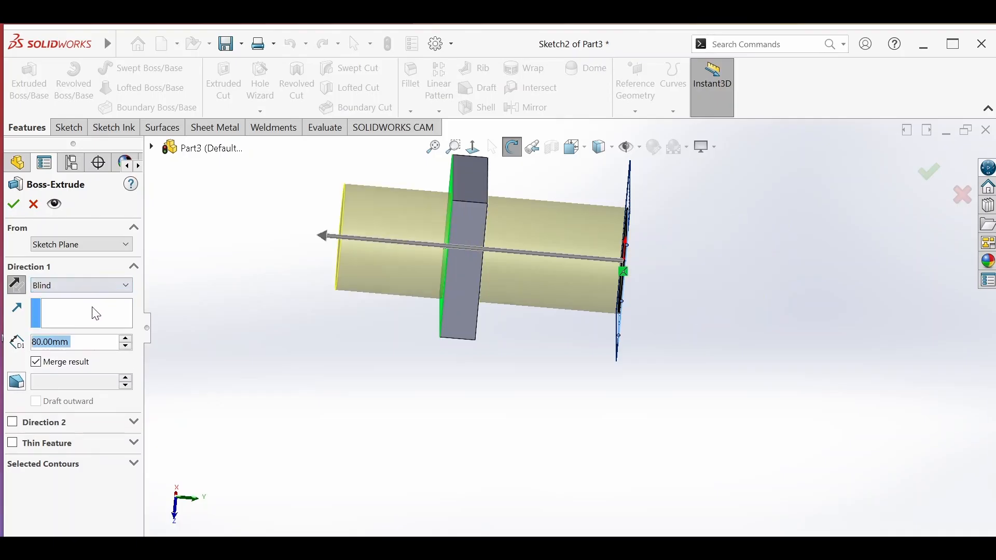
{"action": "left_click", "coordinate": [126, 347]}
{"action": "left_click", "coordinate": [127, 347]}
{"action": "left_click", "coordinate": [126, 347]}
{"action": "left_click", "coordinate": [126, 346]}
{"action": "left_click", "coordinate": [126, 347]}
{"action": "left_click", "coordinate": [126, 347]}
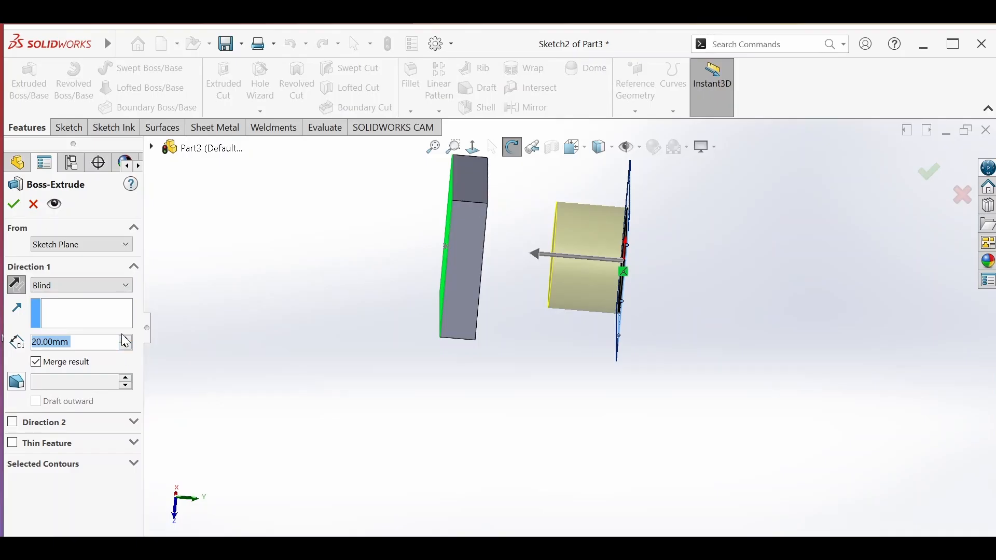
{"action": "left_click", "coordinate": [126, 338]}
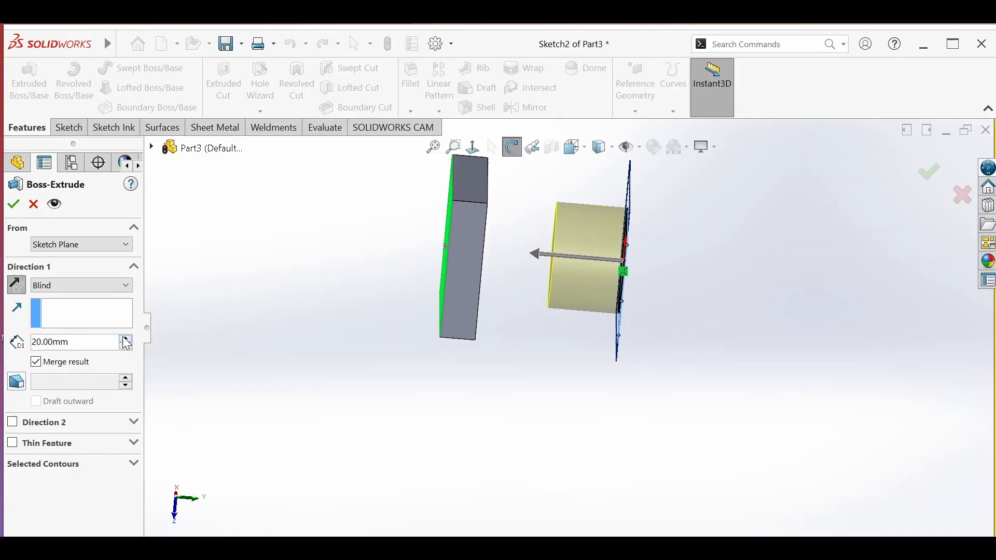
Step: Try an inward draft on the extrusion, raising its angle stepwise beyond 10 degrees
{"action": "left_click", "coordinate": [16, 384]}
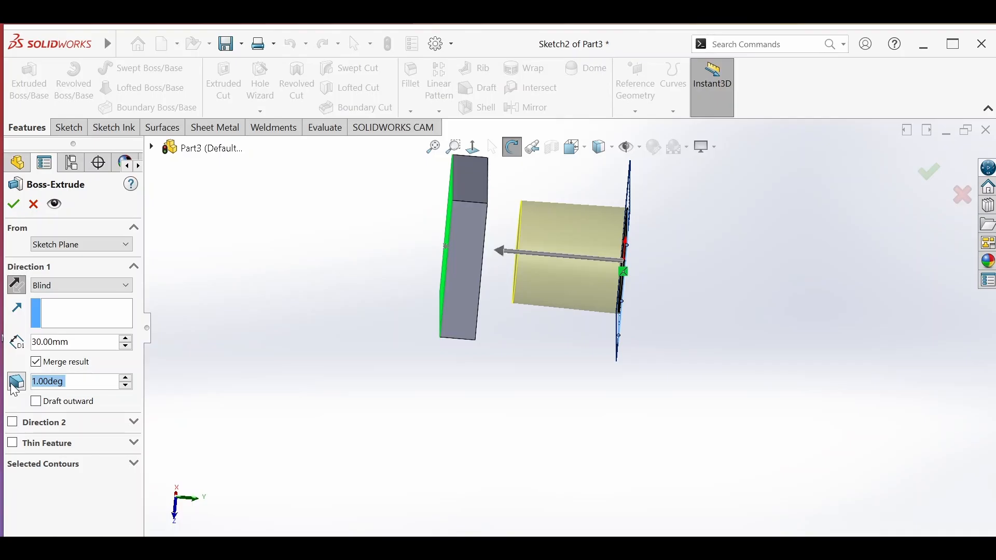
{"action": "left_click", "coordinate": [127, 379]}
{"action": "left_click", "coordinate": [127, 379]}
{"action": "left_click", "coordinate": [128, 379]}
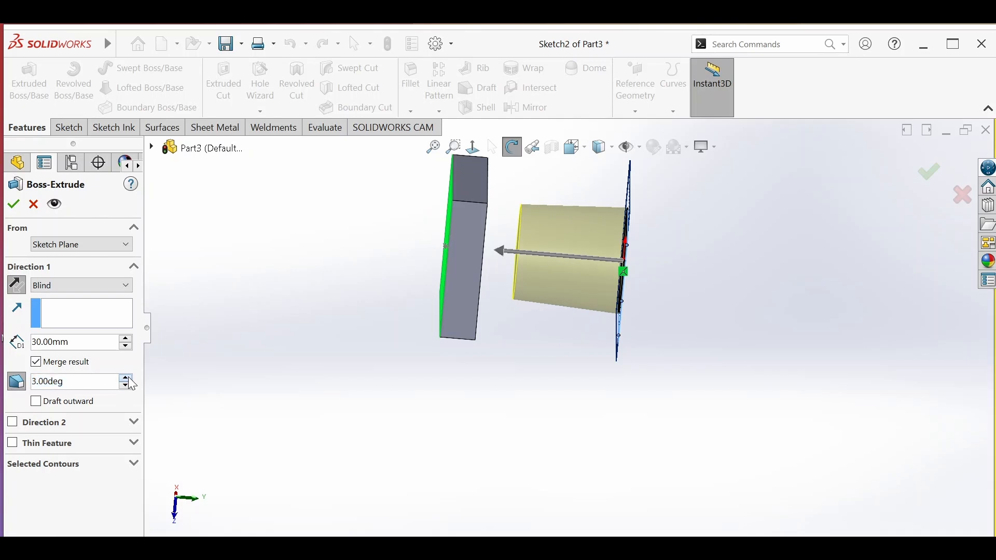
{"action": "left_click", "coordinate": [127, 379]}
{"action": "left_click", "coordinate": [127, 379]}
{"action": "left_click", "coordinate": [127, 379]}
{"action": "left_click", "coordinate": [127, 379]}
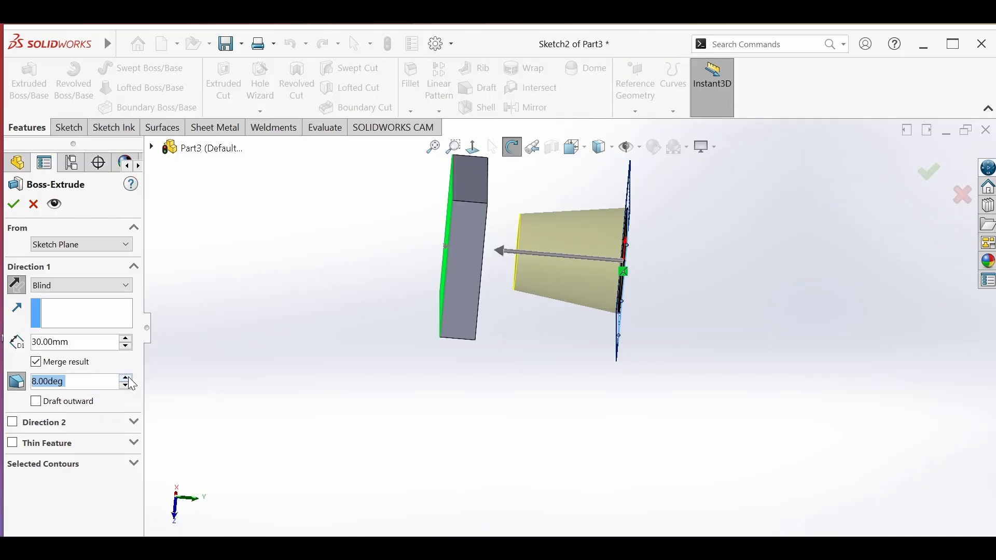
{"action": "left_click", "coordinate": [127, 379]}
{"action": "left_click", "coordinate": [127, 378]}
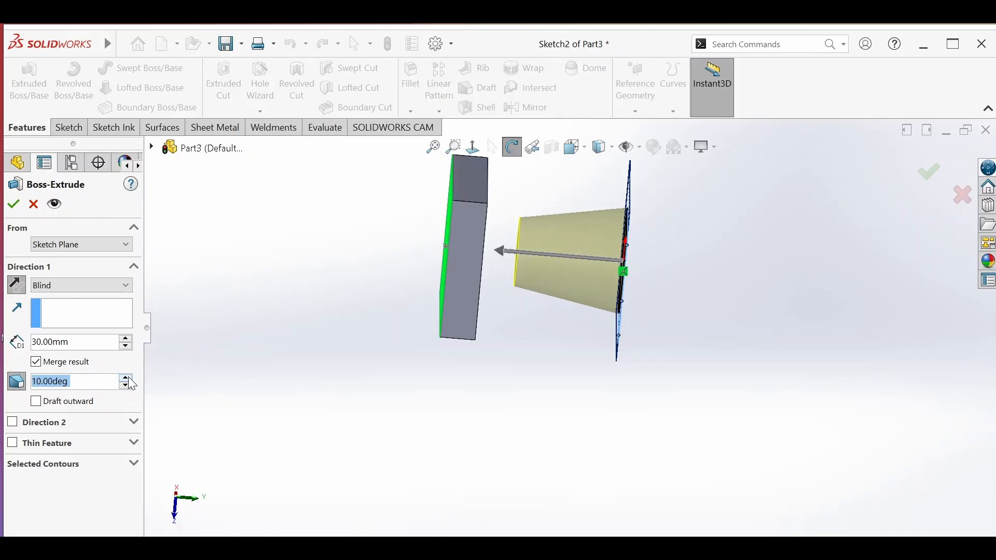
{"action": "left_click", "coordinate": [128, 378]}
Step: Reduce the draft angle to 5 degrees and turn the draft off
{"action": "left_click", "coordinate": [126, 386]}
{"action": "left_click", "coordinate": [125, 386]}
{"action": "left_click", "coordinate": [126, 386]}
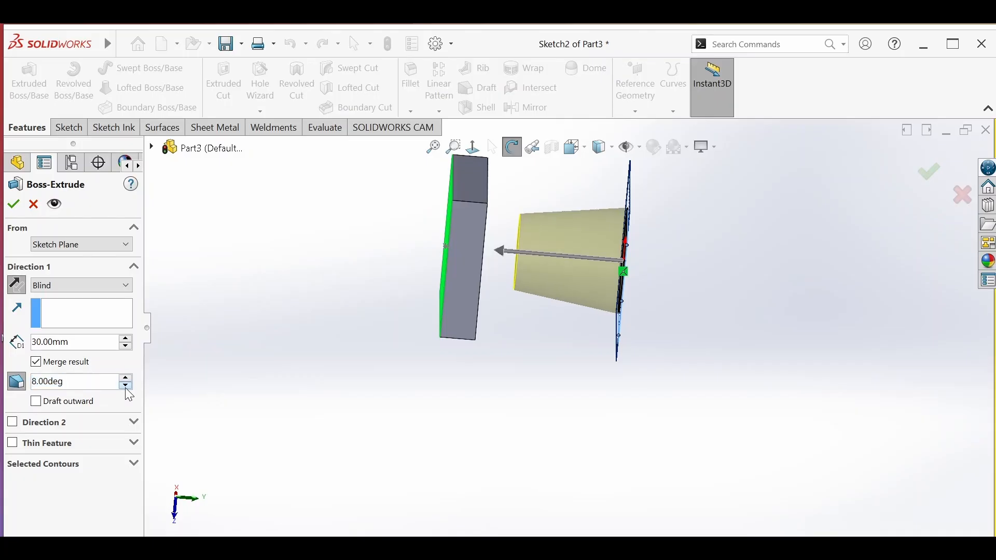
{"action": "left_click", "coordinate": [126, 386]}
{"action": "left_click", "coordinate": [126, 386]}
{"action": "left_click", "coordinate": [126, 386]}
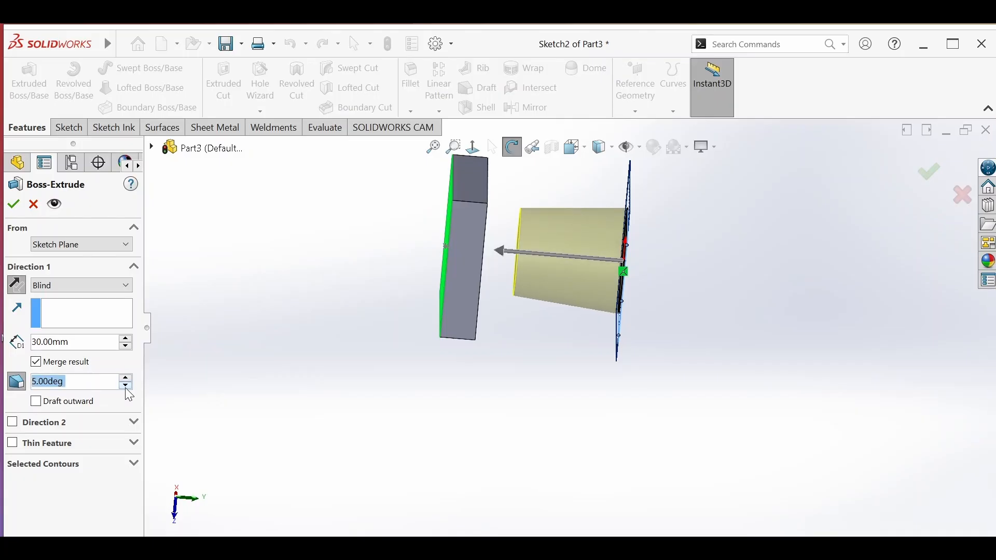
{"action": "left_click", "coordinate": [16, 382]}
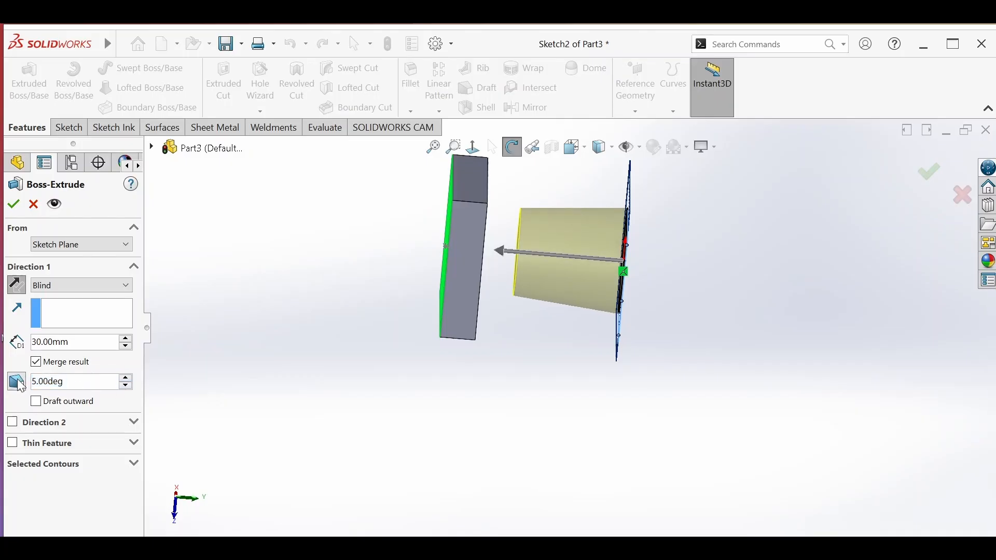
Step: Add a 10 mm blind Direction 2 and try Mid Plane for comparison, returning Direction 1 to Blind
{"action": "left_click", "coordinate": [13, 421]}
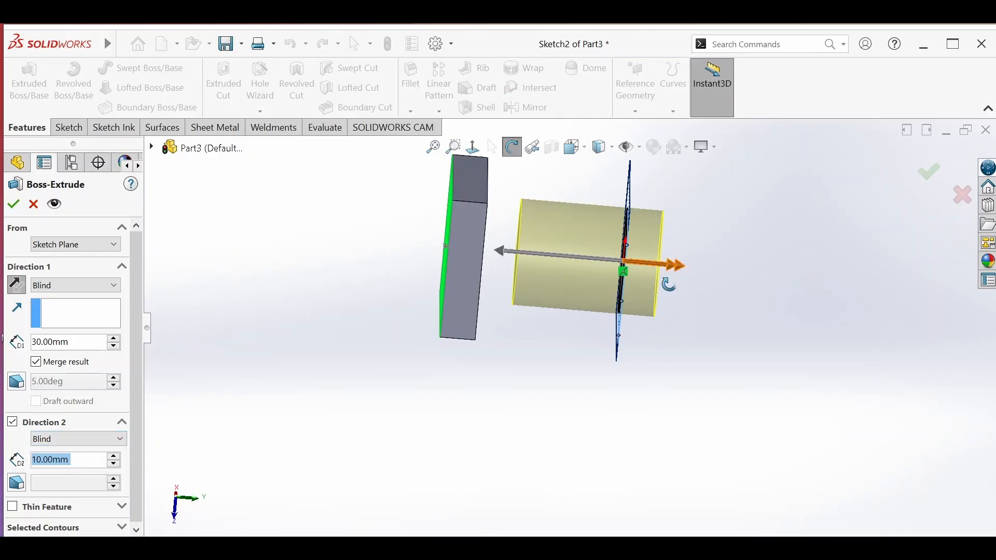
{"action": "left_click", "coordinate": [512, 147]}
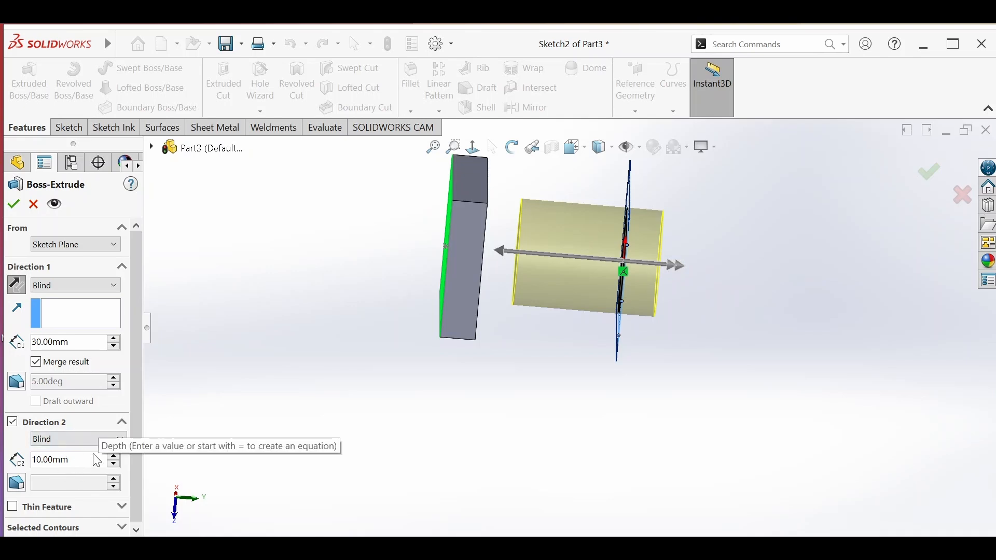
{"action": "left_click", "coordinate": [93, 286]}
{"action": "left_click", "coordinate": [80, 375]}
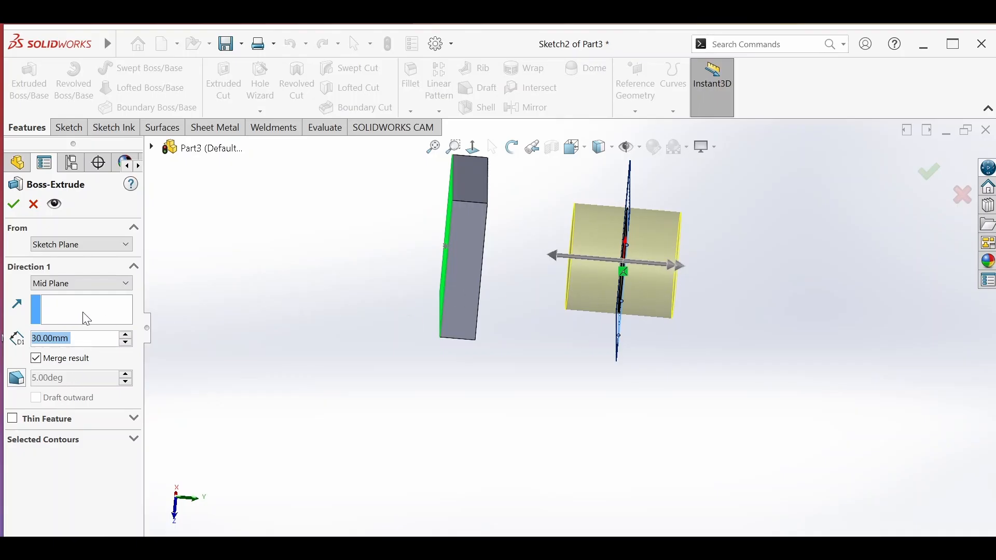
{"action": "left_click", "coordinate": [104, 286]}
{"action": "left_click", "coordinate": [93, 296]}
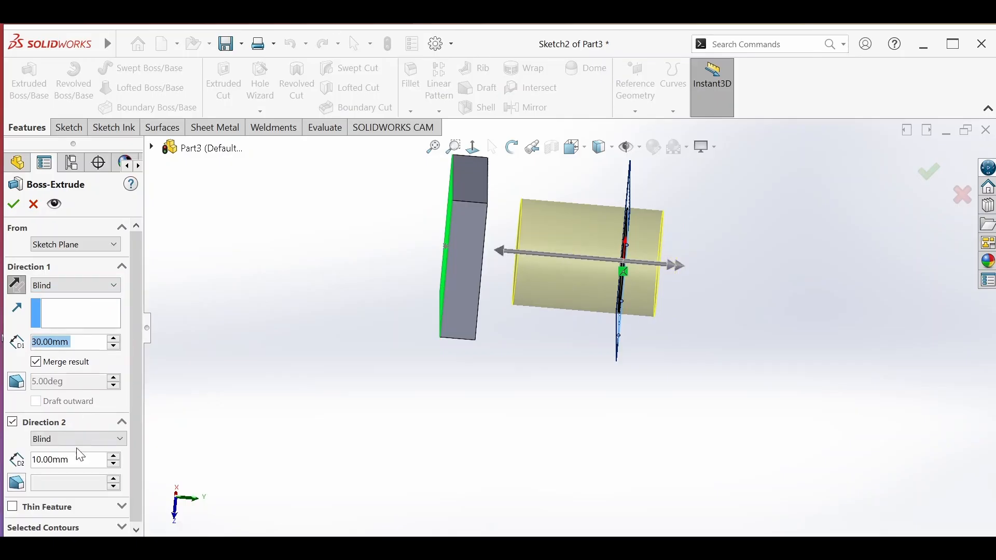
Step: Enable Thin Feature with a 10 mm one-direction wall and turn off Direction 2
{"action": "scroll", "coordinate": [86, 459], "scroll_direction": "down", "scroll_amount": 1}
{"action": "left_click", "coordinate": [13, 507]}
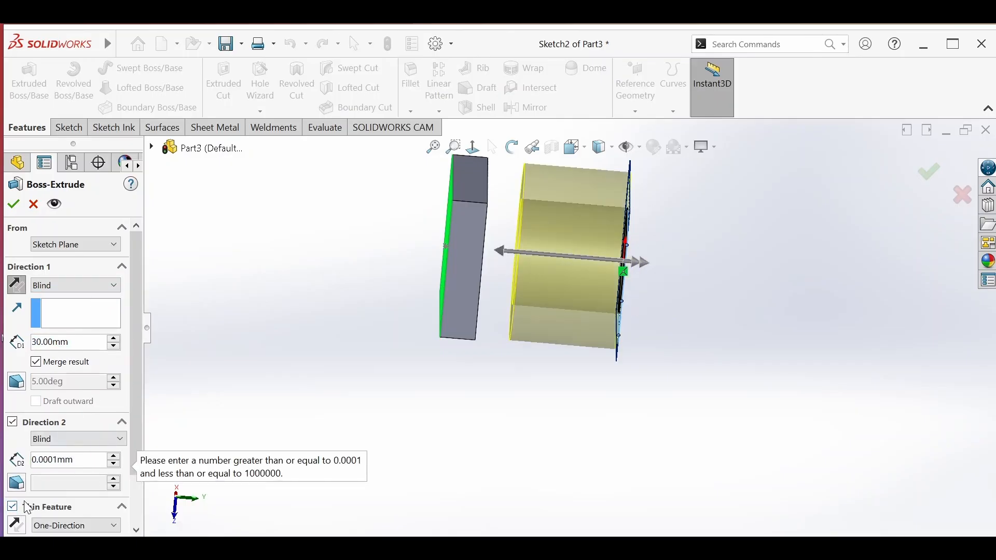
{"action": "left_click", "coordinate": [13, 422]}
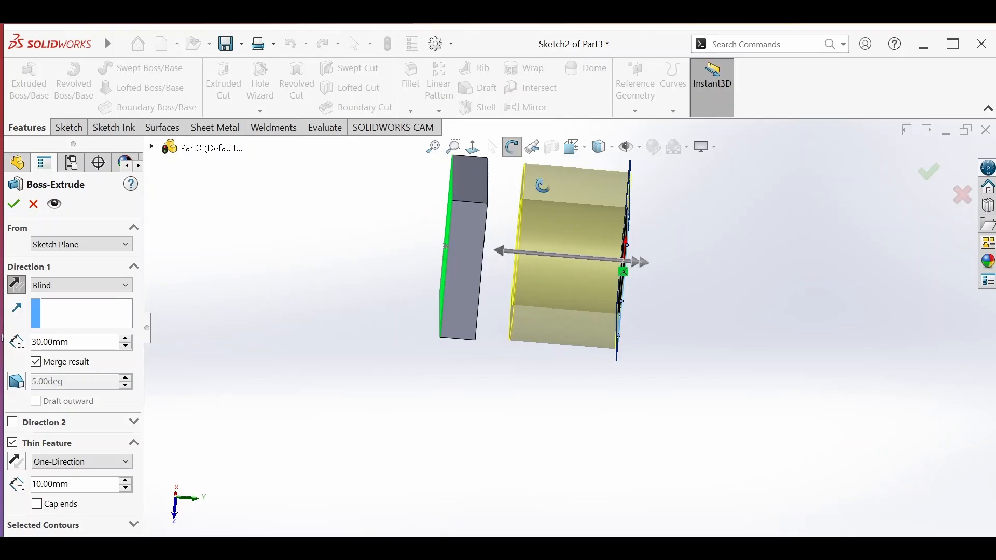
{"action": "middle_click_drag", "start_coordinate": [542, 187], "coordinate": [271, 388]}
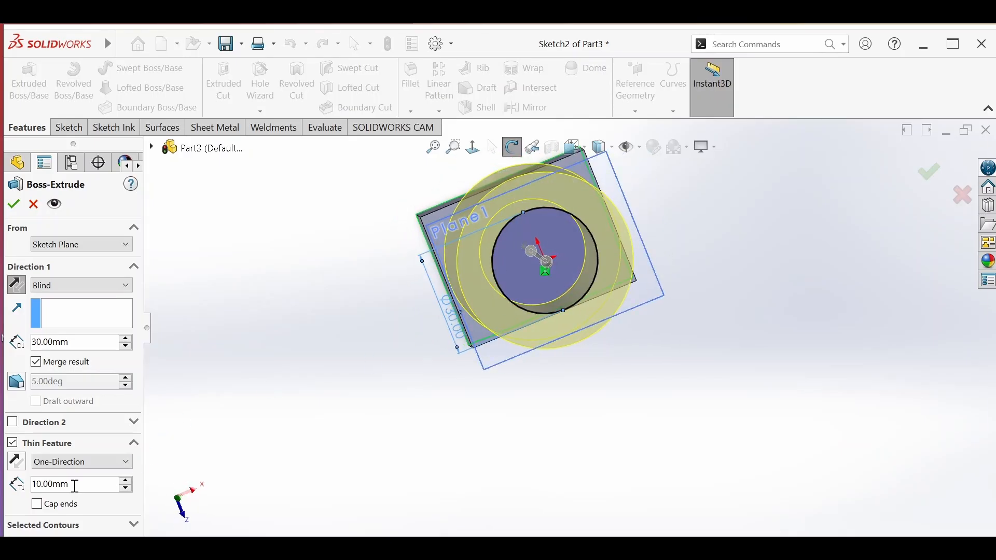
Step: Try flipping the thin wall inside and outside the circle, and set the thin type to Mid-Plane
{"action": "left_click", "coordinate": [17, 468]}
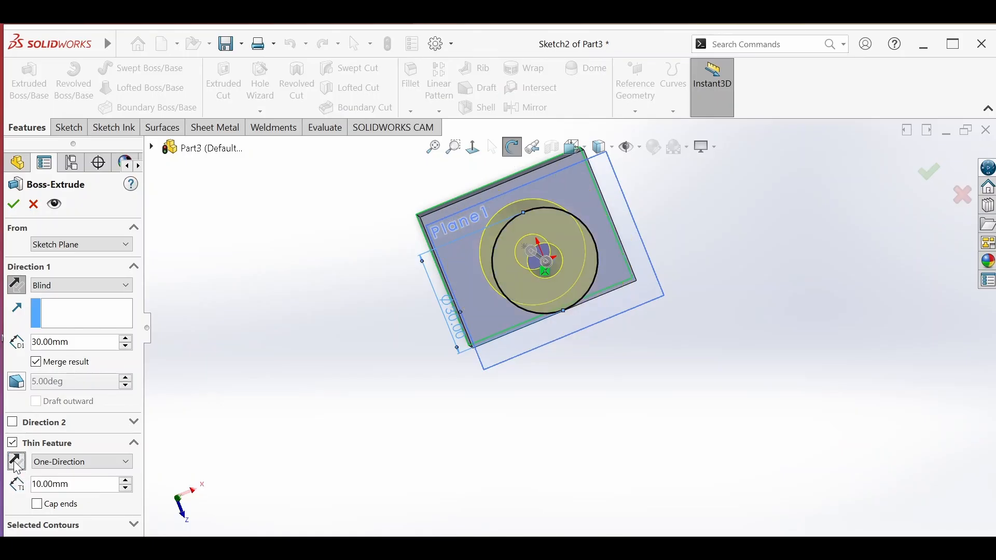
{"action": "left_click", "coordinate": [17, 468]}
{"action": "left_click", "coordinate": [17, 468]}
{"action": "left_click", "coordinate": [17, 468]}
{"action": "left_click", "coordinate": [52, 462]}
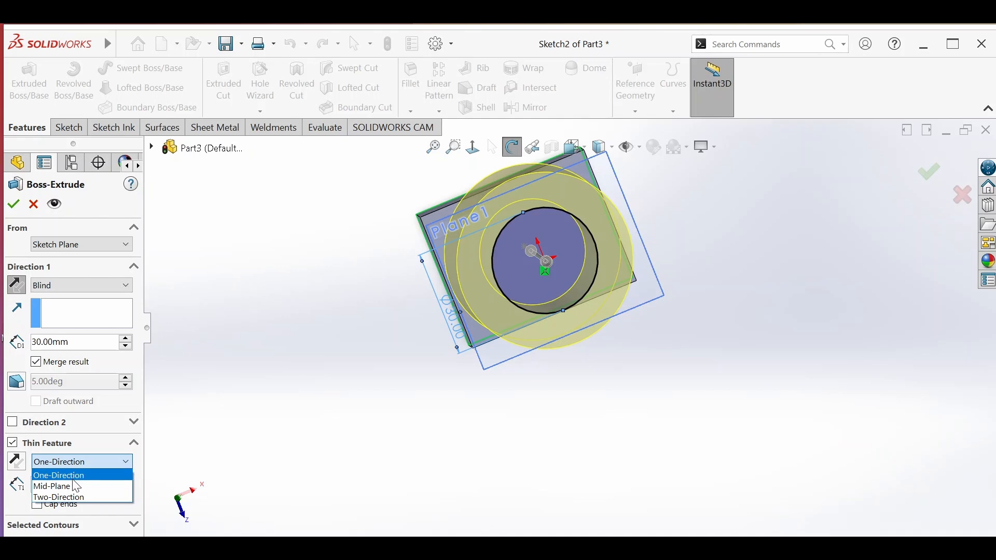
{"action": "left_click", "coordinate": [76, 488]}
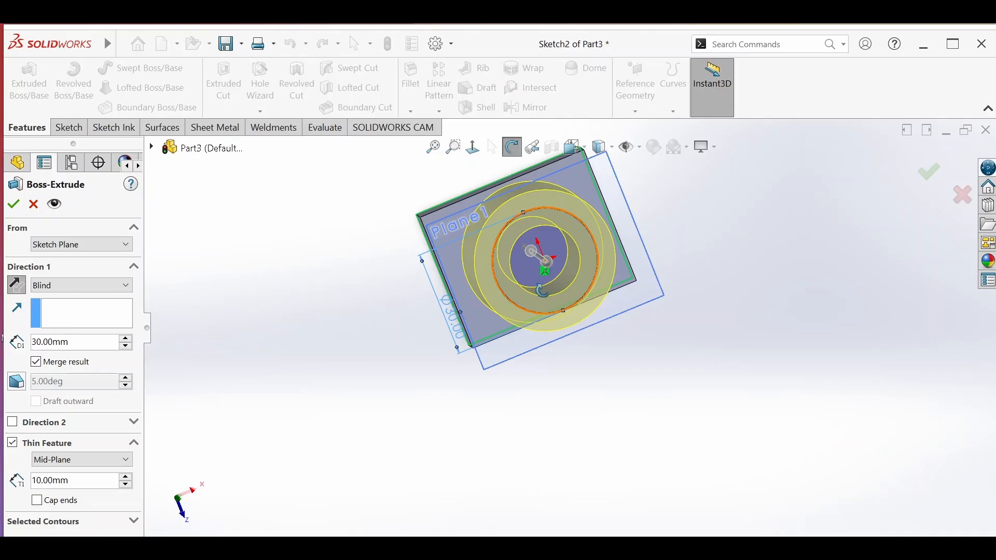
Step: Set the thin type to Two-Direction with a first thickness of 30 mm and a second thickness of 10 mm
{"action": "left_click", "coordinate": [126, 461]}
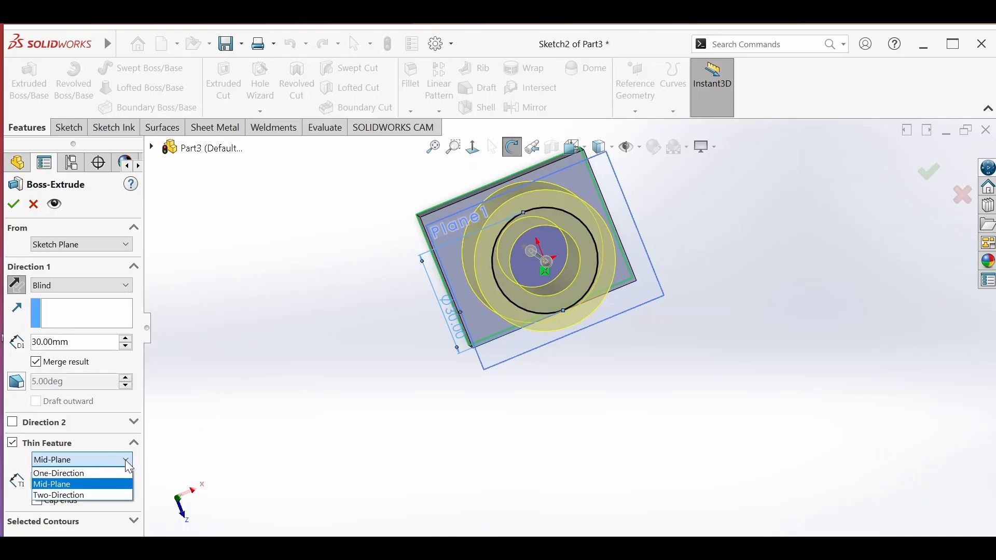
{"action": "left_click", "coordinate": [106, 496]}
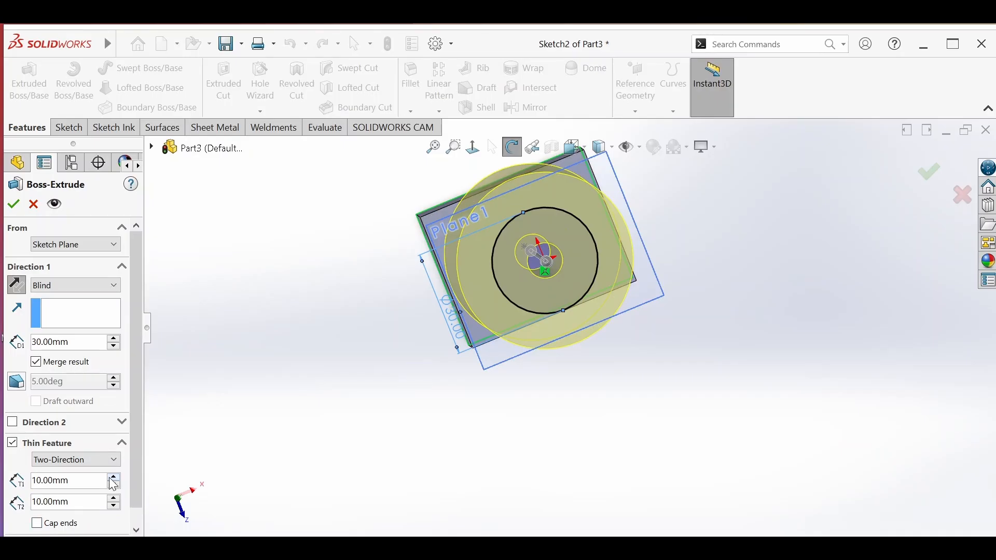
{"action": "left_click", "coordinate": [114, 499]}
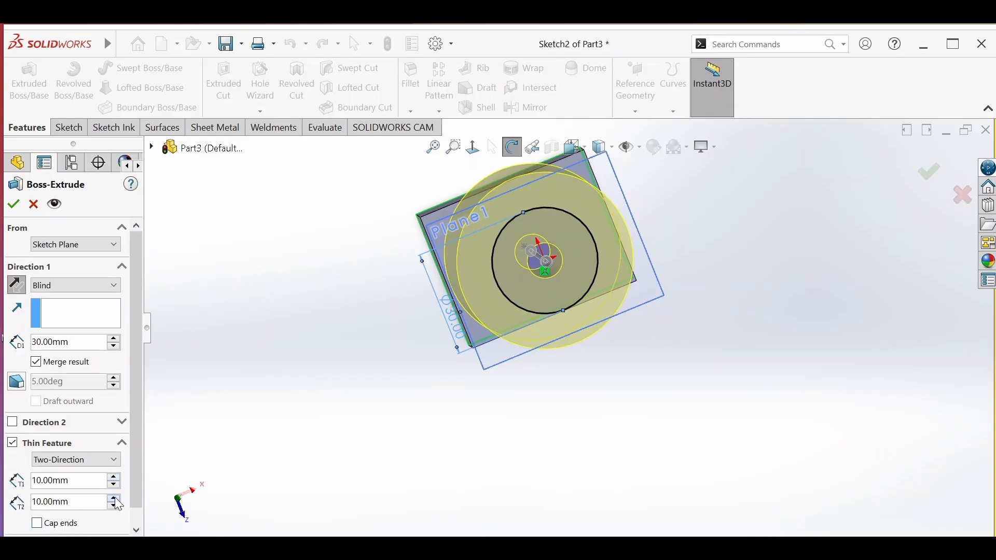
{"action": "left_click", "coordinate": [114, 506]}
{"action": "double_click", "coordinate": [115, 477]}
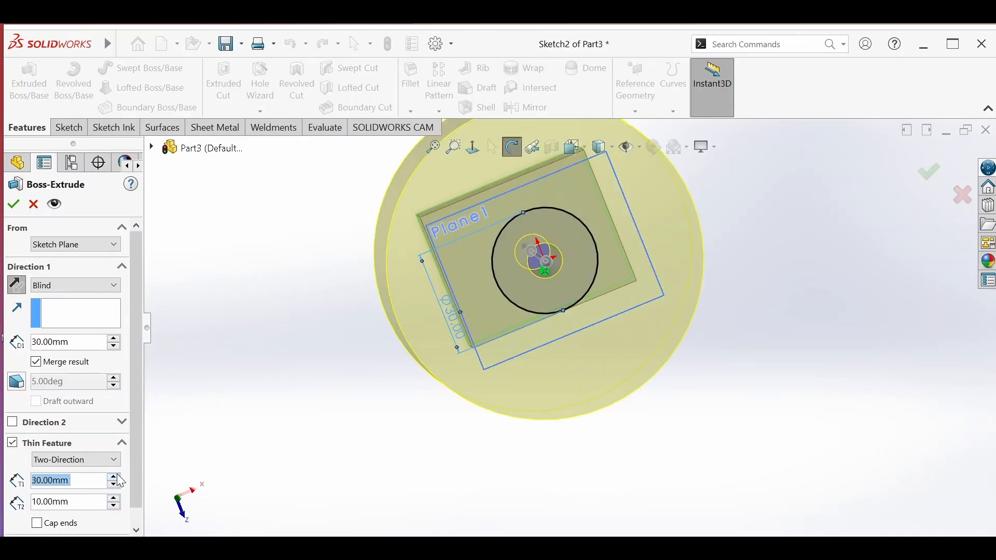
Step: Set the first wall thickness to 10 mm, turn off Thin Feature, and cancel the Boss-Extrude
{"action": "double_click", "coordinate": [114, 485]}
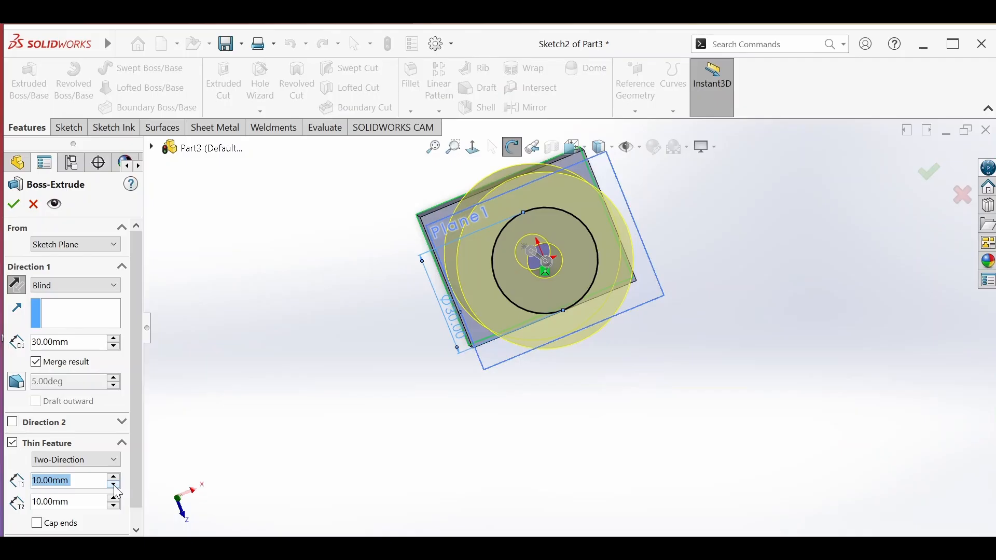
{"action": "left_click_drag", "start_coordinate": [136, 480], "coordinate": [133, 510]}
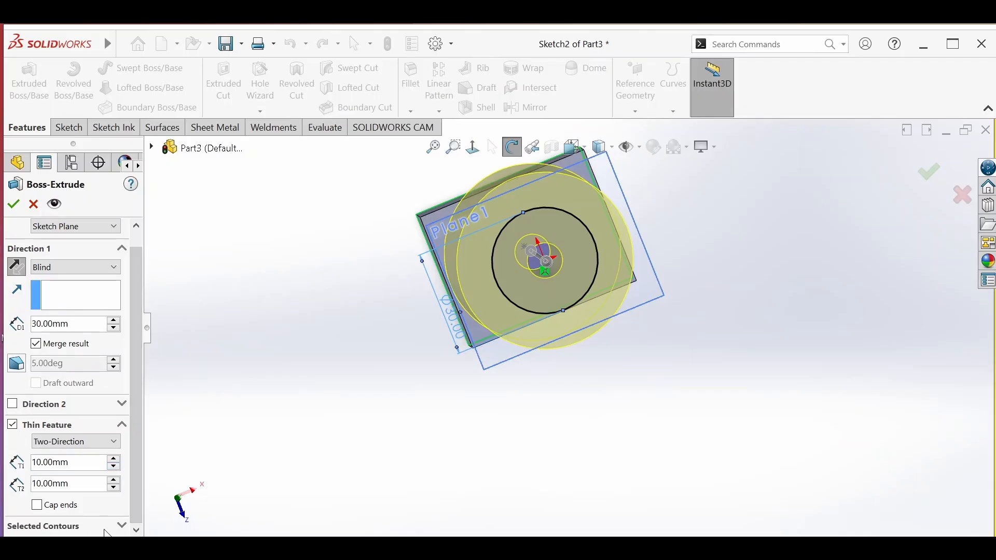
{"action": "left_click", "coordinate": [122, 526]}
{"action": "left_click_drag", "start_coordinate": [134, 473], "coordinate": [133, 500]}
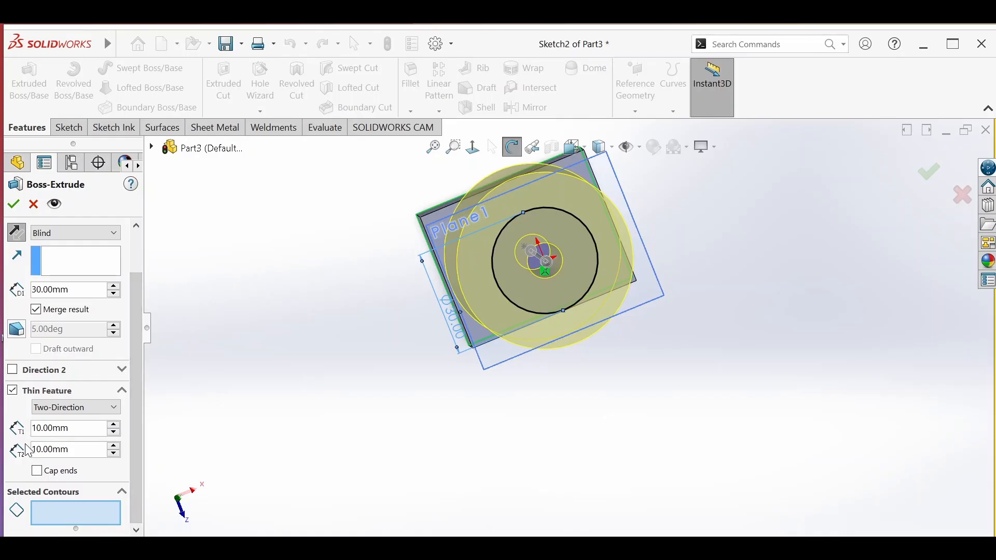
{"action": "left_click", "coordinate": [13, 393]}
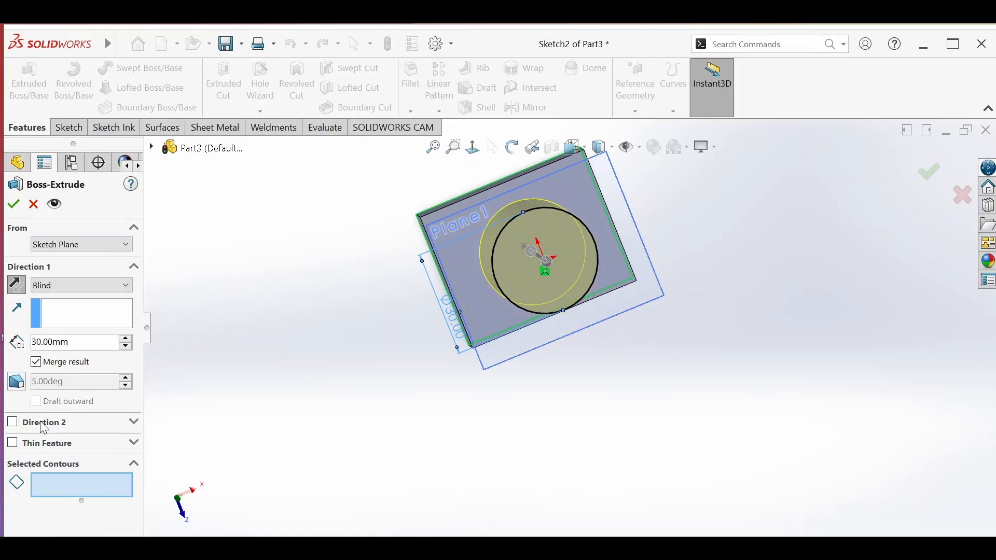
{"action": "left_click", "coordinate": [33, 204]}
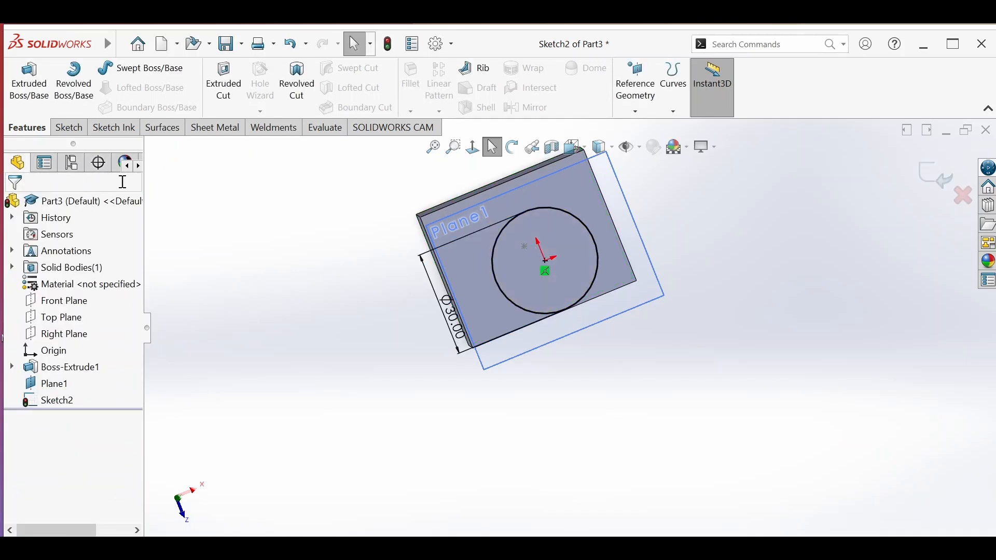
Step: Sketch a concentric circle with a radius of about 7.75 mm inside the 30 mm circle
{"action": "left_click", "coordinate": [61, 128]}
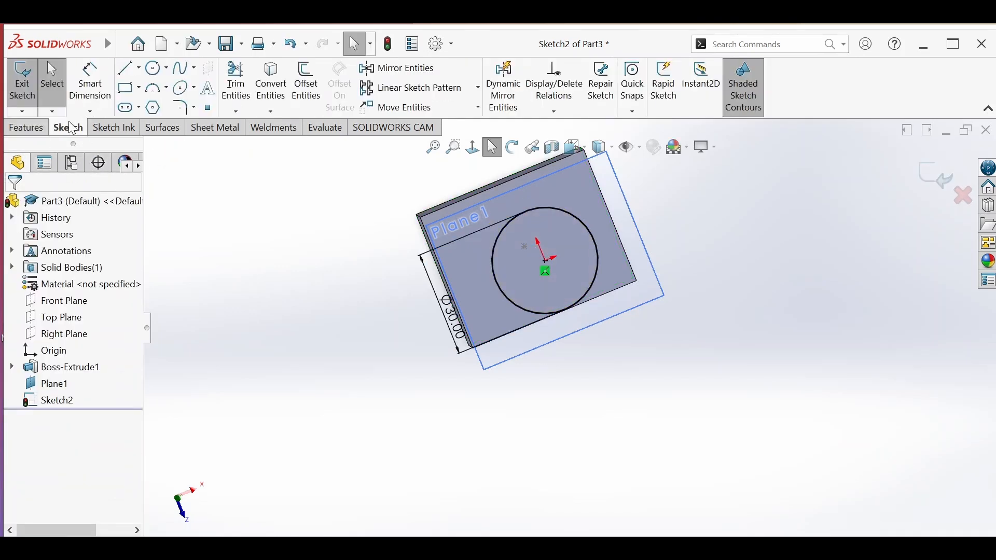
{"action": "left_click", "coordinate": [153, 70]}
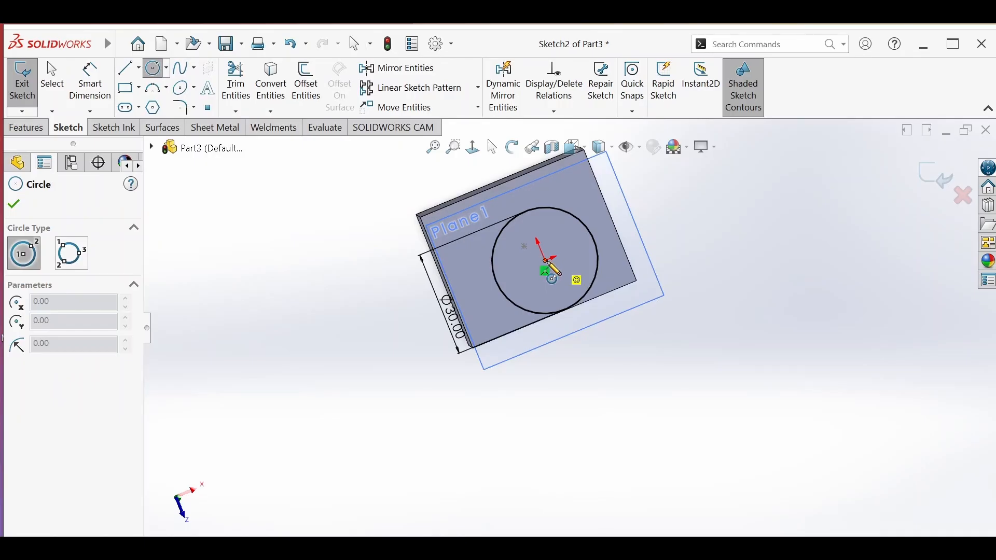
{"action": "left_click", "coordinate": [546, 260]}
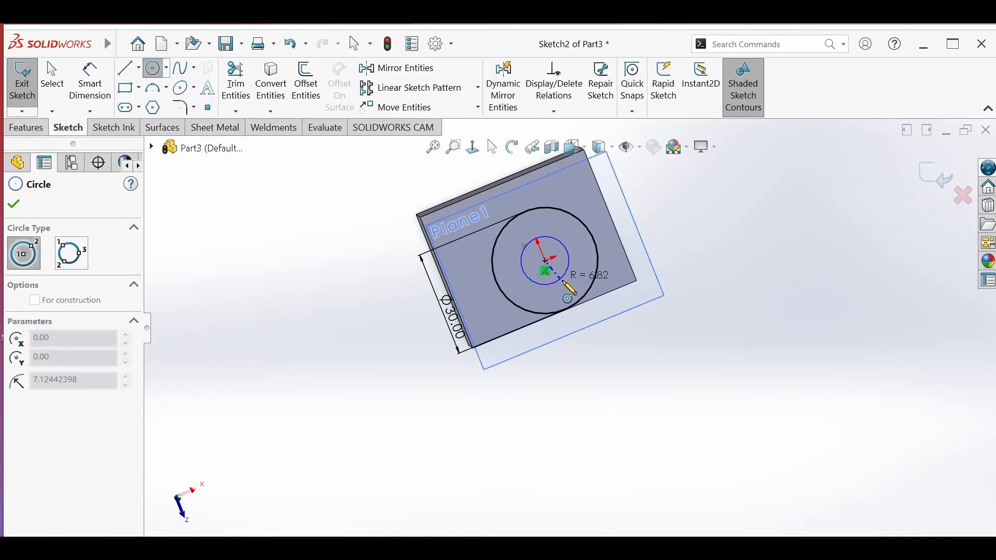
{"action": "left_click", "coordinate": [567, 279]}
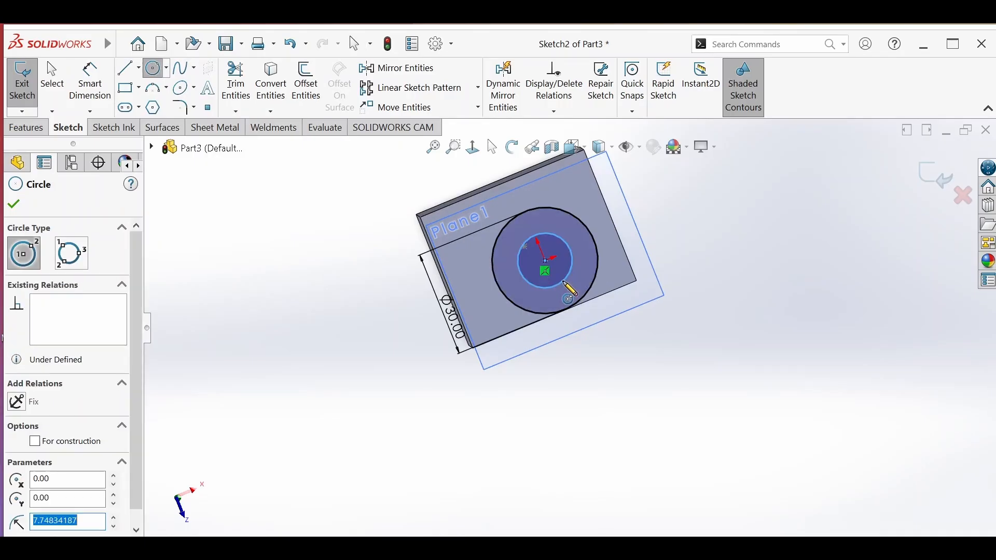
Step: Start a Boss-Extrude with a 36 mm blind depth and try the outer and inner circles as selected contours, clearing the selection
{"action": "left_click", "coordinate": [26, 128]}
{"action": "left_click", "coordinate": [19, 92]}
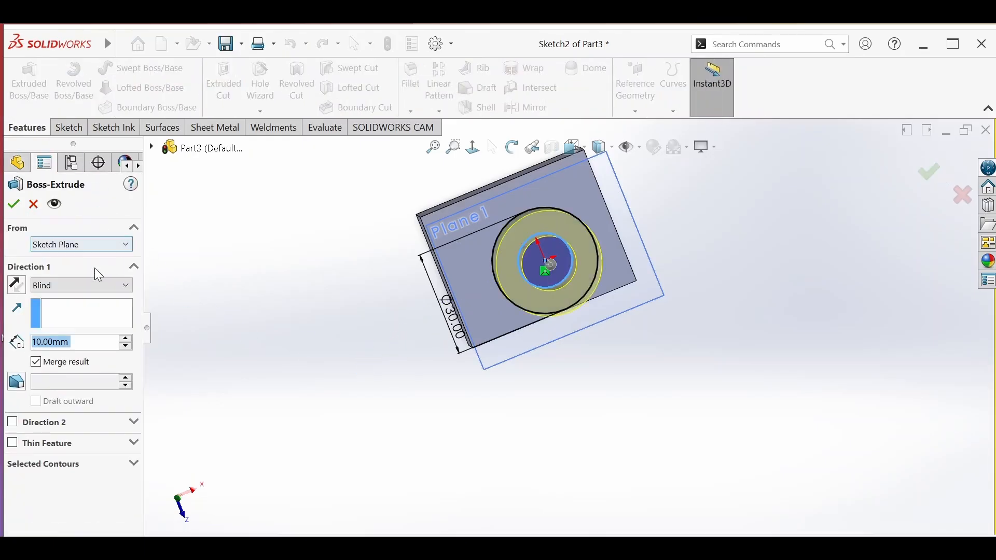
{"action": "left_click", "coordinate": [133, 463]}
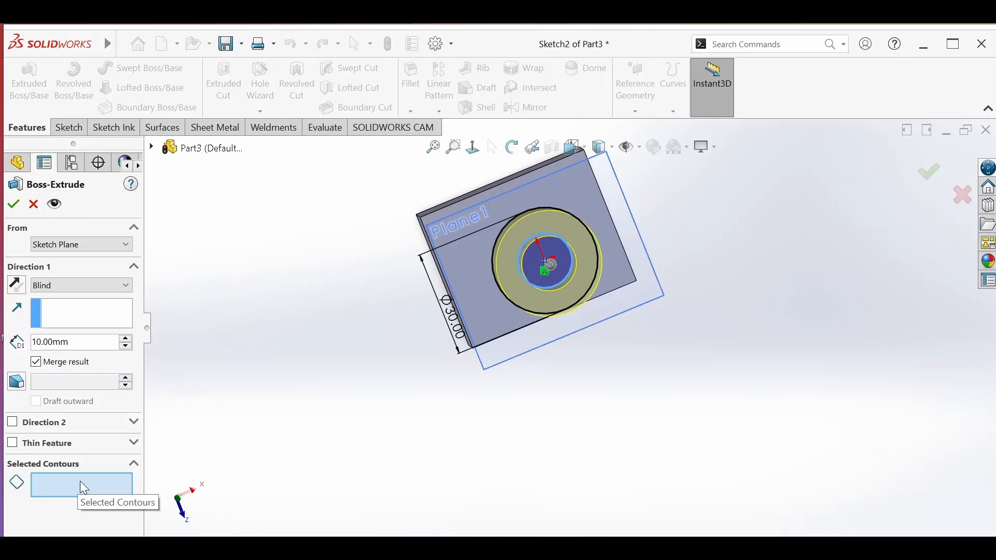
{"action": "left_click", "coordinate": [80, 480]}
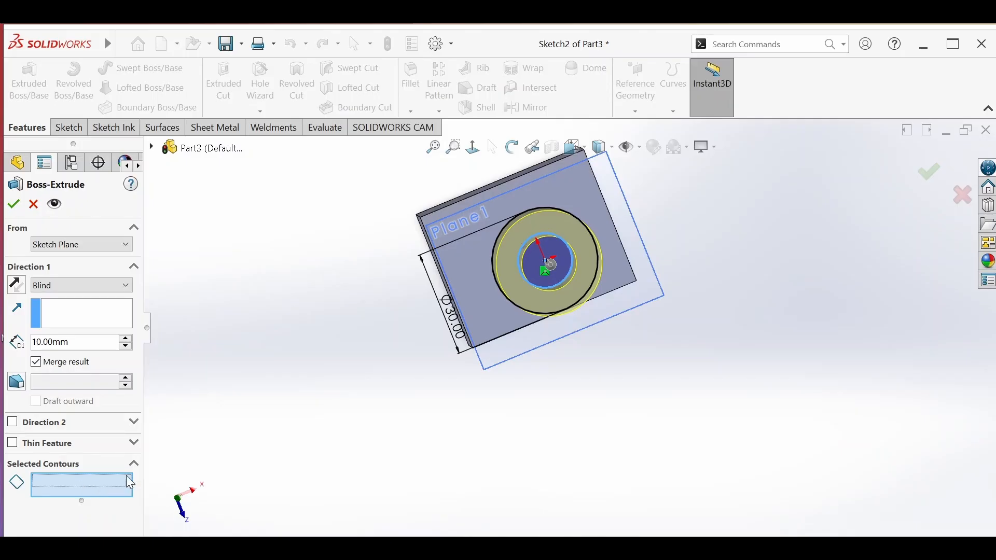
{"action": "left_click", "coordinate": [496, 280]}
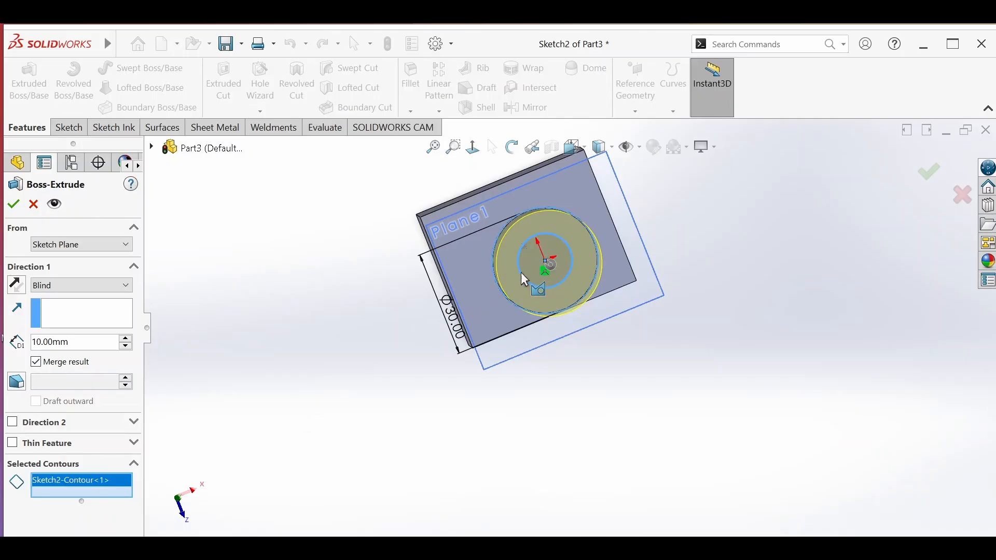
{"action": "left_click", "coordinate": [525, 279]}
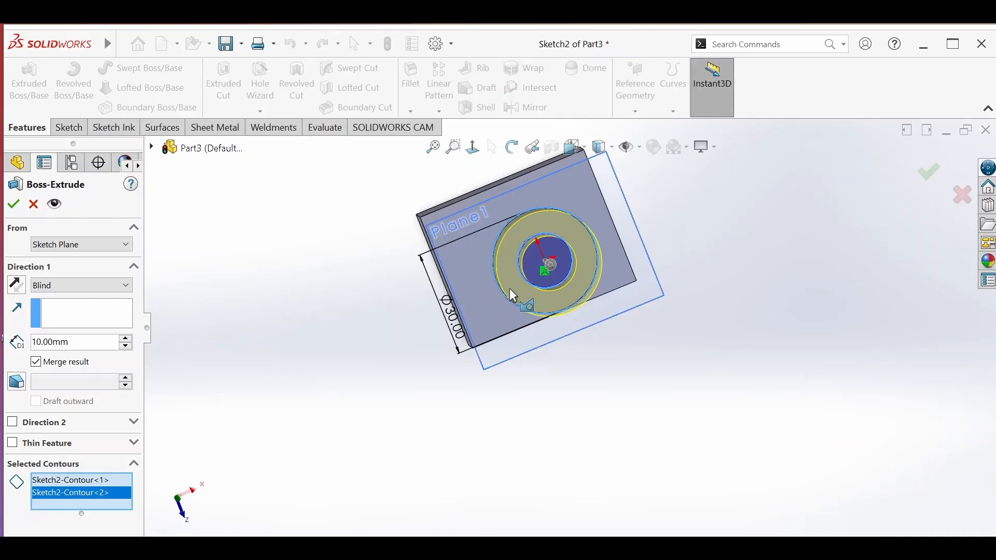
{"action": "right_click", "coordinate": [112, 478]}
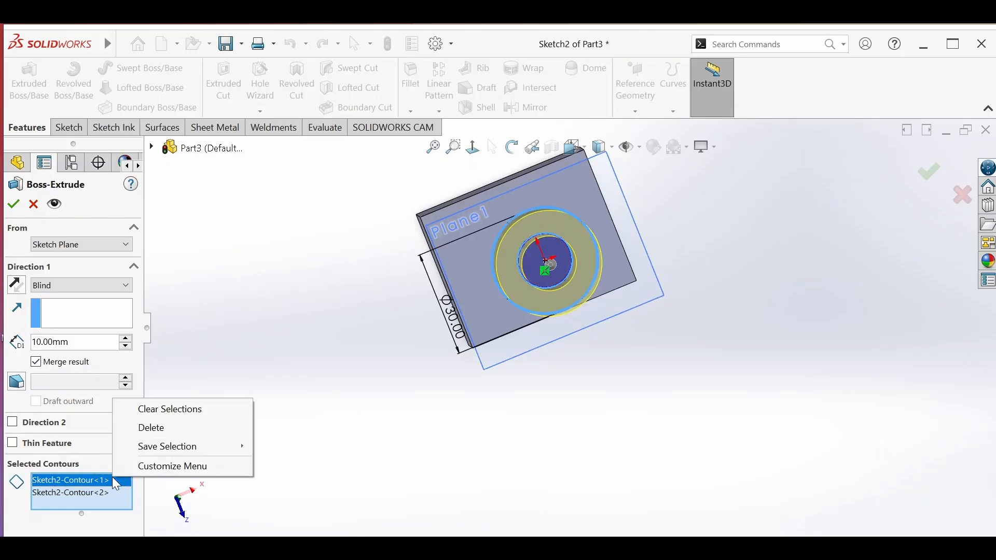
{"action": "left_click", "coordinate": [175, 409]}
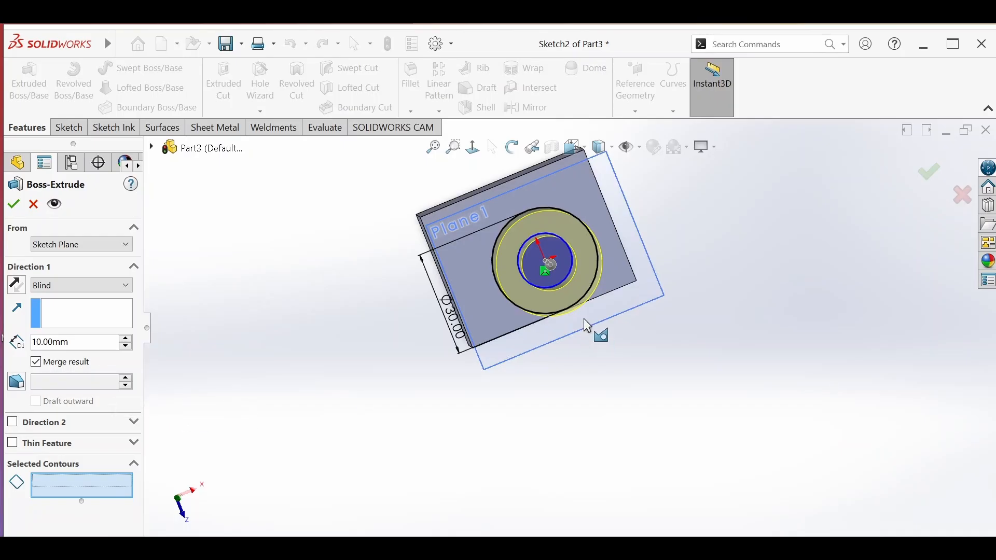
{"action": "left_click_drag", "start_coordinate": [552, 280], "coordinate": [564, 278]}
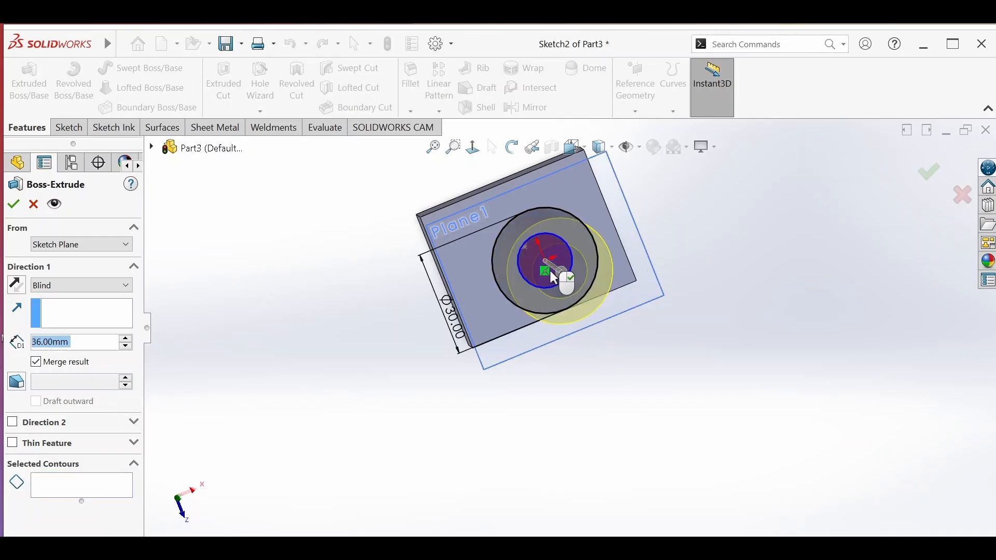
Step: Try the inner circle region and the ring between the circles as extrusion contours, removing each selection
{"action": "left_click", "coordinate": [551, 286]}
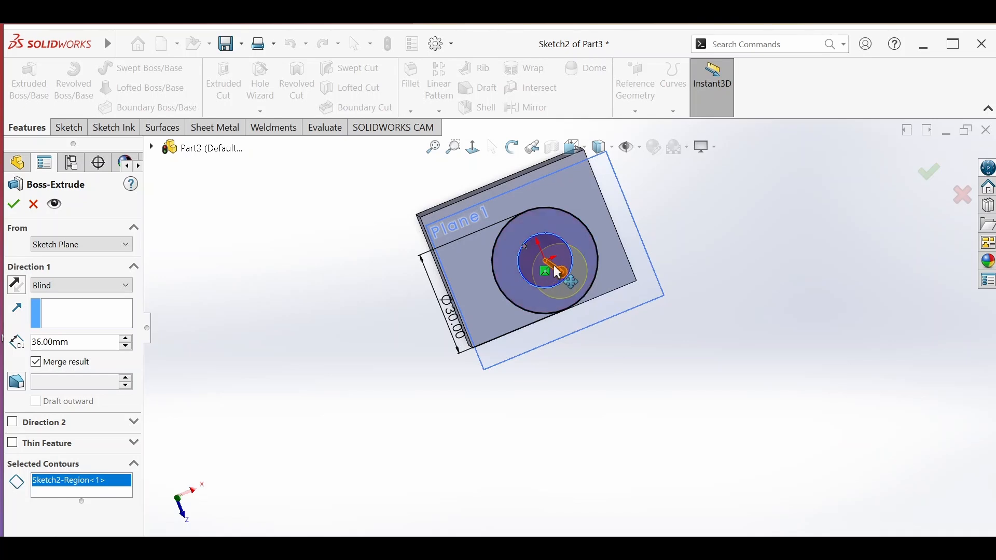
{"action": "right_click", "coordinate": [92, 478]}
{"action": "left_click", "coordinate": [127, 497]}
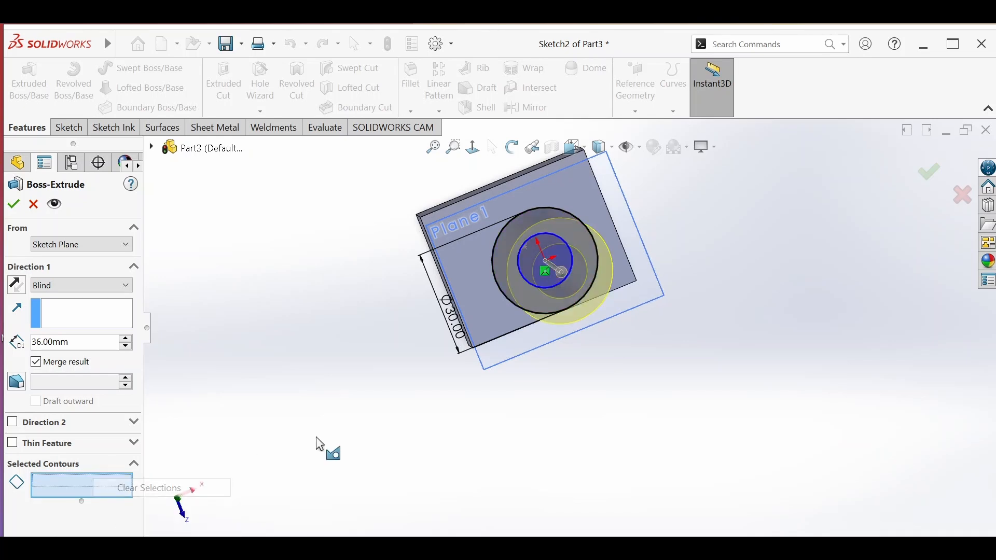
{"action": "left_click", "coordinate": [512, 285]}
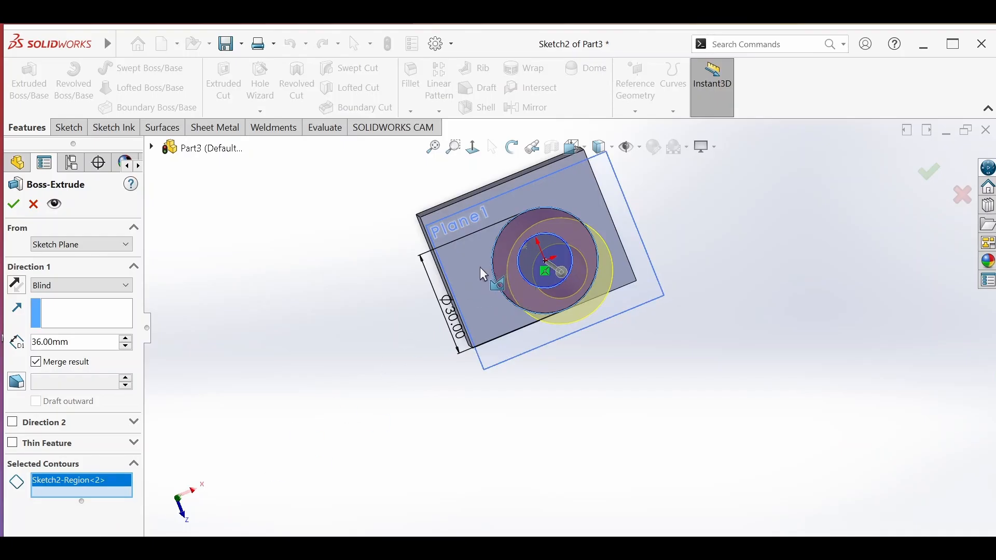
{"action": "right_click", "coordinate": [78, 486]}
{"action": "left_click", "coordinate": [114, 507]}
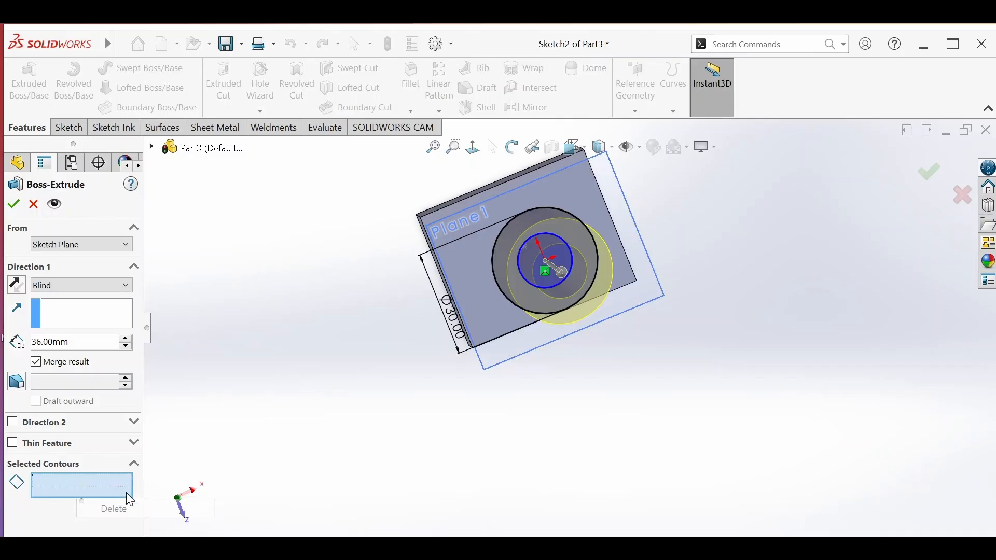
Step: Extrude the outer circle contour 36 mm, reversed toward the block
{"action": "left_click", "coordinate": [494, 280]}
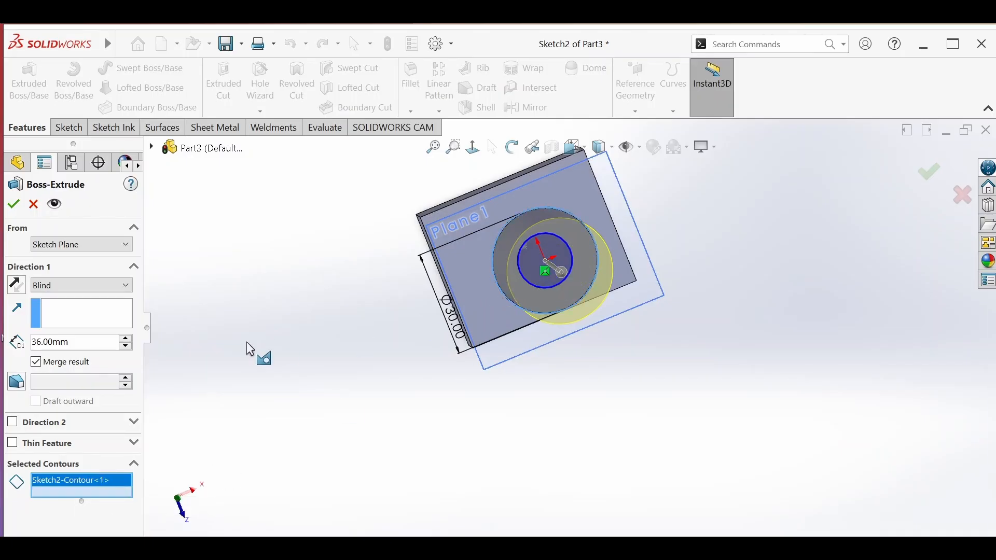
{"action": "left_click", "coordinate": [512, 147]}
{"action": "left_click_drag", "start_coordinate": [495, 214], "coordinate": [518, 178]}
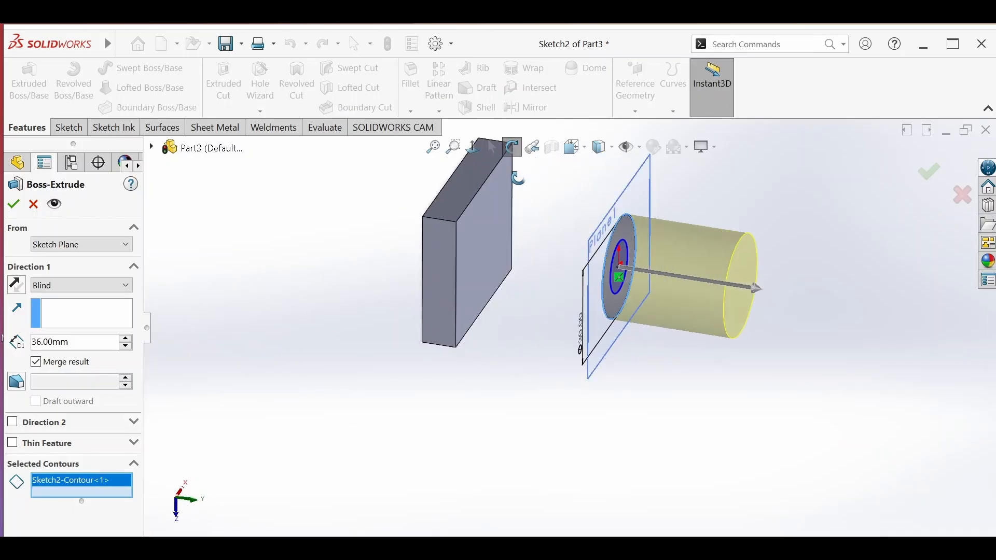
{"action": "left_click", "coordinate": [23, 288]}
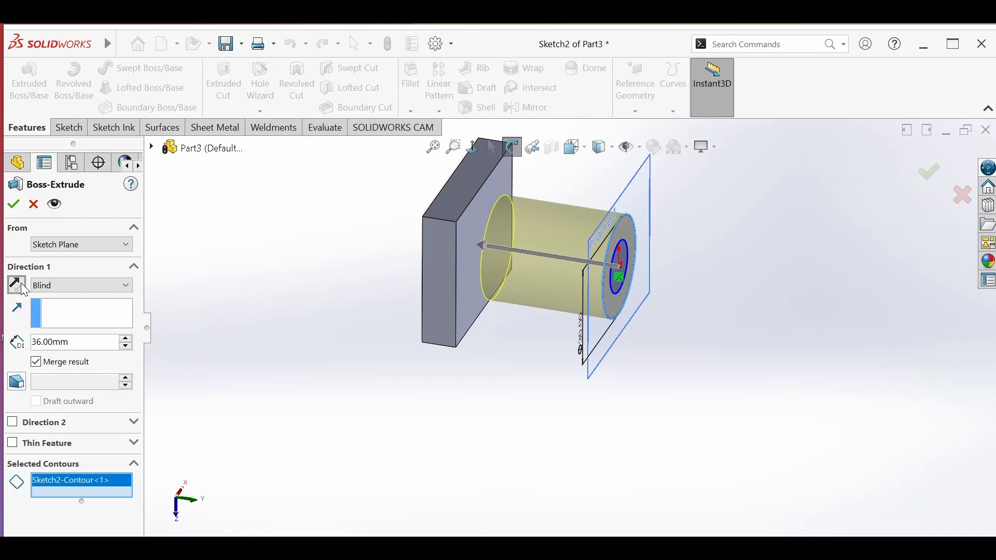
{"action": "left_click", "coordinate": [7, 209]}
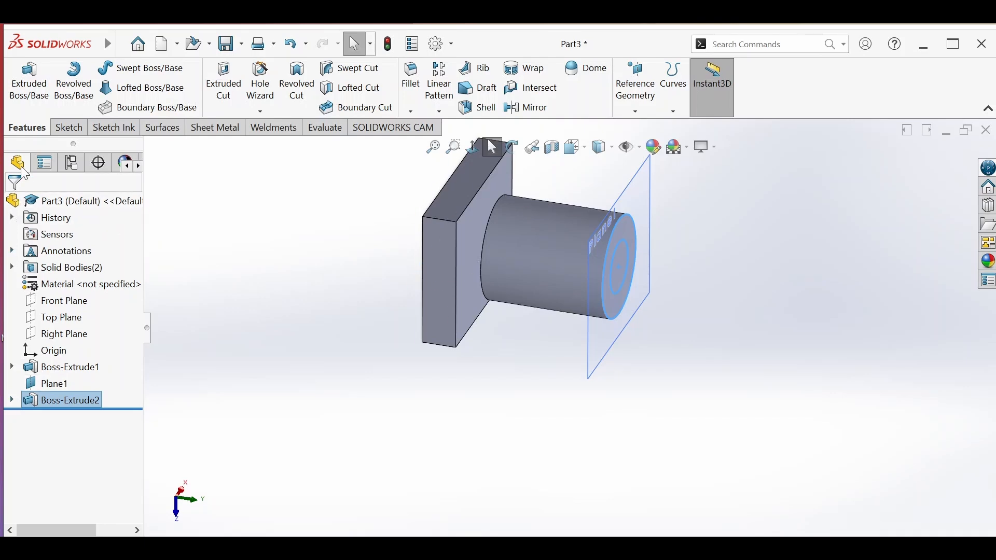
Step: Start an Extruded Cut that reuses Sketch2 from the Boss-Extrude2 feature
{"action": "left_click", "coordinate": [11, 400]}
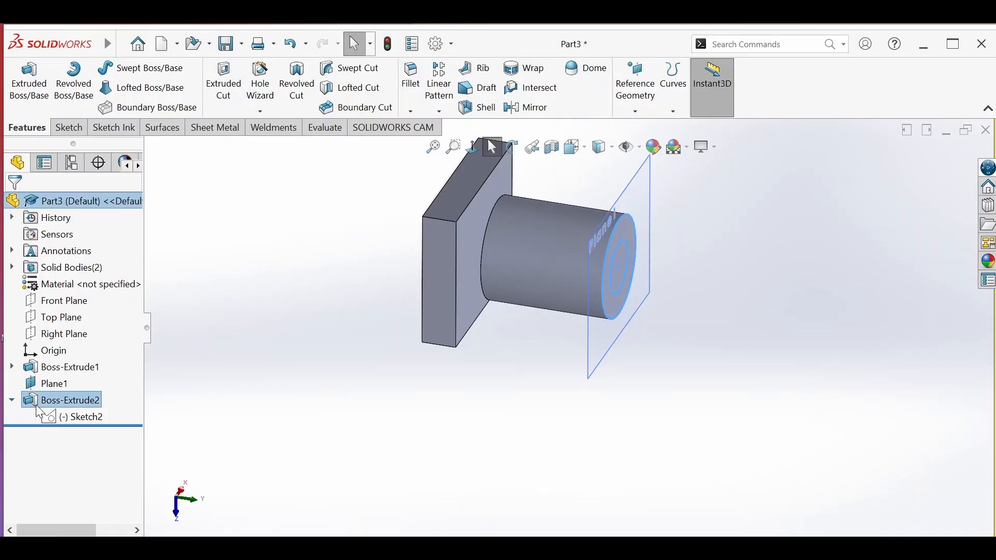
{"action": "left_click", "coordinate": [76, 420]}
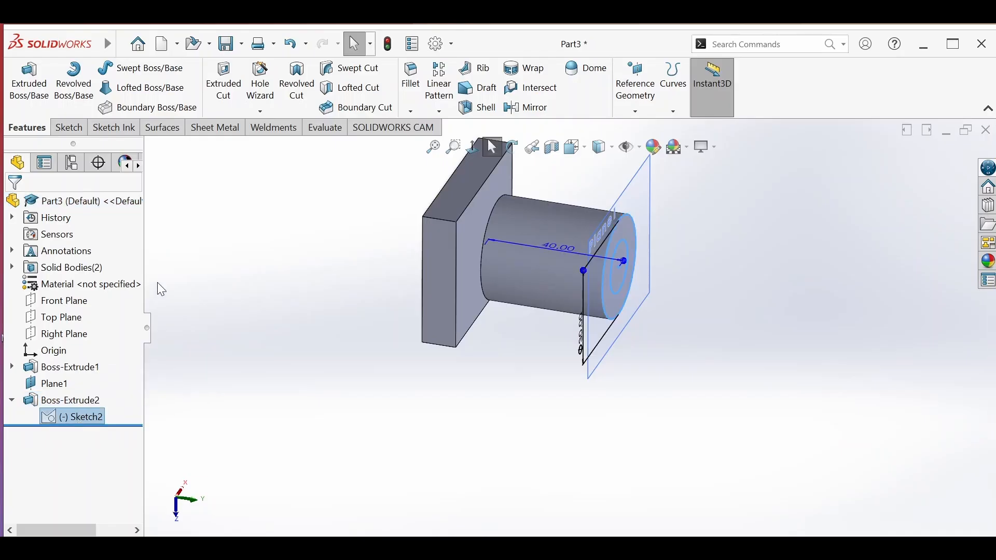
{"action": "left_click", "coordinate": [225, 89]}
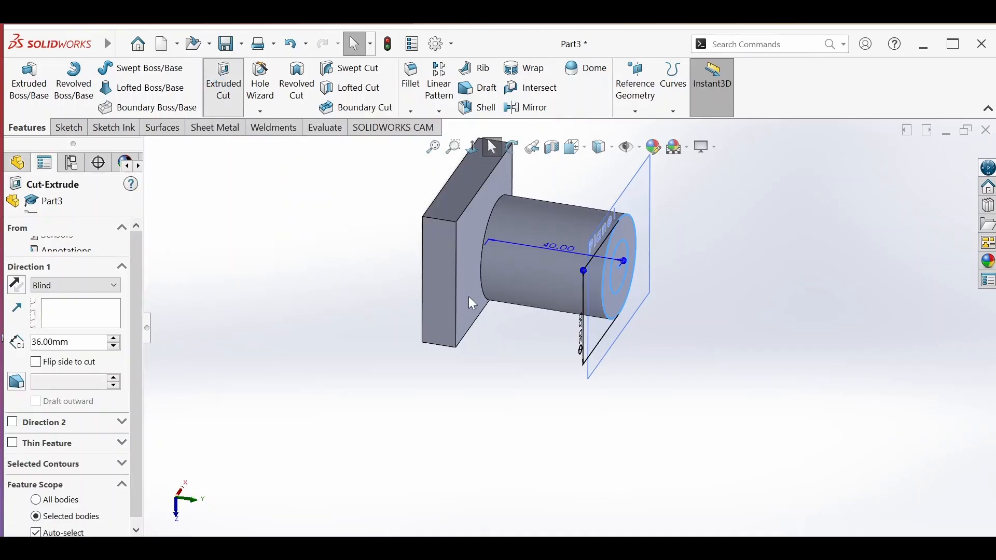
{"action": "left_click", "coordinate": [512, 147]}
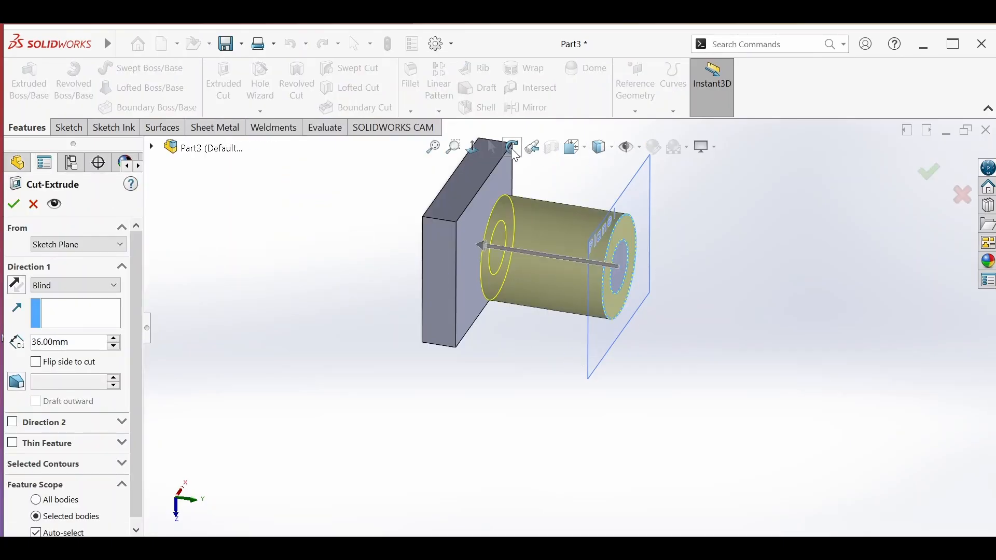
{"action": "left_click_drag", "start_coordinate": [539, 202], "coordinate": [413, 334]}
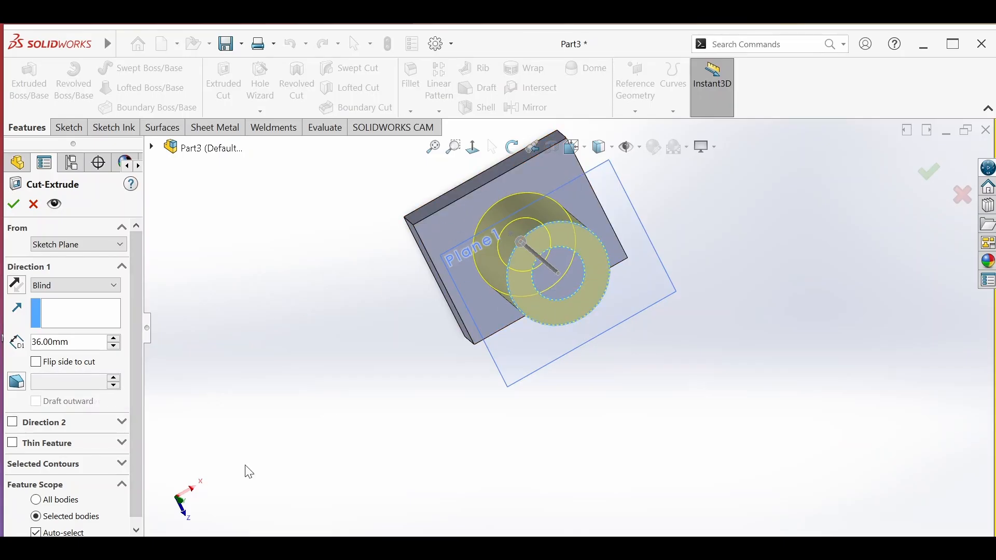
Step: Replace the whole-sketch selection in the cut's Selected Contours with the inner circle only
{"action": "left_click_drag", "start_coordinate": [136, 471], "coordinate": [134, 511]}
{"action": "left_click", "coordinate": [121, 457]}
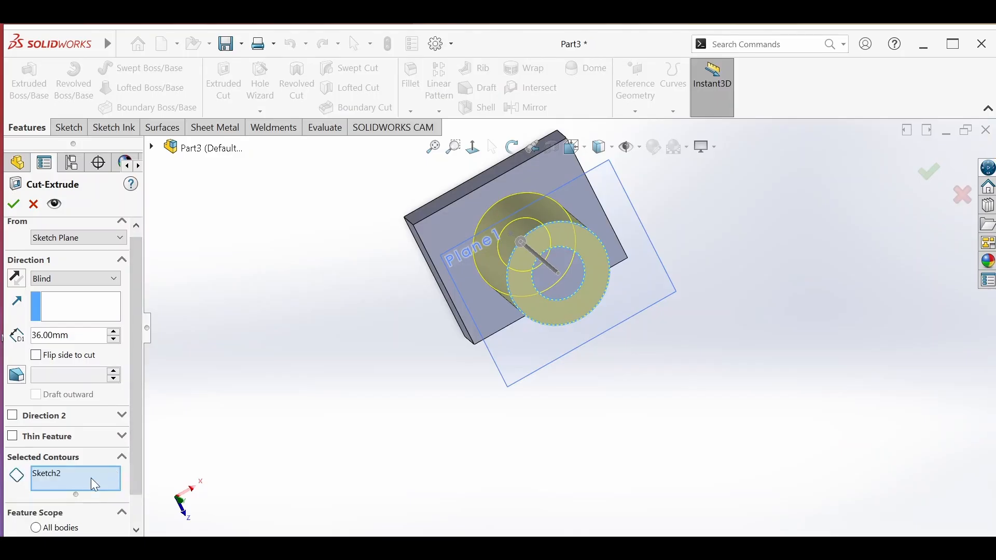
{"action": "right_click", "coordinate": [72, 474]}
{"action": "left_click", "coordinate": [111, 502]}
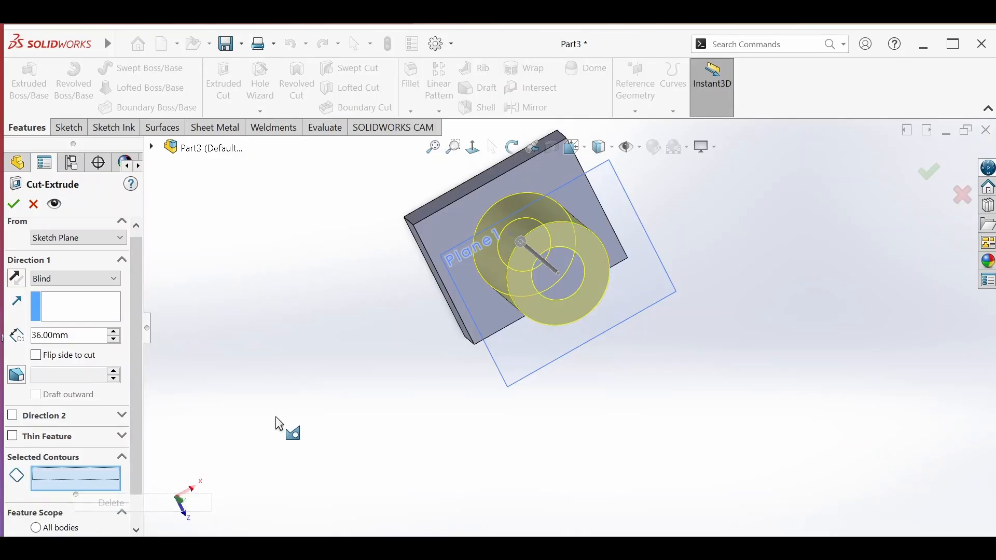
{"action": "left_click", "coordinate": [537, 294]}
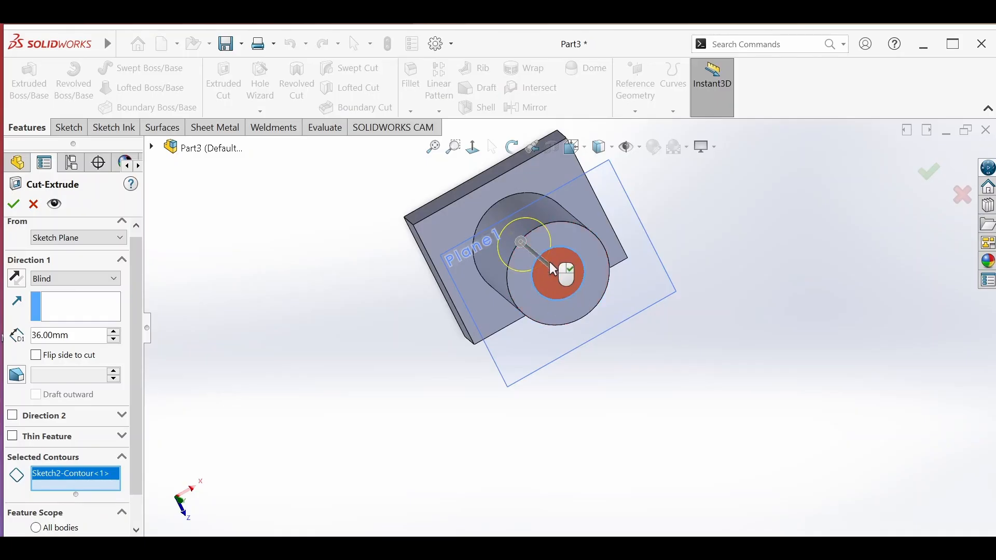
{"action": "left_click", "coordinate": [545, 270]}
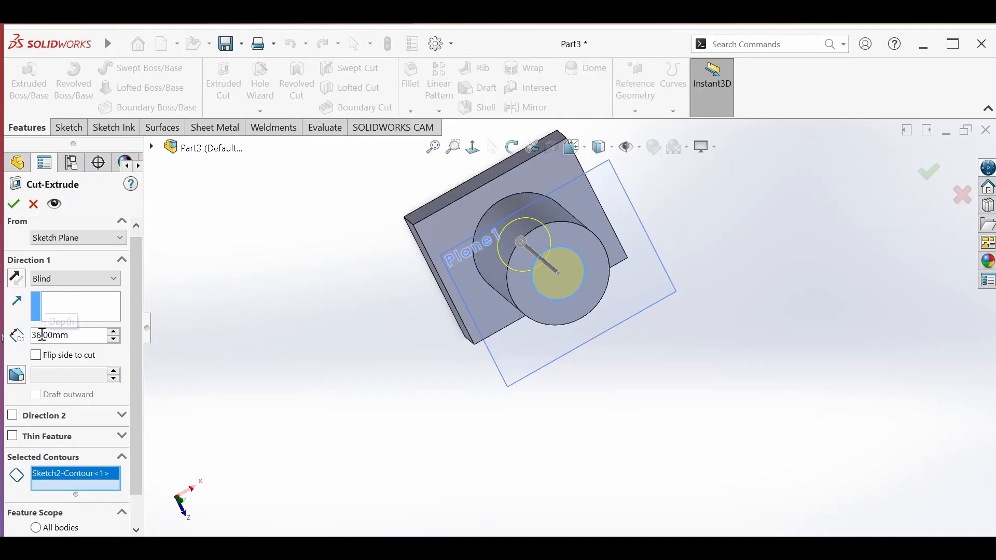
{"action": "left_click", "coordinate": [512, 154]}
{"action": "left_click_drag", "start_coordinate": [492, 196], "coordinate": [545, 178]}
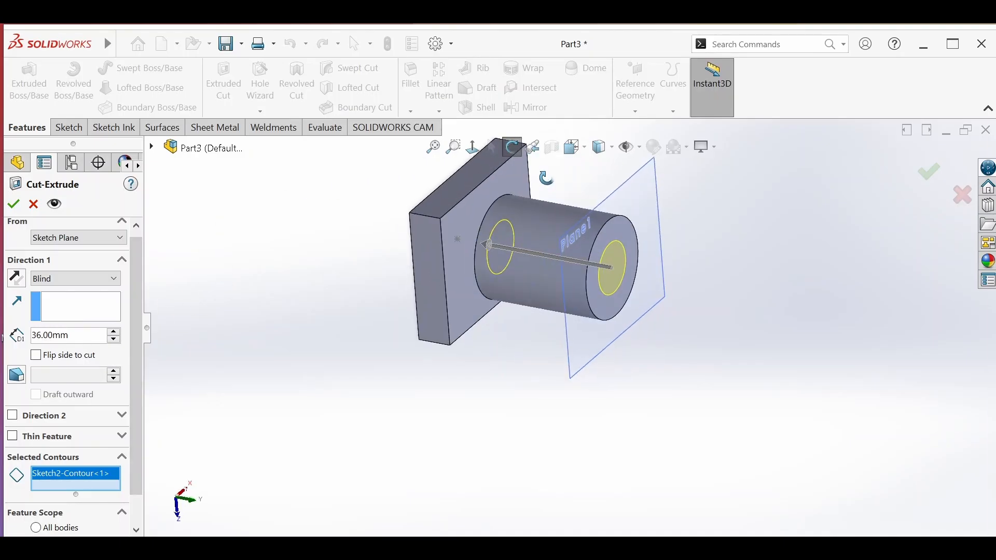
Step: Cut the inner circle contour to a blind depth of 56 mm with Flip side to cut enabled
{"action": "left_click", "coordinate": [114, 332]}
{"action": "left_click", "coordinate": [114, 332]}
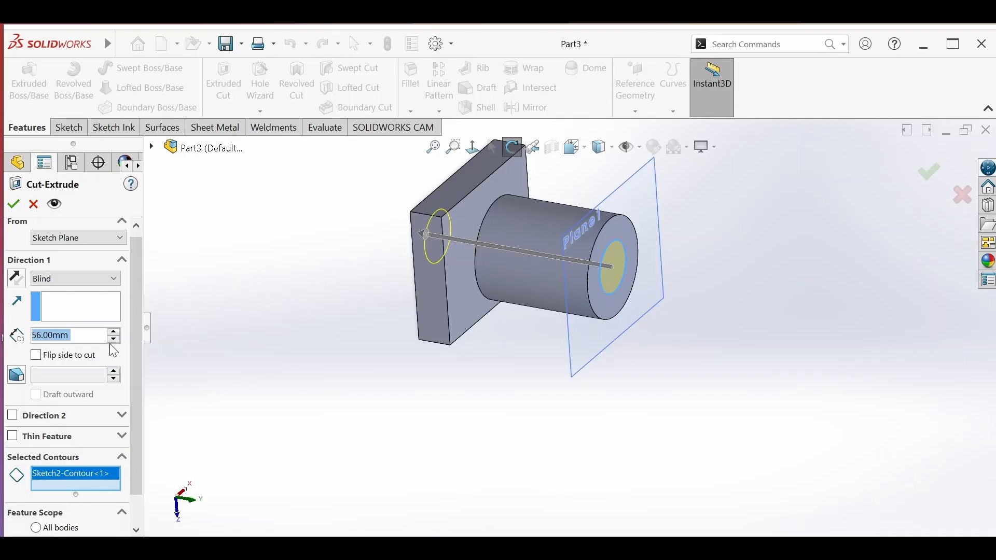
{"action": "left_click", "coordinate": [36, 355]}
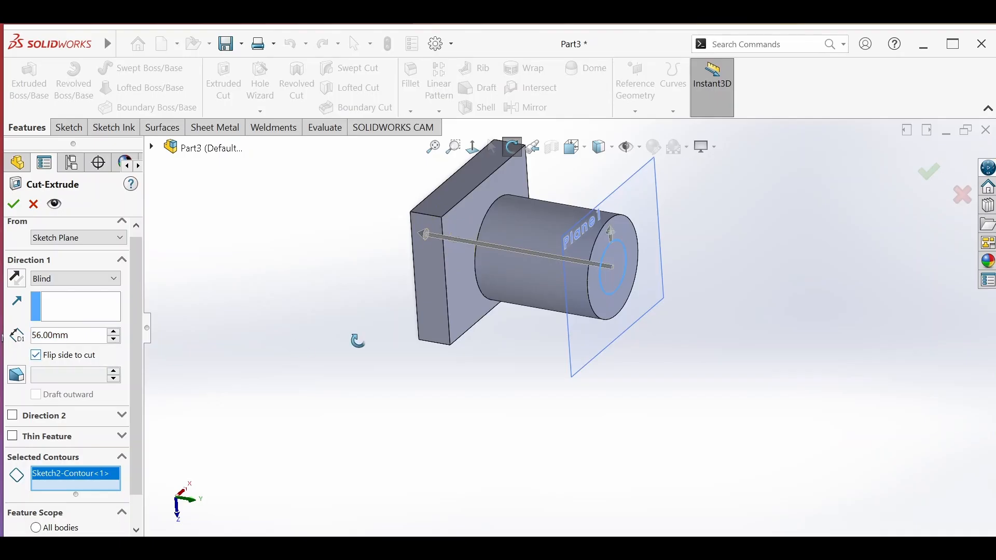
{"action": "left_click_drag", "start_coordinate": [517, 318], "coordinate": [462, 367]}
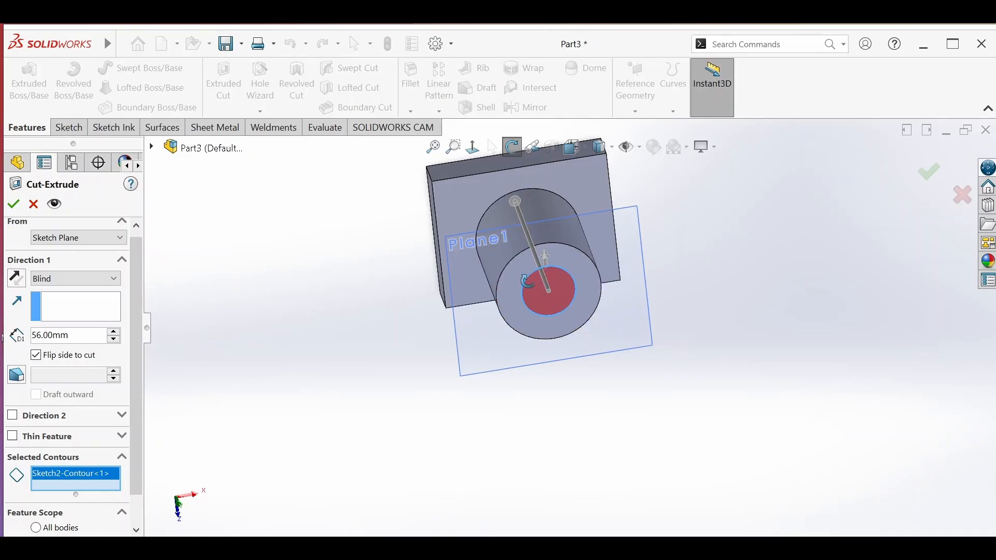
{"action": "left_click", "coordinate": [13, 206]}
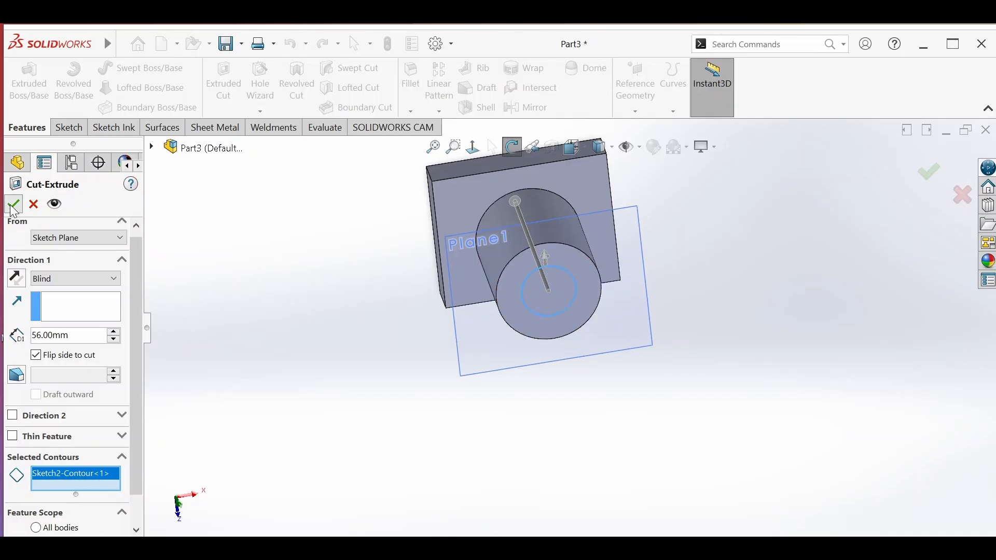
{"action": "left_click", "coordinate": [514, 150]}
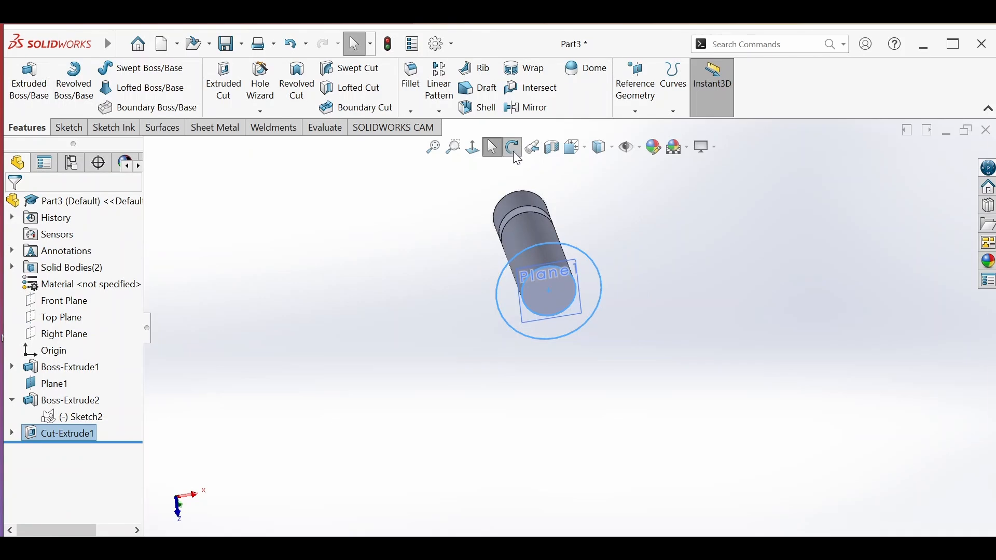
{"action": "mouse_move", "coordinate": [490, 239]}
{"action": "left_mouse_down"}
{"action": "mouse_move", "coordinate": [569, 266]}
{"action": "mouse_move", "coordinate": [572, 318]}
{"action": "mouse_move", "coordinate": [463, 285]}
{"action": "mouse_move", "coordinate": [486, 278]}
{"action": "left_mouse_up"}
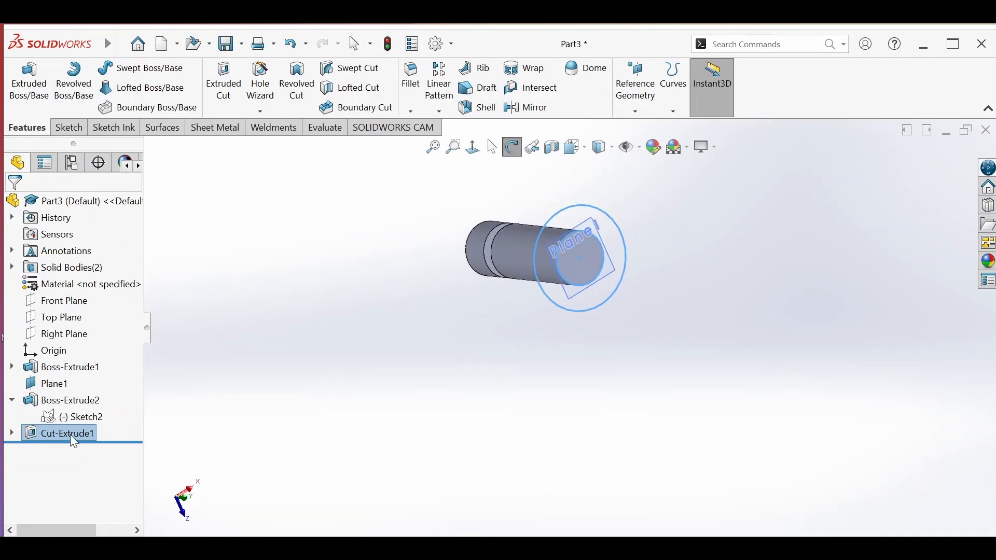
Step: Edit the Cut-Extrude1 feature and turn off Flip side to cut
{"action": "left_click", "coordinate": [12, 434]}
{"action": "left_click", "coordinate": [43, 432]}
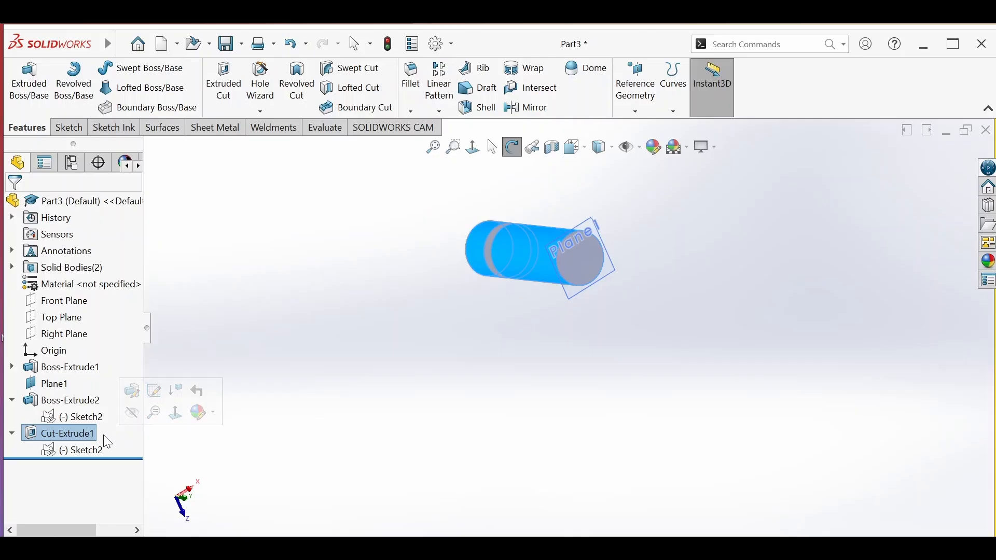
{"action": "left_click", "coordinate": [133, 398]}
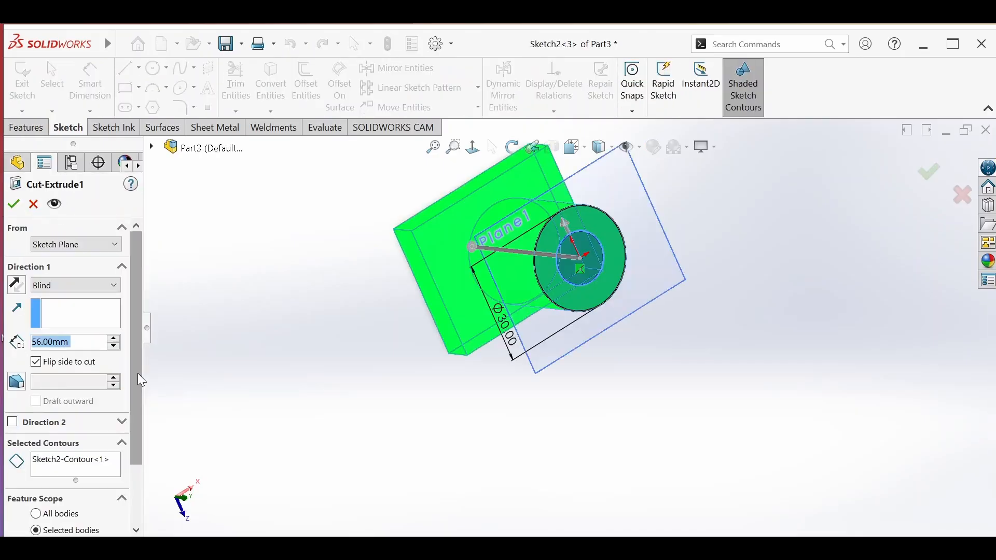
{"action": "left_click_drag", "start_coordinate": [138, 372], "coordinate": [136, 416]}
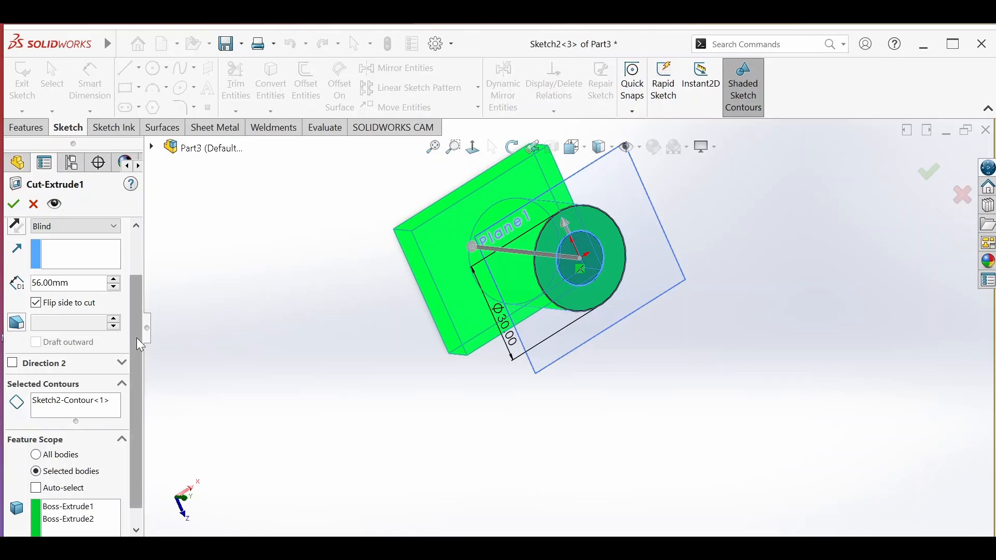
{"action": "left_click_drag", "start_coordinate": [135, 335], "coordinate": [143, 362]}
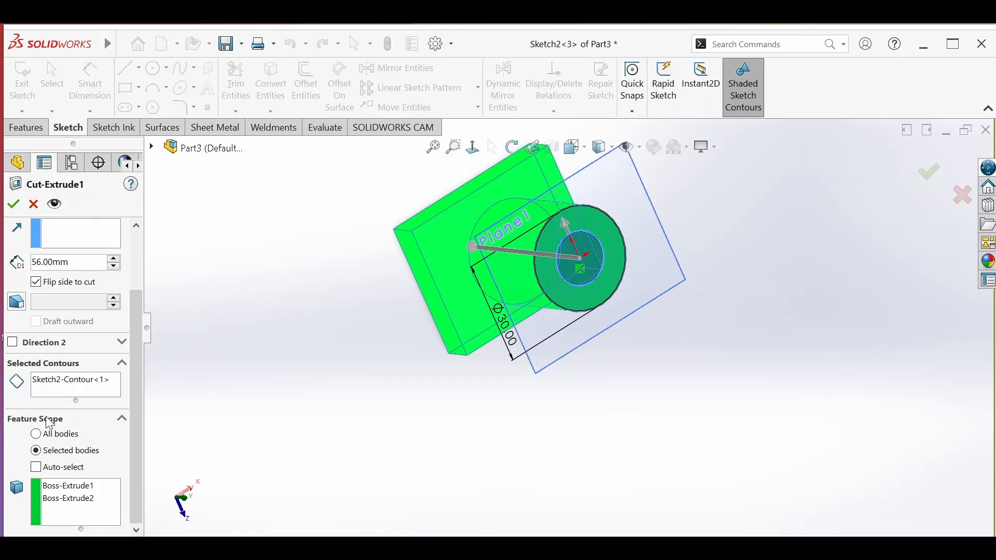
{"action": "left_click", "coordinate": [37, 283]}
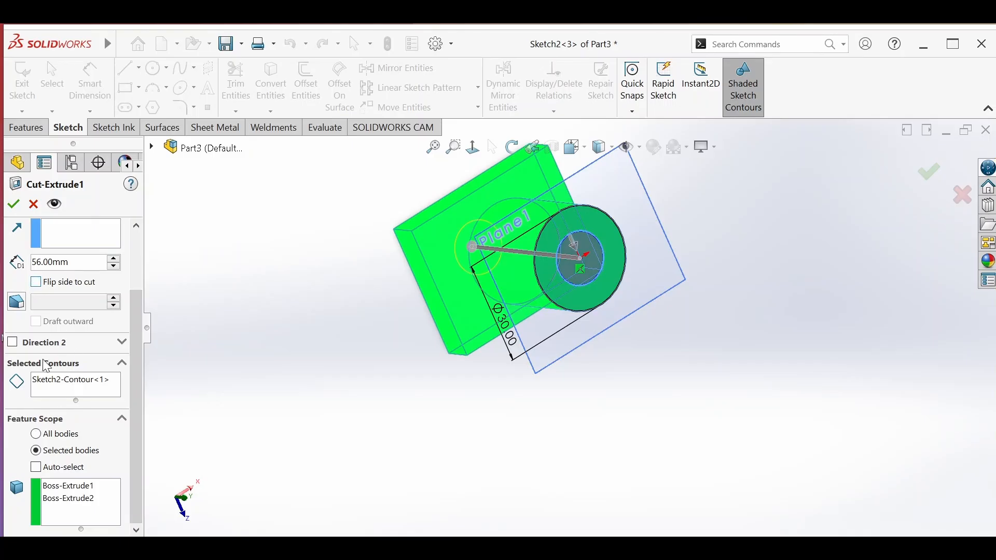
Step: Try the All bodies feature scope, then return the cut to Selected bodies with Auto-select off
{"action": "left_click", "coordinate": [36, 436]}
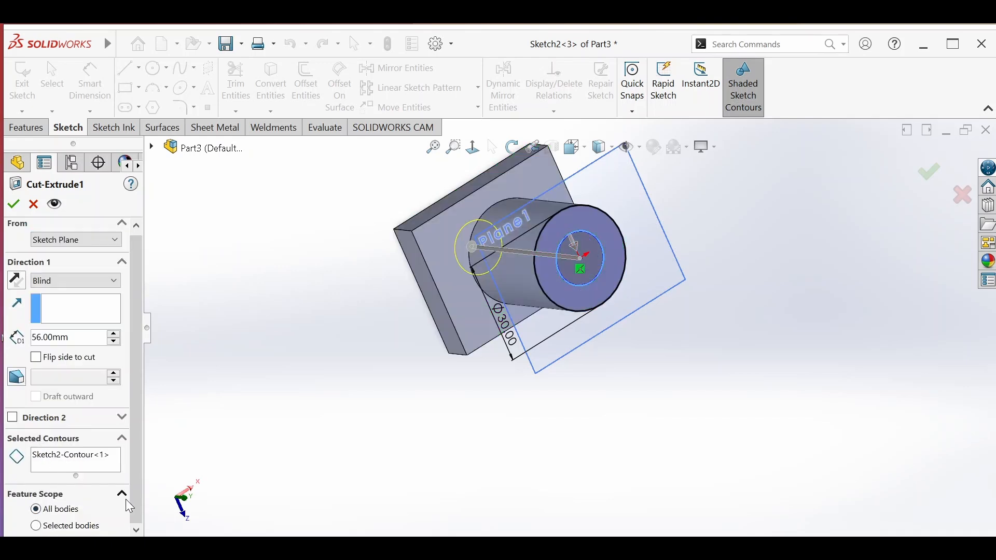
{"action": "left_click", "coordinate": [48, 526]}
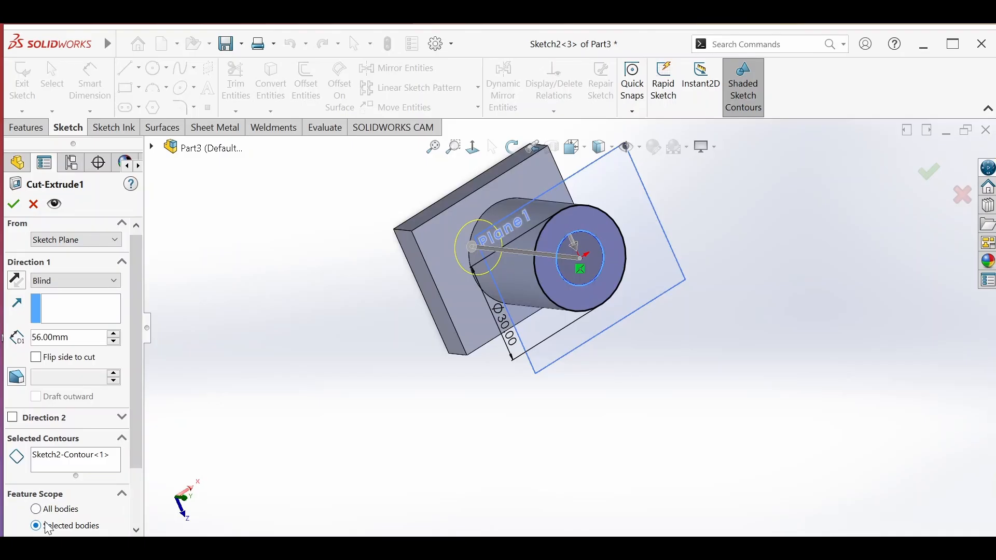
{"action": "left_click_drag", "start_coordinate": [135, 457], "coordinate": [130, 511]}
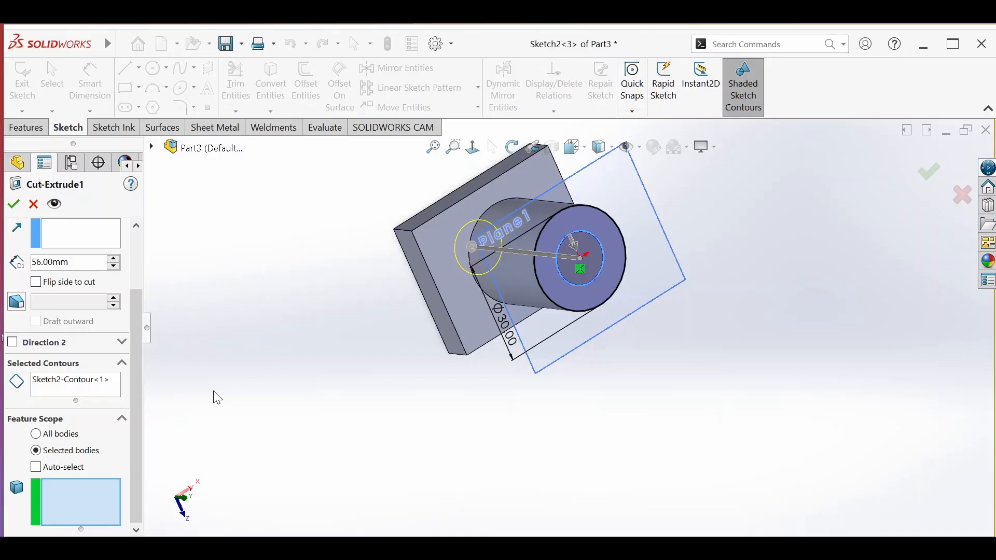
{"action": "left_click", "coordinate": [36, 467]}
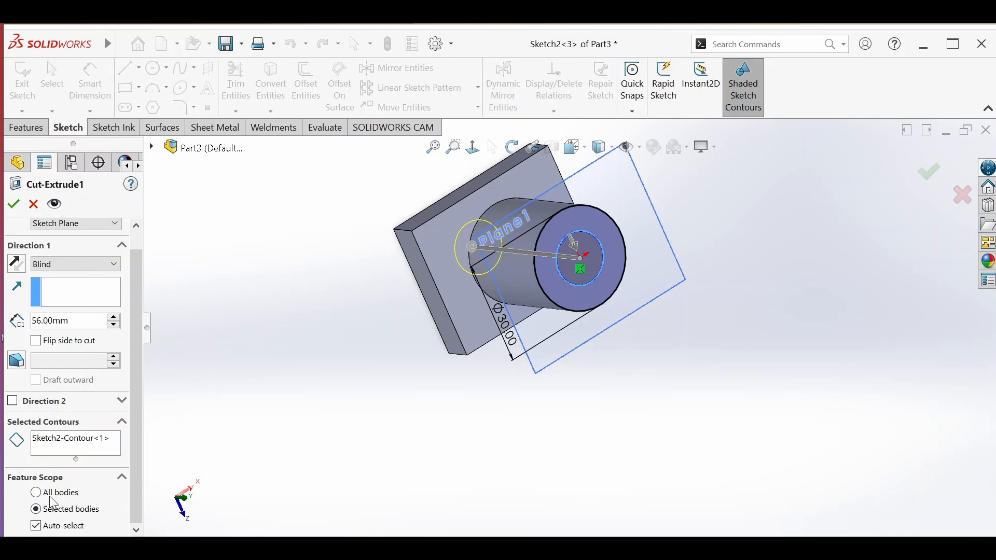
{"action": "left_click", "coordinate": [39, 525]}
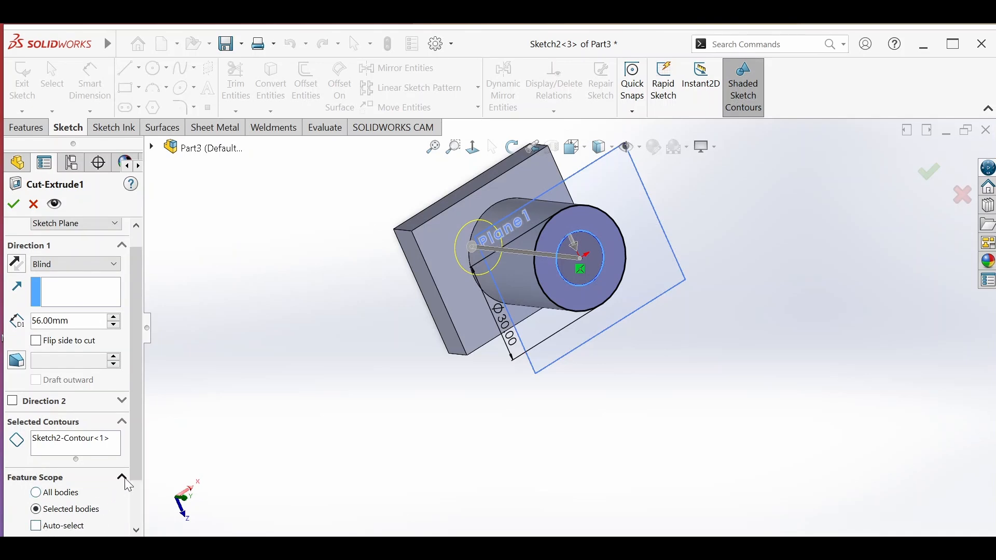
{"action": "left_click_drag", "start_coordinate": [133, 467], "coordinate": [136, 515]}
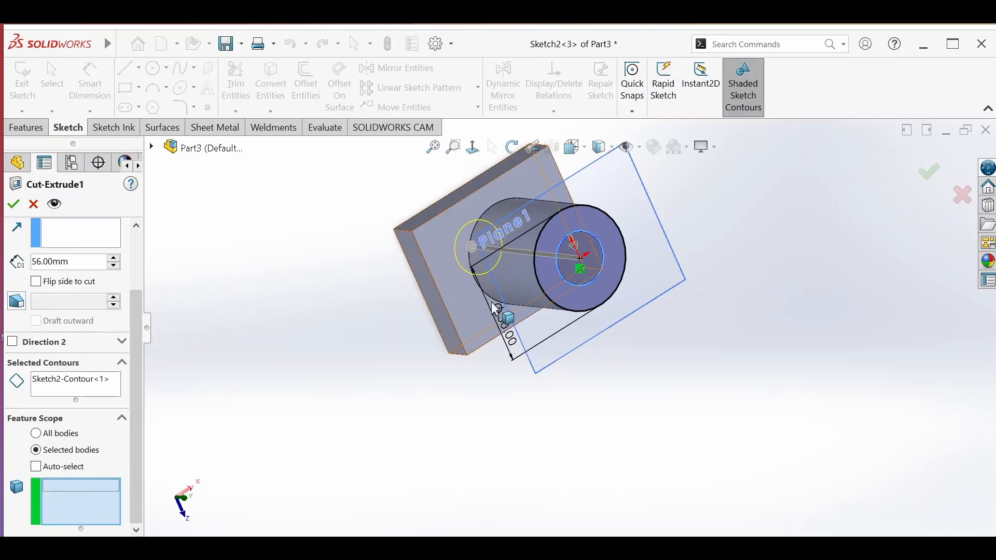
Step: Choose only the rectangular block as the body affected by the cut and accept the edited feature
{"action": "left_click", "coordinate": [452, 281]}
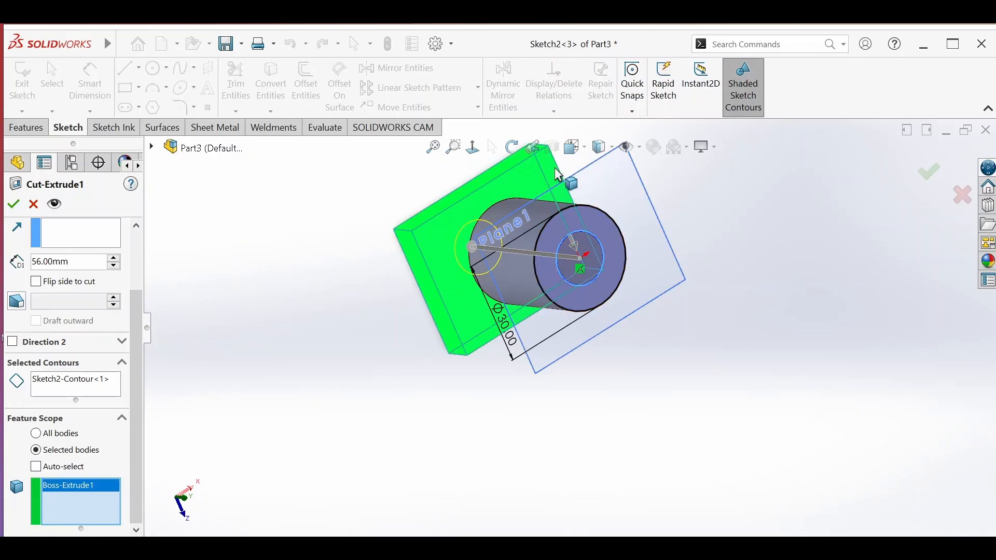
{"action": "left_click", "coordinate": [512, 148]}
{"action": "left_click_drag", "start_coordinate": [519, 194], "coordinate": [543, 239]}
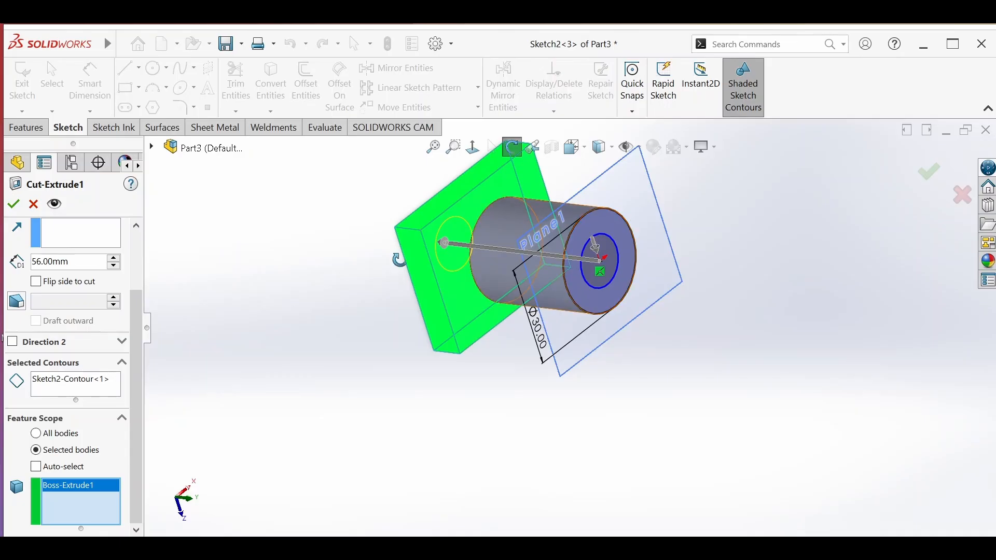
{"action": "left_click_drag", "start_coordinate": [573, 267], "coordinate": [254, 255]}
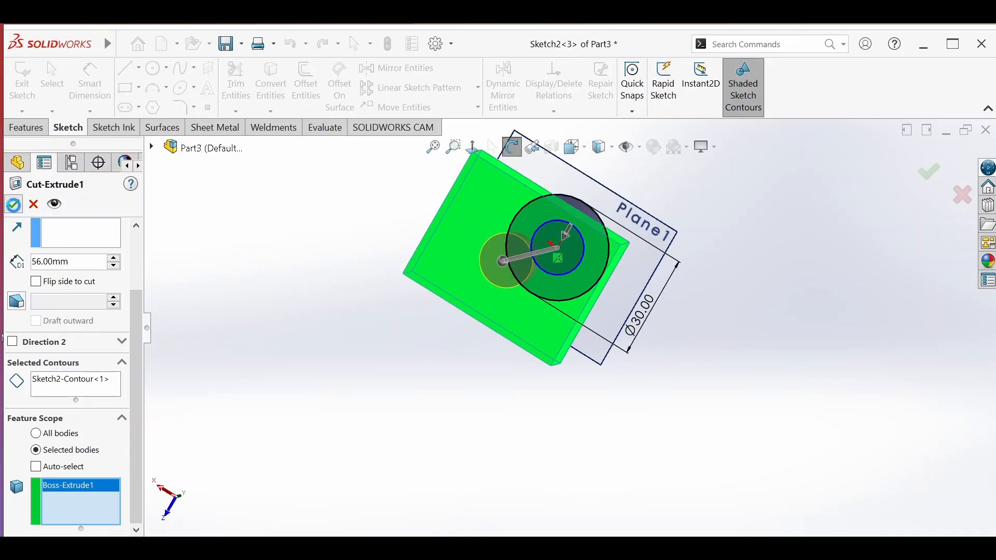
{"action": "left_click", "coordinate": [14, 205]}
{"action": "left_click", "coordinate": [513, 147]}
{"action": "left_click_drag", "start_coordinate": [516, 223], "coordinate": [424, 313]}
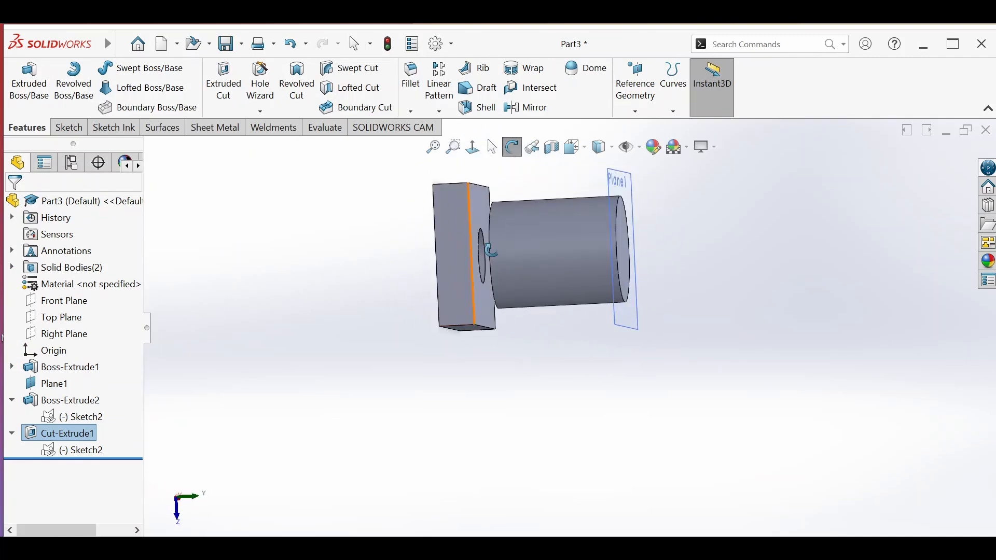
{"action": "left_click_drag", "start_coordinate": [583, 283], "coordinate": [551, 288]}
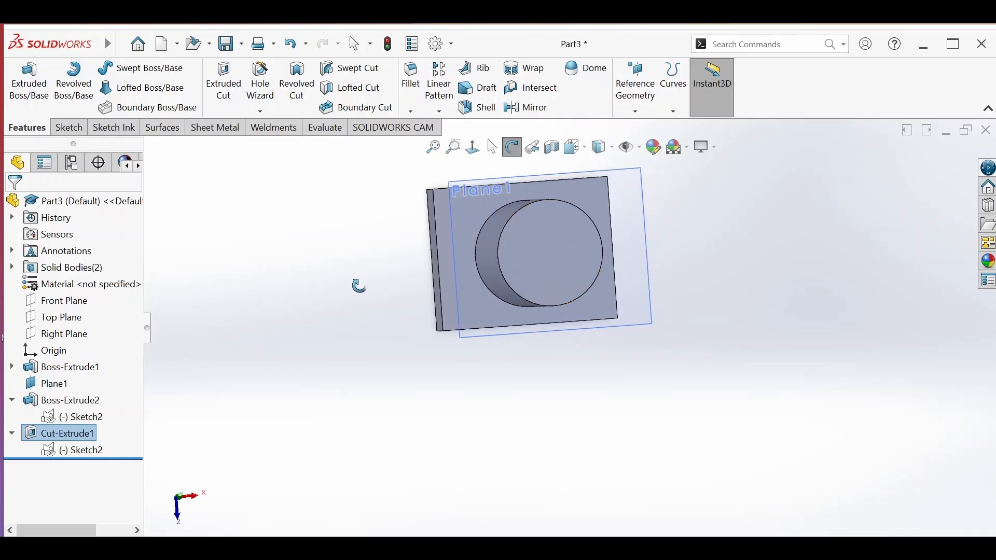
Step: Reopen Cut-Extrude1 to review its start condition options and settings, and cancel the edit
{"action": "left_click", "coordinate": [50, 432]}
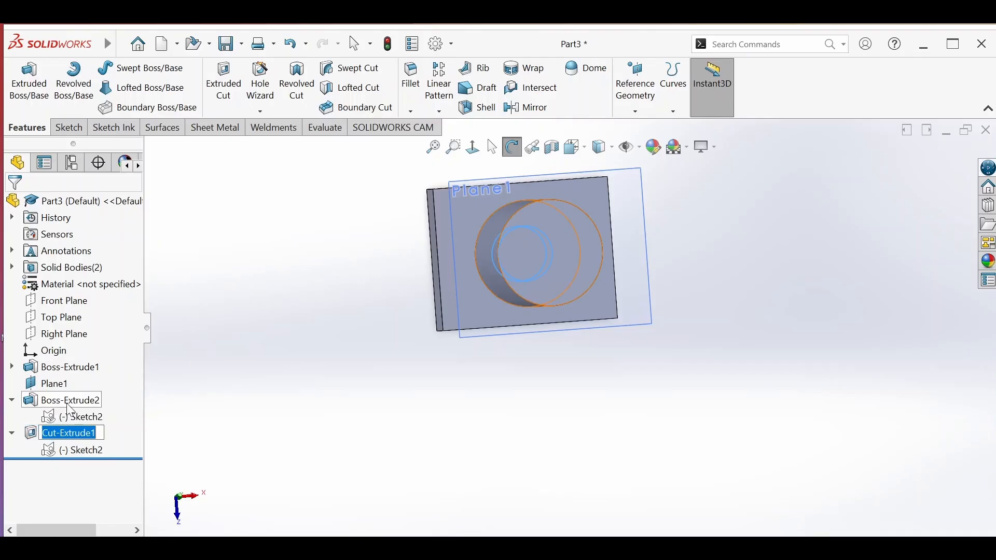
{"action": "left_click", "coordinate": [123, 434]}
{"action": "left_click", "coordinate": [139, 399]}
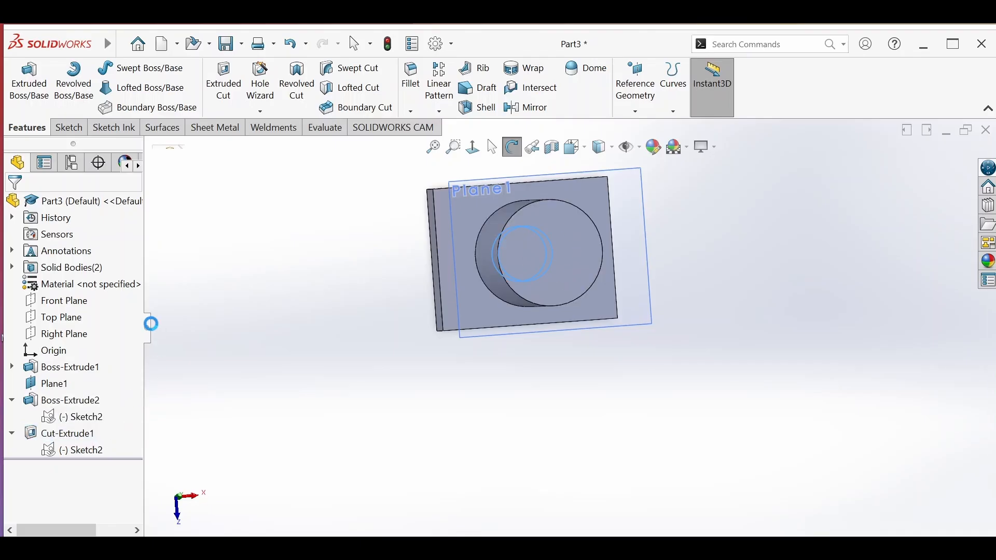
{"action": "mouse_move", "coordinate": [133, 319]}
{"action": "left_mouse_down"}
{"action": "mouse_move", "coordinate": [141, 388]}
{"action": "mouse_move", "coordinate": [139, 329]}
{"action": "left_mouse_up"}
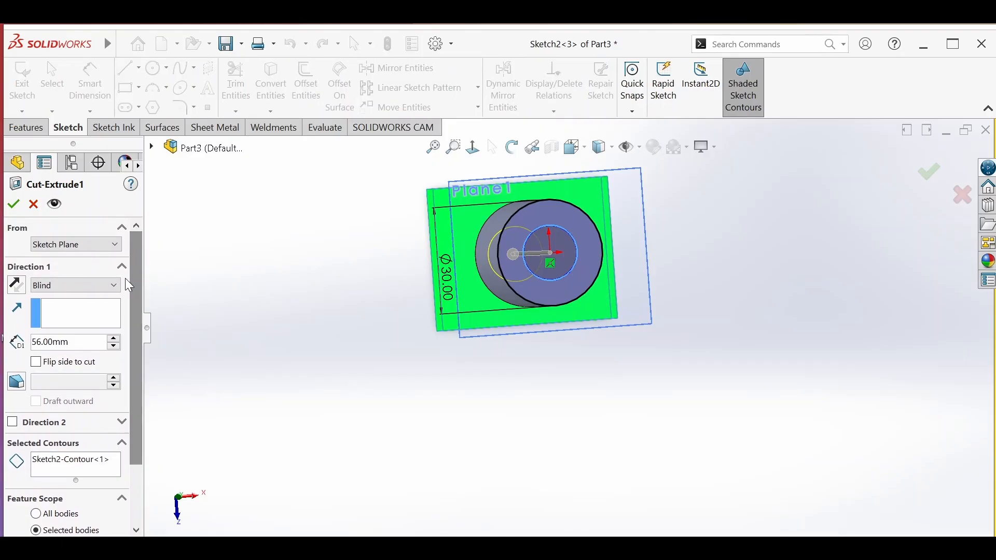
{"action": "left_click", "coordinate": [115, 246]}
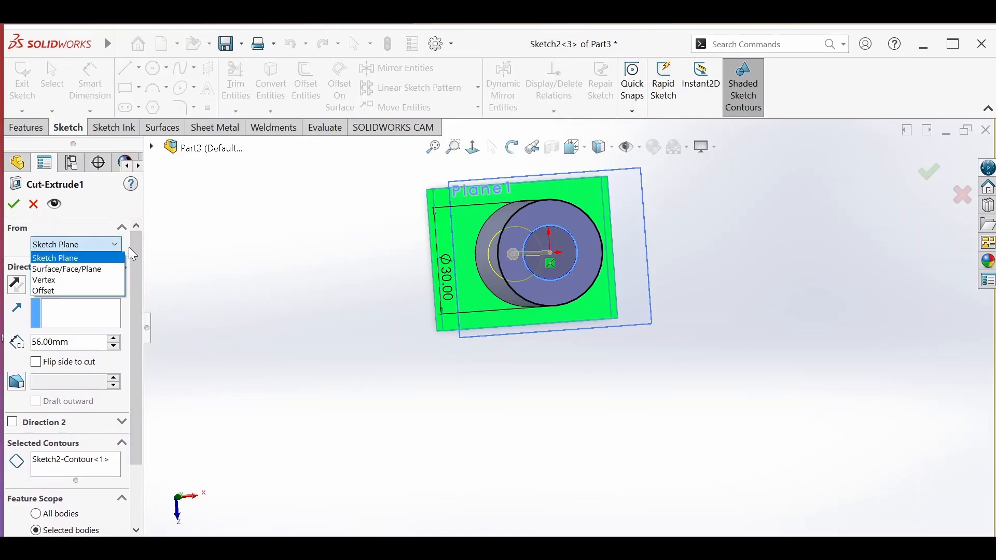
{"action": "left_click", "coordinate": [135, 257]}
{"action": "mouse_move", "coordinate": [136, 256]}
{"action": "left_mouse_down"}
{"action": "mouse_move", "coordinate": [139, 291]}
{"action": "mouse_move", "coordinate": [145, 266]}
{"action": "mouse_move", "coordinate": [143, 283]}
{"action": "mouse_move", "coordinate": [134, 267]}
{"action": "left_mouse_up"}
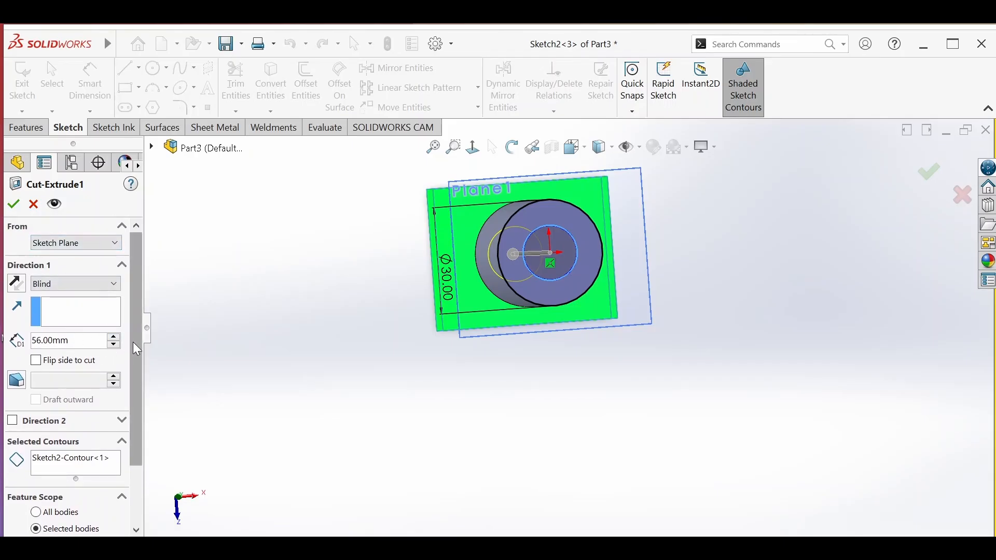
{"action": "mouse_move", "coordinate": [136, 349]}
{"action": "left_mouse_down"}
{"action": "mouse_move", "coordinate": [141, 381]}
{"action": "mouse_move", "coordinate": [137, 340]}
{"action": "left_mouse_up"}
{"action": "left_click", "coordinate": [35, 205]}
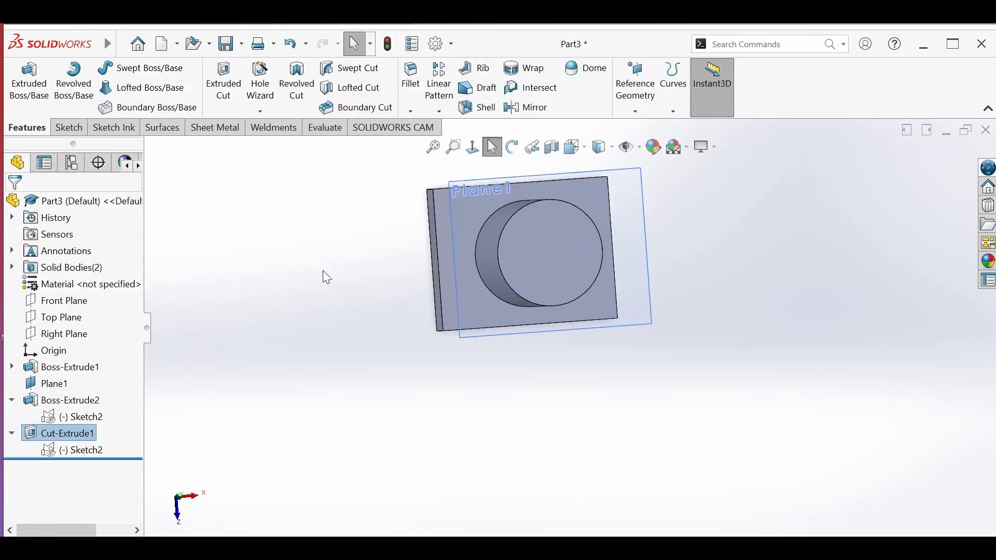
Step: Start a new sketch on the Top Plane
{"action": "left_click", "coordinate": [74, 83]}
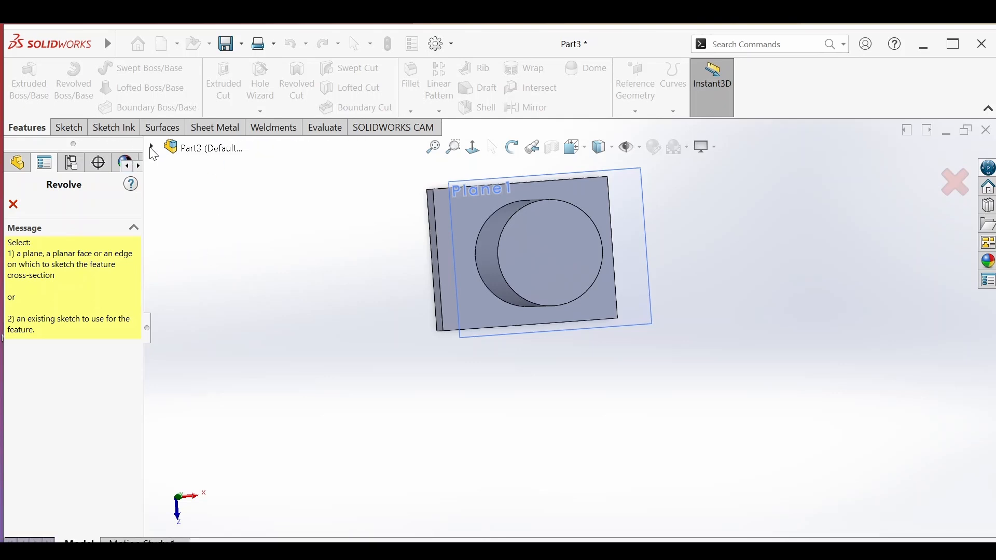
{"action": "left_click", "coordinate": [14, 205]}
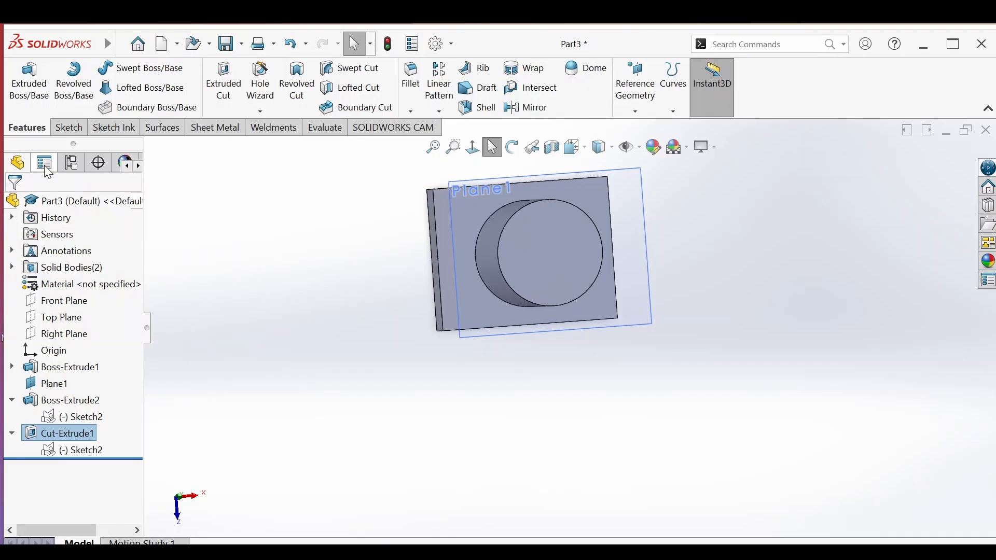
{"action": "left_click", "coordinate": [67, 128]}
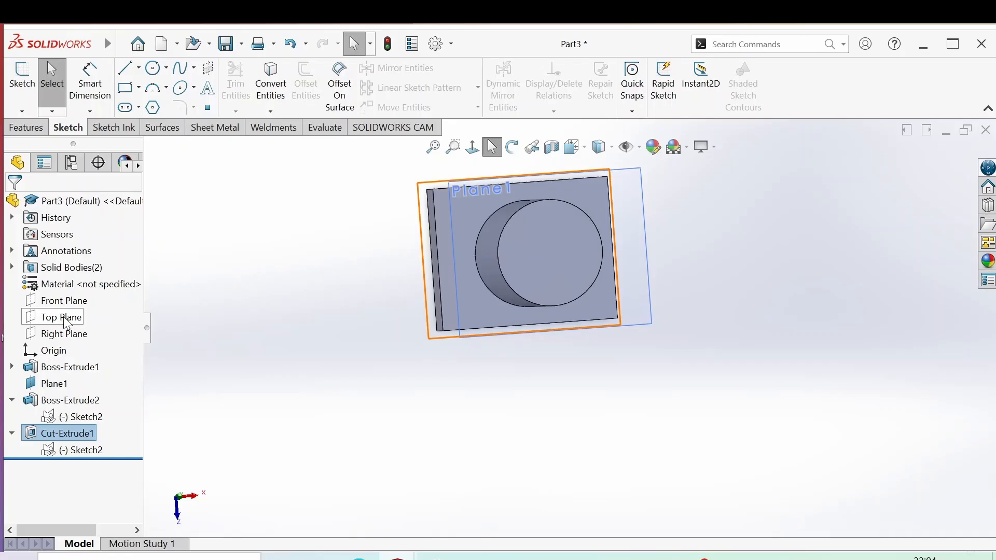
{"action": "left_click", "coordinate": [67, 320]}
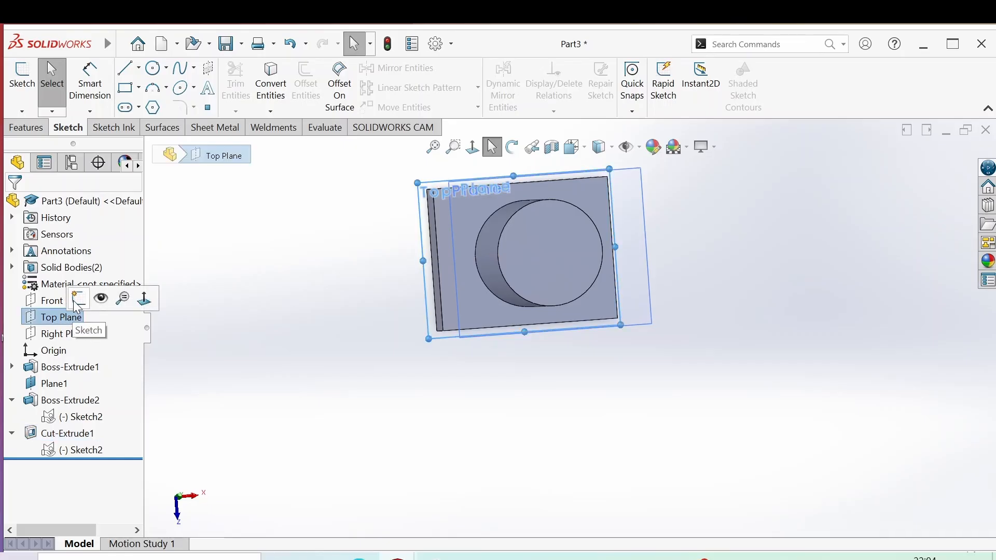
{"action": "left_click", "coordinate": [79, 299]}
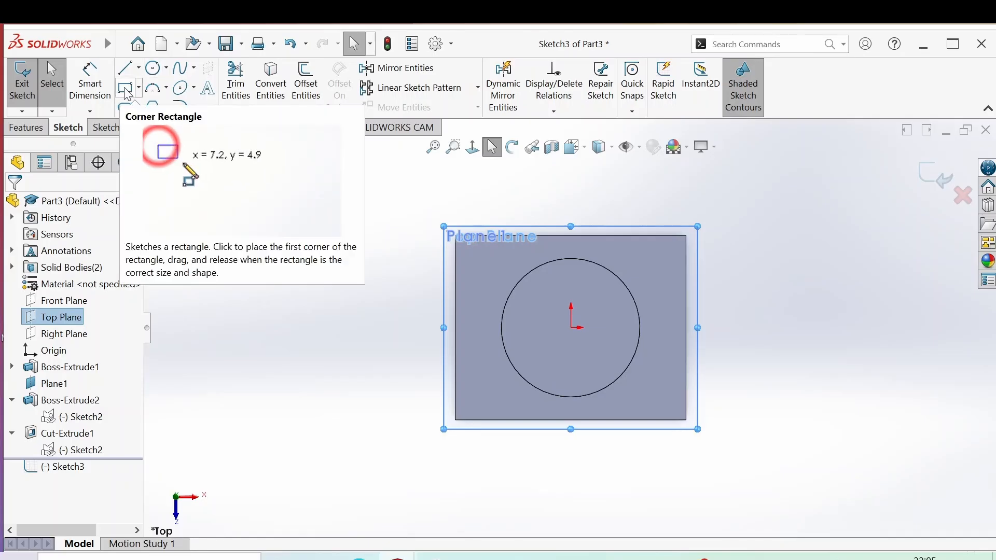
Step: Sketch a vertical centerline about 40 mm long in the empty area beside the rectangular block
{"action": "left_click", "coordinate": [138, 68]}
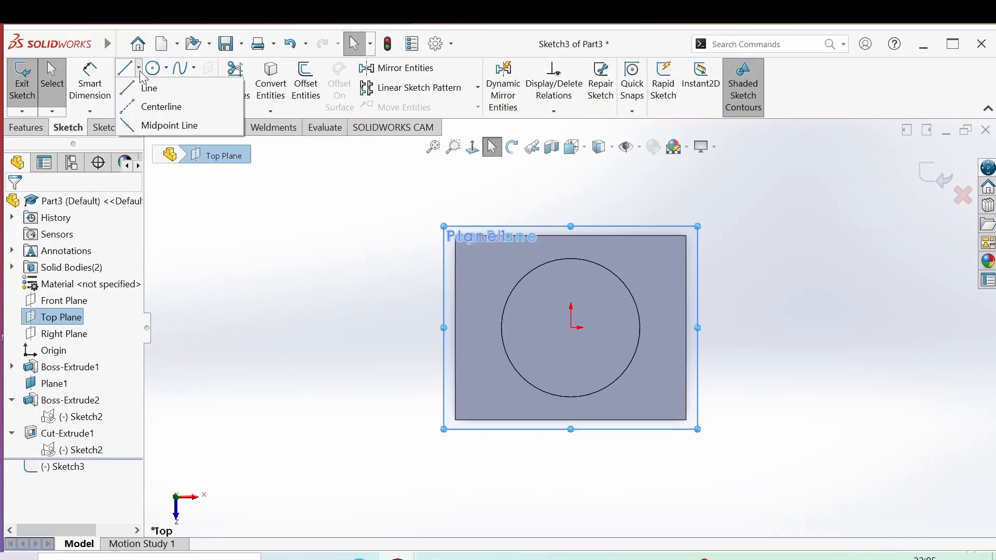
{"action": "left_click", "coordinate": [158, 104]}
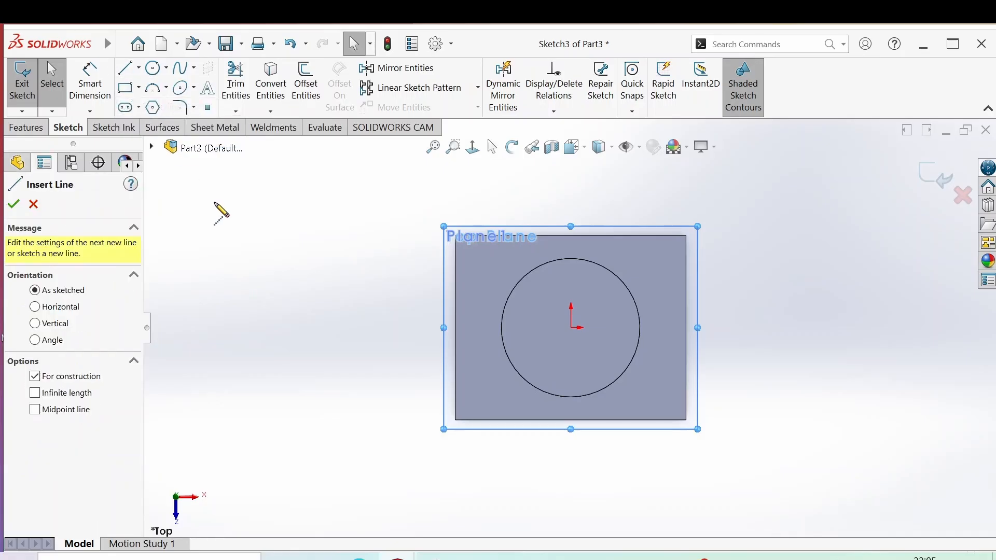
{"action": "left_click", "coordinate": [283, 240]}
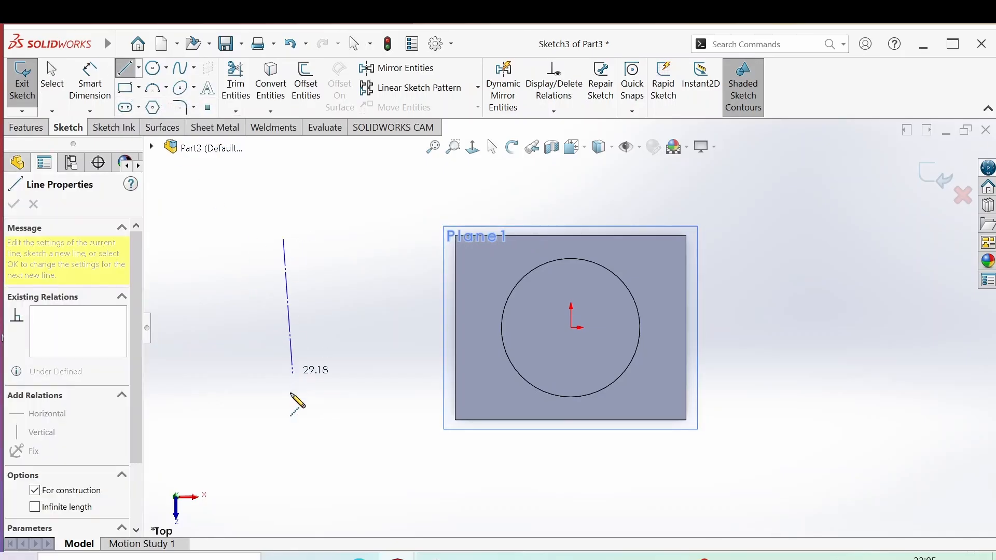
{"action": "left_click", "coordinate": [283, 427]}
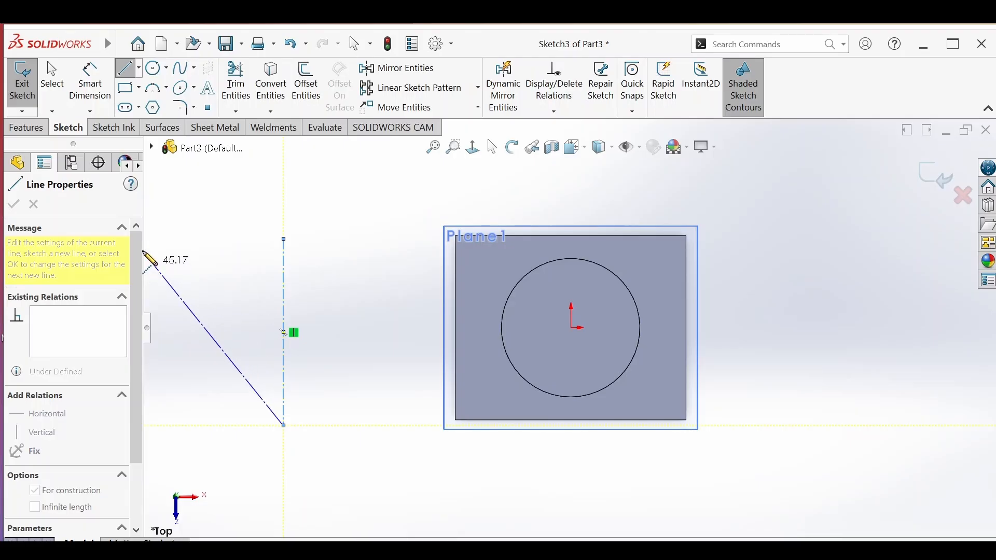
Step: Sketch a narrow corner rectangle about 3.7 by 40.5 mm between the centerline and the block, level with the centerline's ends
{"action": "left_click", "coordinate": [126, 94]}
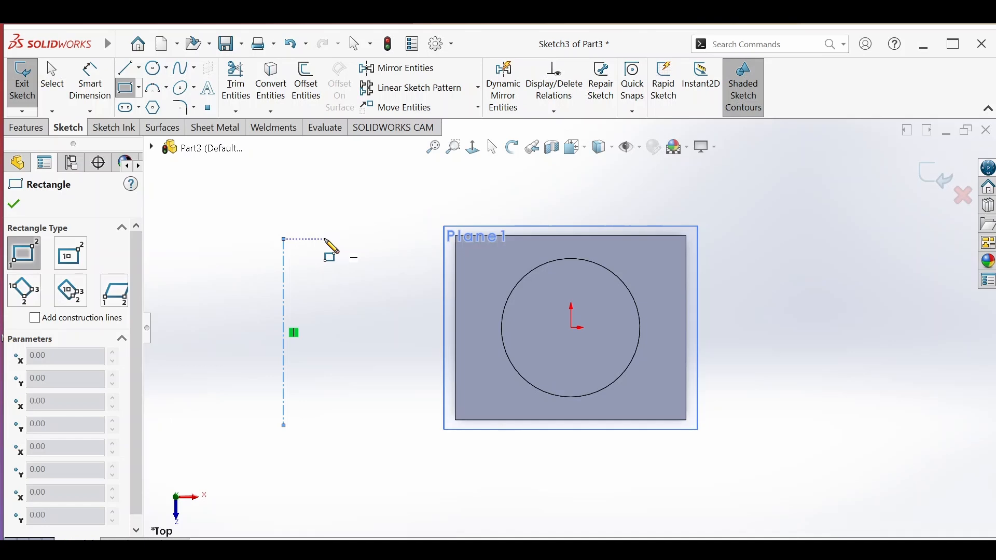
{"action": "left_click", "coordinate": [325, 239]}
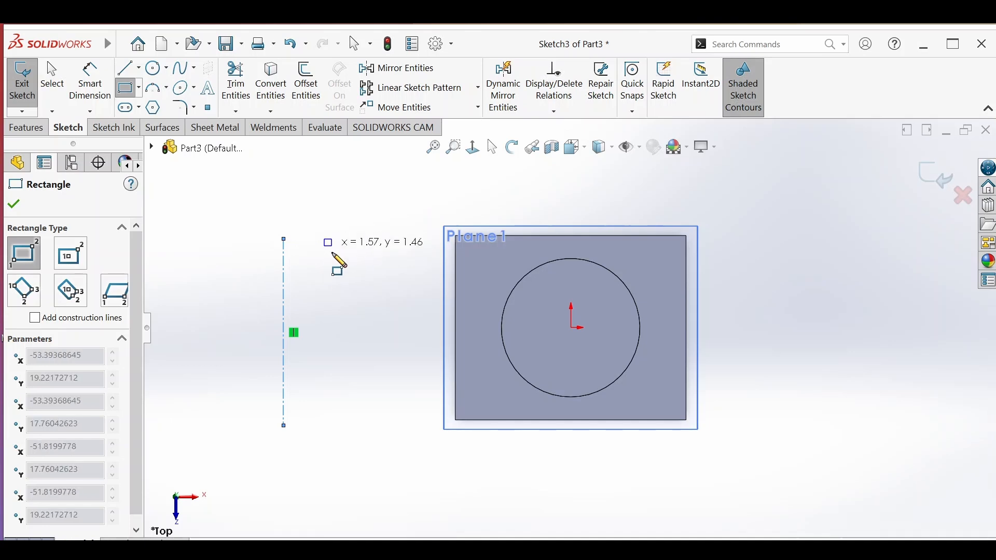
{"action": "left_click", "coordinate": [342, 426]}
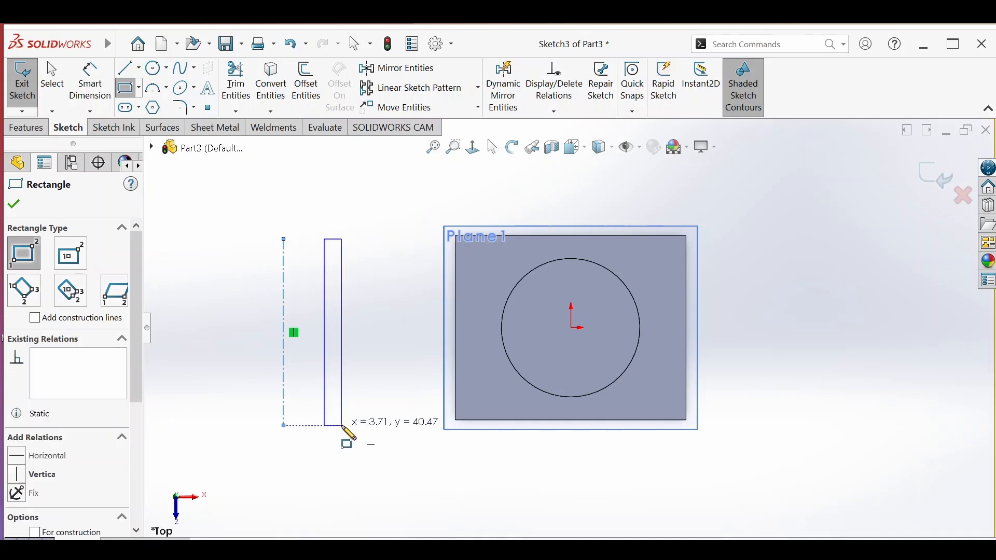
Step: Dimension the top edge of the narrow rectangle and set its width to 2 mm
{"action": "left_click", "coordinate": [100, 93]}
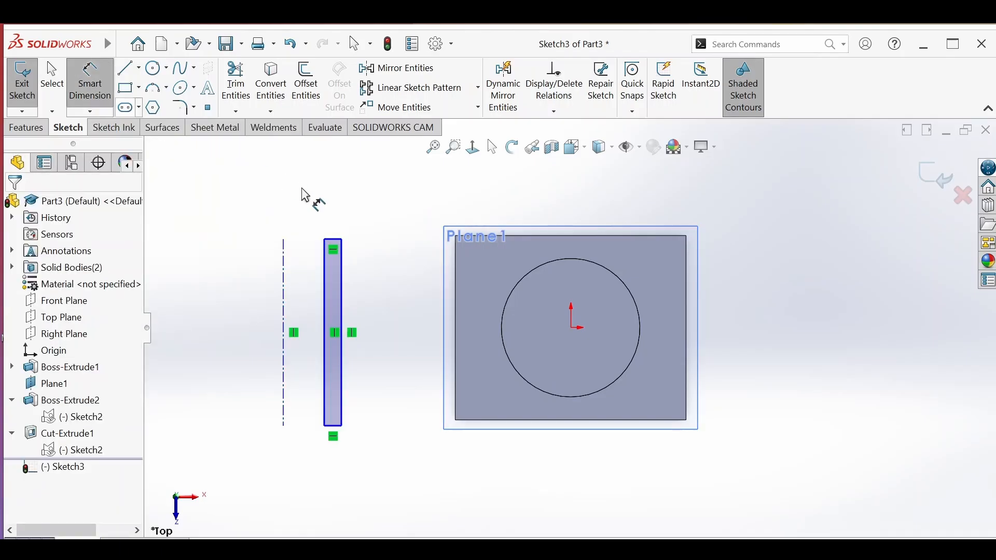
{"action": "left_click", "coordinate": [333, 240]}
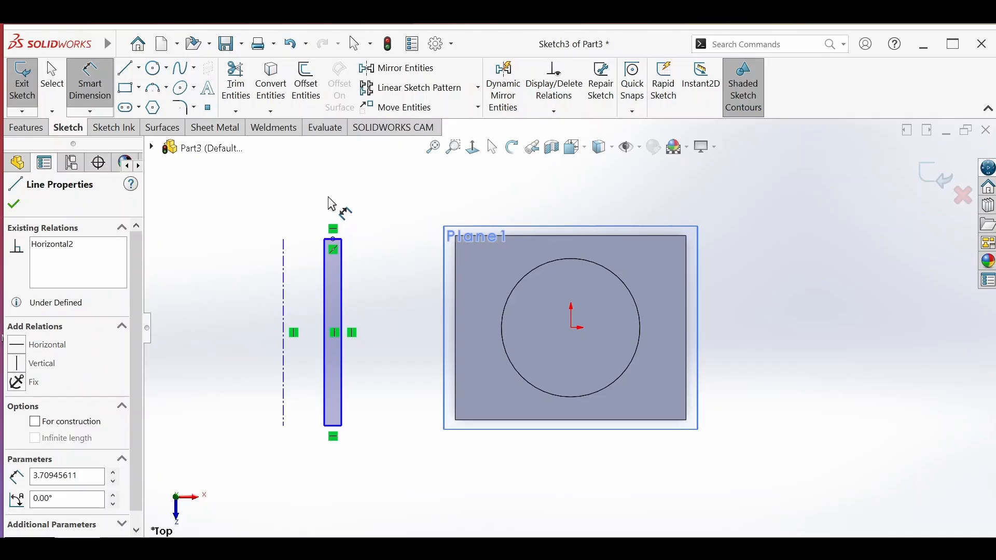
{"action": "left_click", "coordinate": [334, 240]}
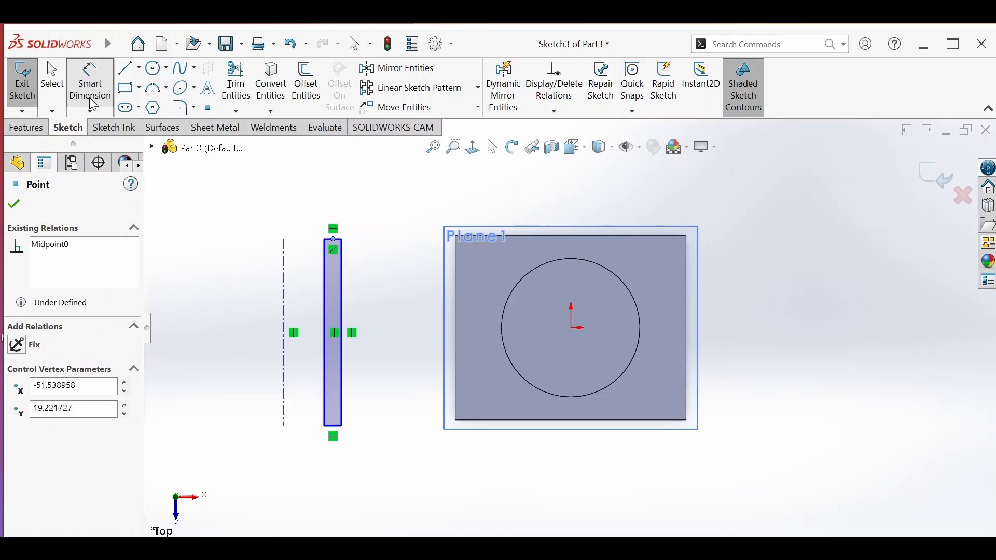
{"action": "left_click", "coordinate": [102, 101]}
{"action": "left_click", "coordinate": [94, 100]}
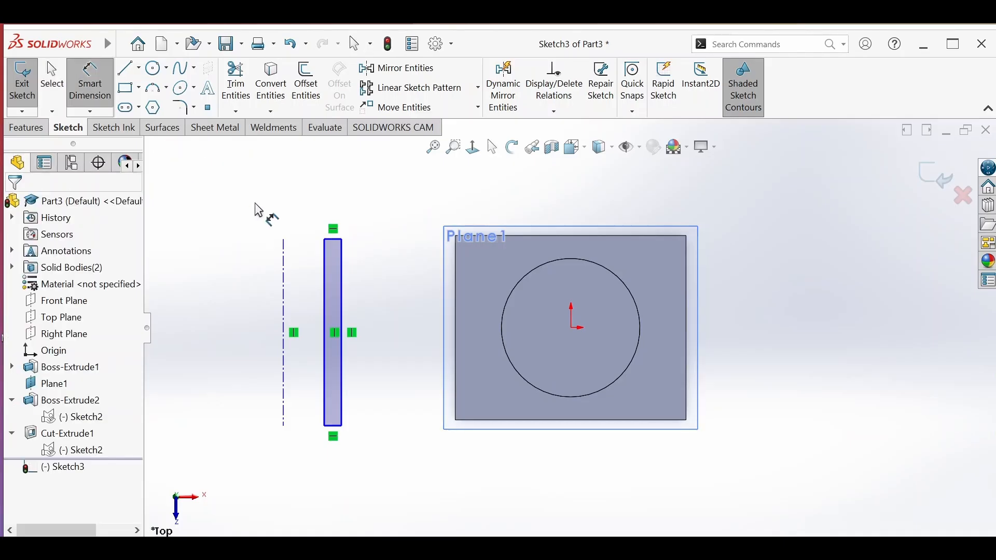
{"action": "left_click", "coordinate": [335, 248]}
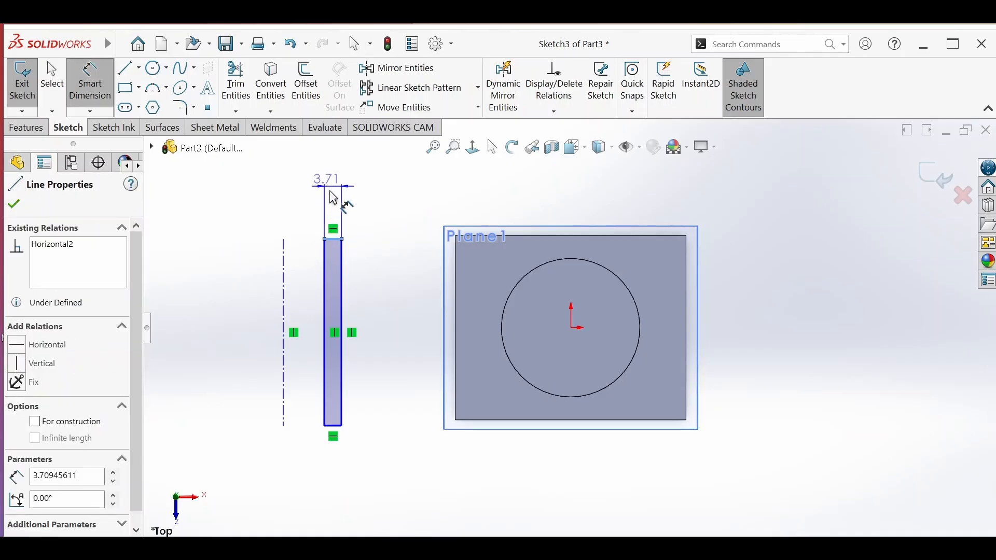
{"action": "left_click", "coordinate": [334, 198]}
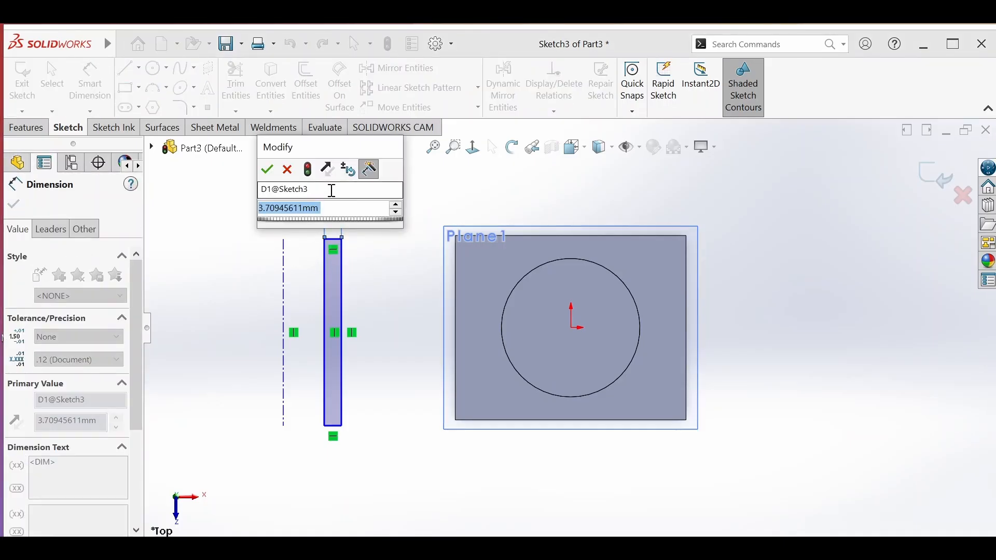
{"action": "type", "text": "2"}
{"action": "key", "text": "Return"}
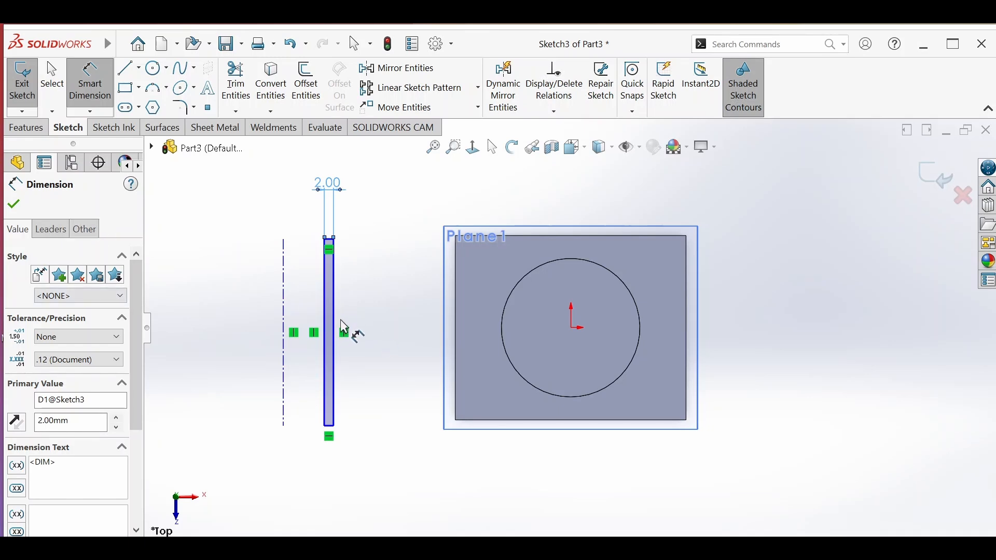
Step: Dimension the long vertical edge of the narrow rectangle and set its height to 60 mm
{"action": "left_click", "coordinate": [341, 327]}
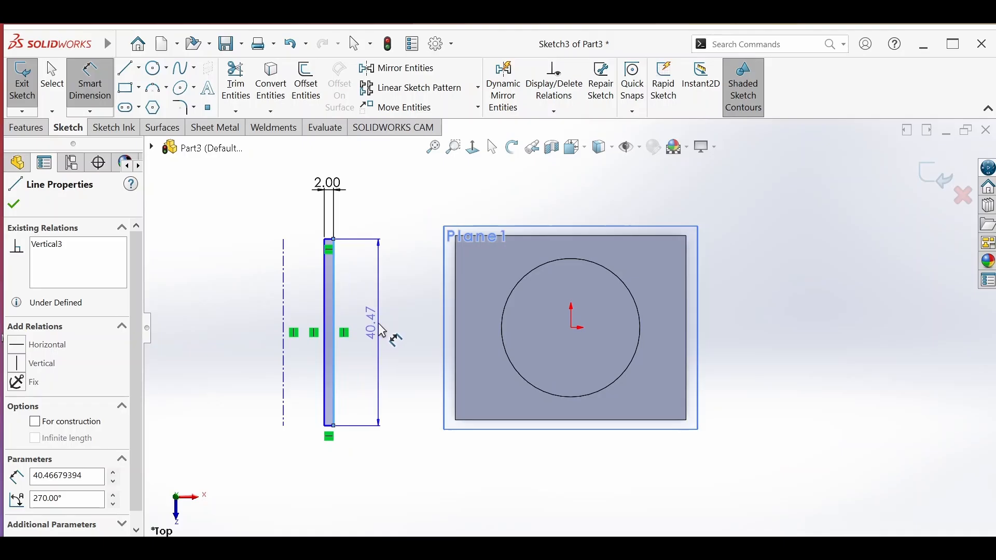
{"action": "left_click", "coordinate": [379, 331]}
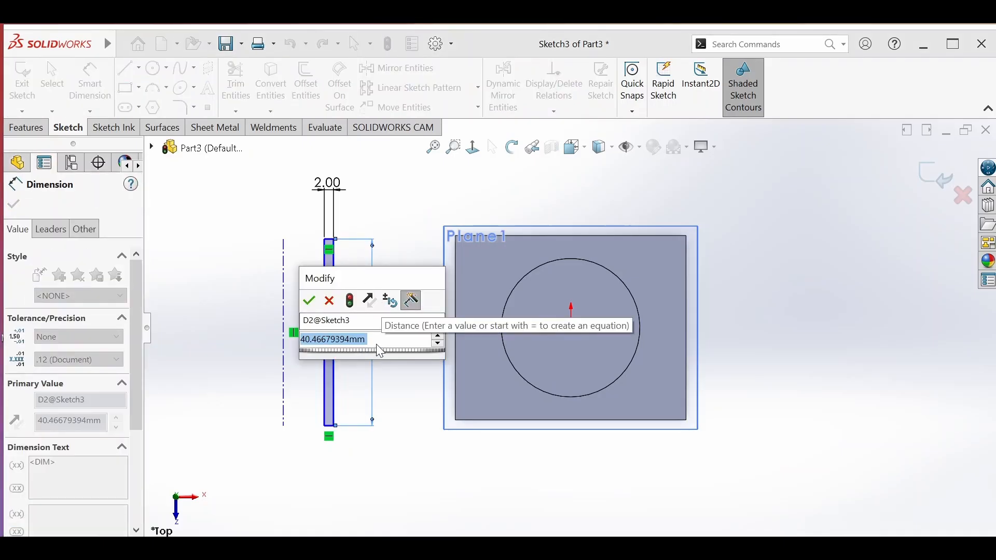
{"action": "type", "text": "60"}
{"action": "key", "text": "Return"}
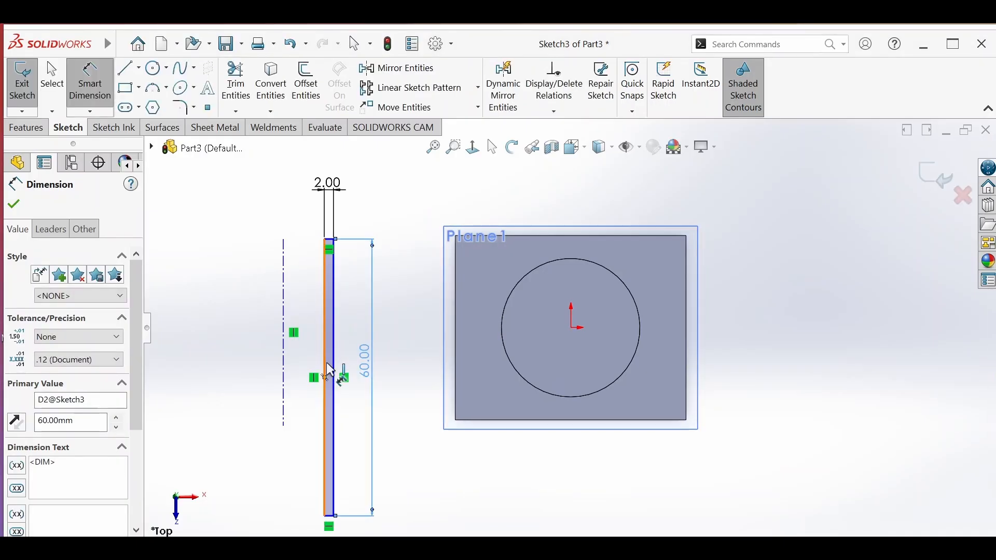
Step: Dimension the distance between the centerline and the narrow rectangle as 10 mm and finish dimensioning
{"action": "left_click", "coordinate": [284, 358]}
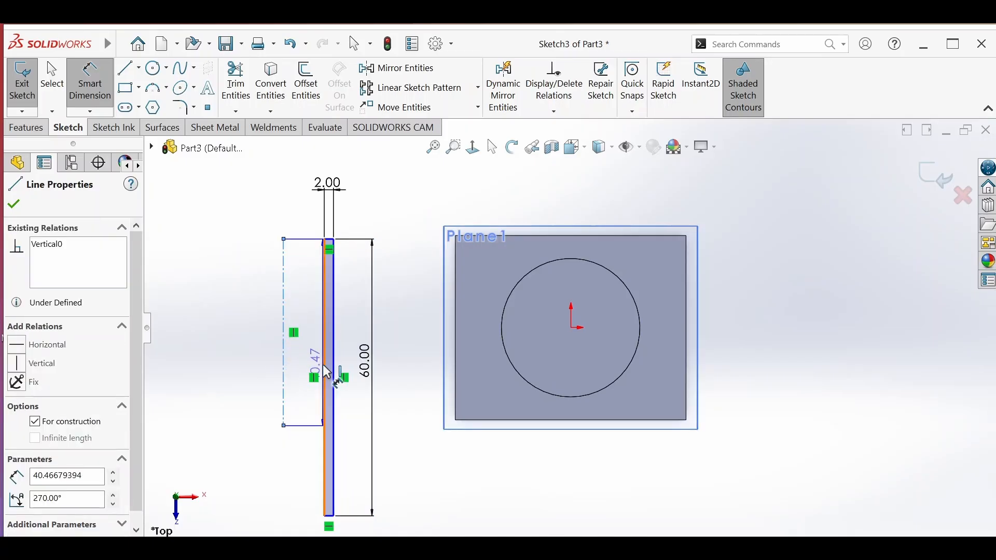
{"action": "left_click", "coordinate": [330, 376]}
{"action": "left_click", "coordinate": [306, 473]}
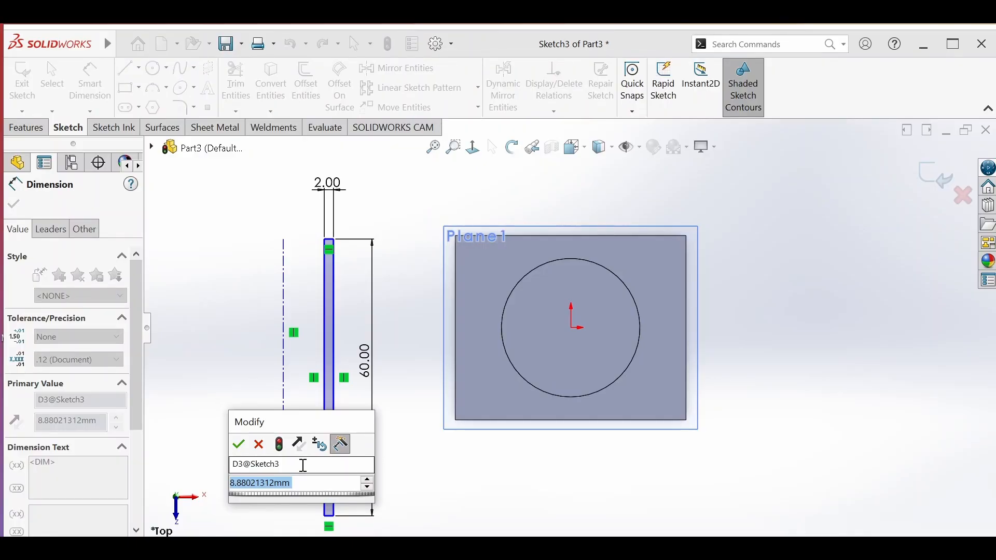
{"action": "type", "text": "10"}
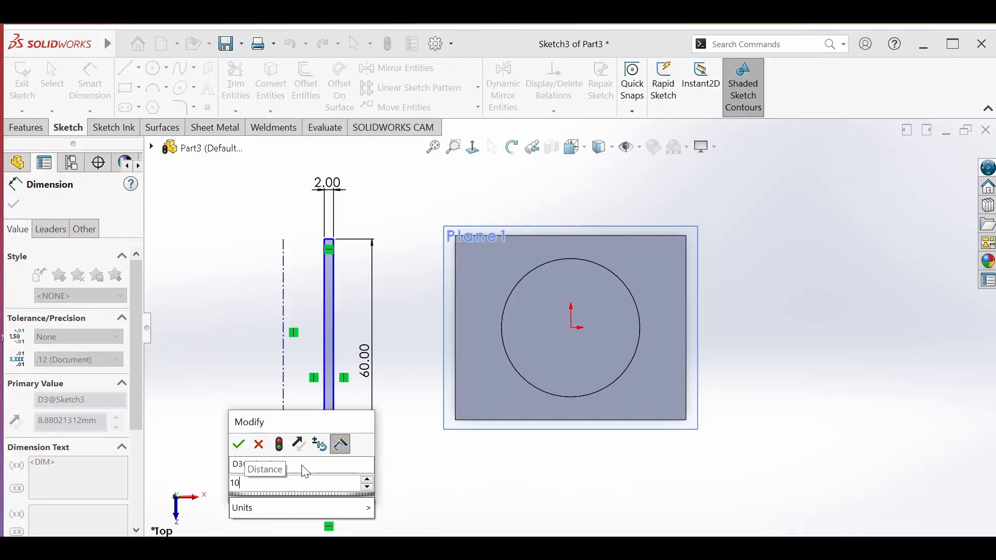
{"action": "key", "text": "Return"}
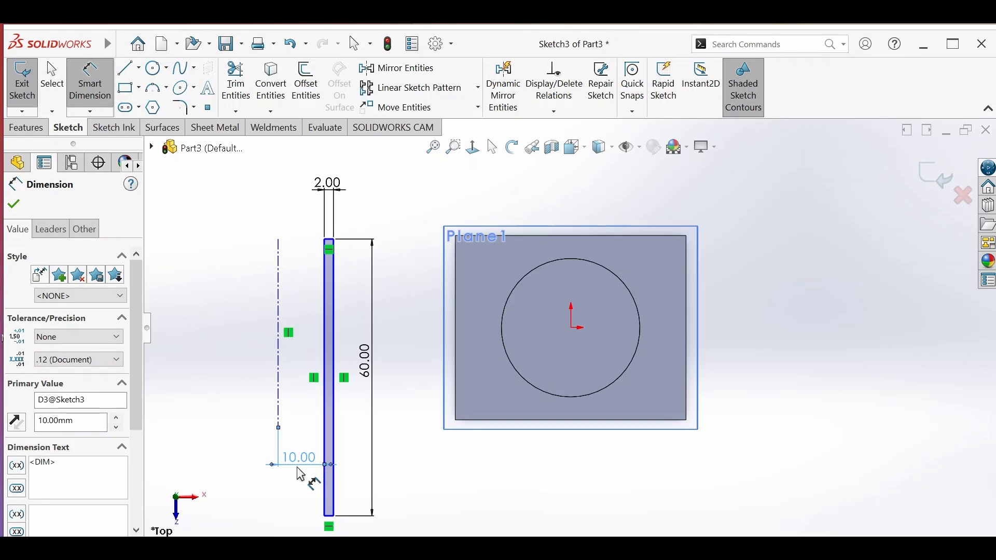
{"action": "scroll", "coordinate": [302, 466], "scroll_direction": "up", "scroll_amount": 1}
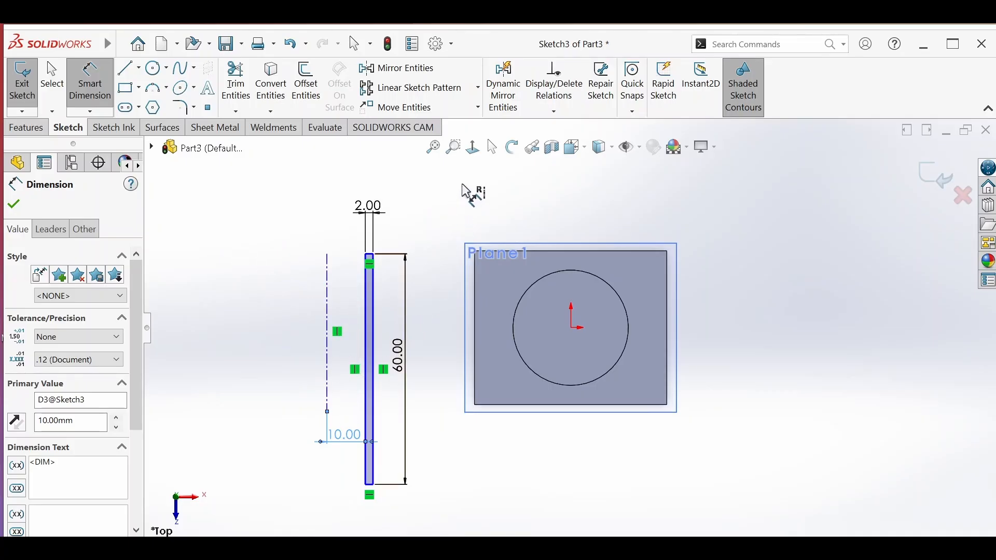
{"action": "key", "text": "Escape"}
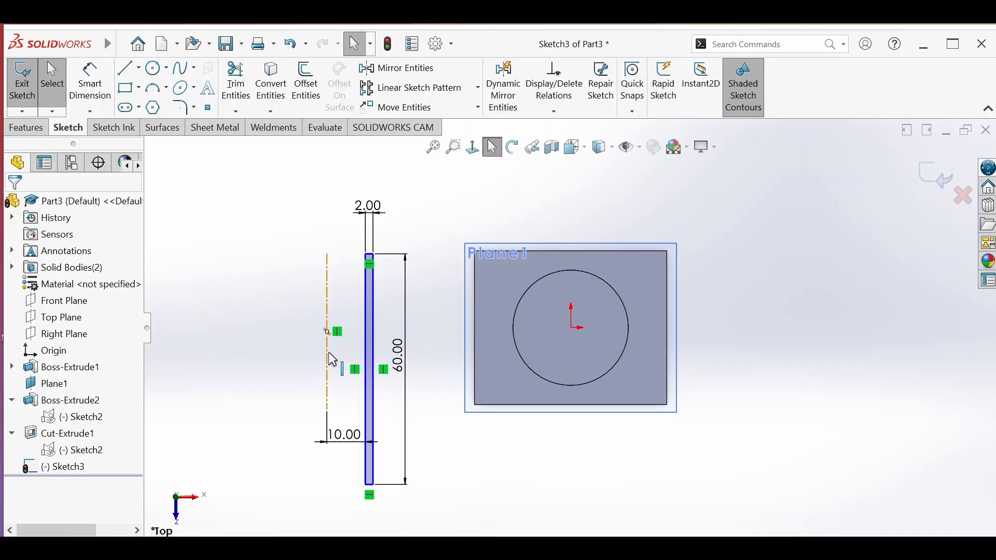
Step: Move the centerline and its profile slightly farther from the block and add a Fix relation to the centerline's lower endpoint
{"action": "mouse_move", "coordinate": [333, 359]}
{"action": "left_mouse_down"}
{"action": "mouse_move", "coordinate": [295, 352]}
{"action": "mouse_move", "coordinate": [317, 358]}
{"action": "left_mouse_up"}
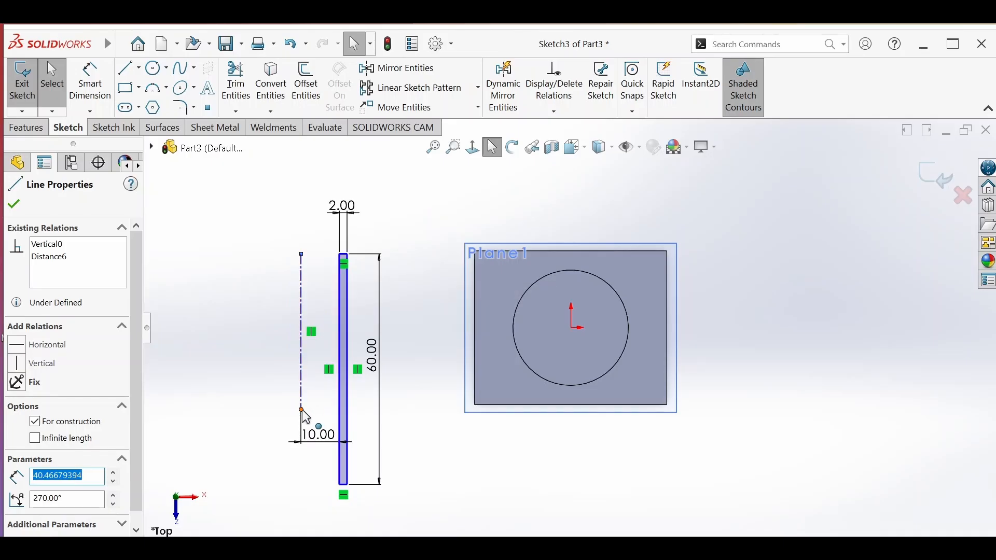
{"action": "left_click", "coordinate": [302, 410]}
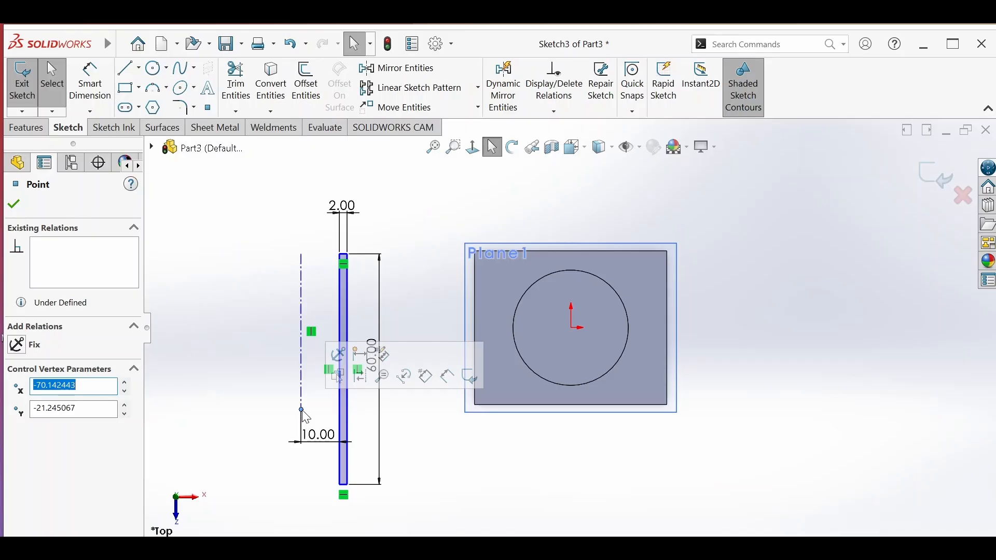
{"action": "left_click", "coordinate": [338, 358]}
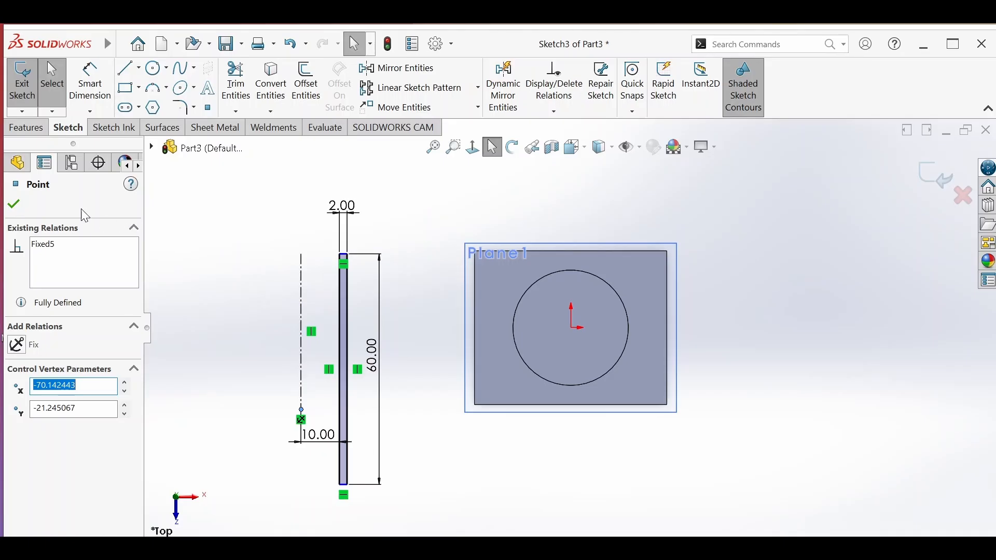
Step: Set up a Revolved Boss/Base of the rectangle around the centerline with a Blind 360° revolution
{"action": "left_click", "coordinate": [26, 127]}
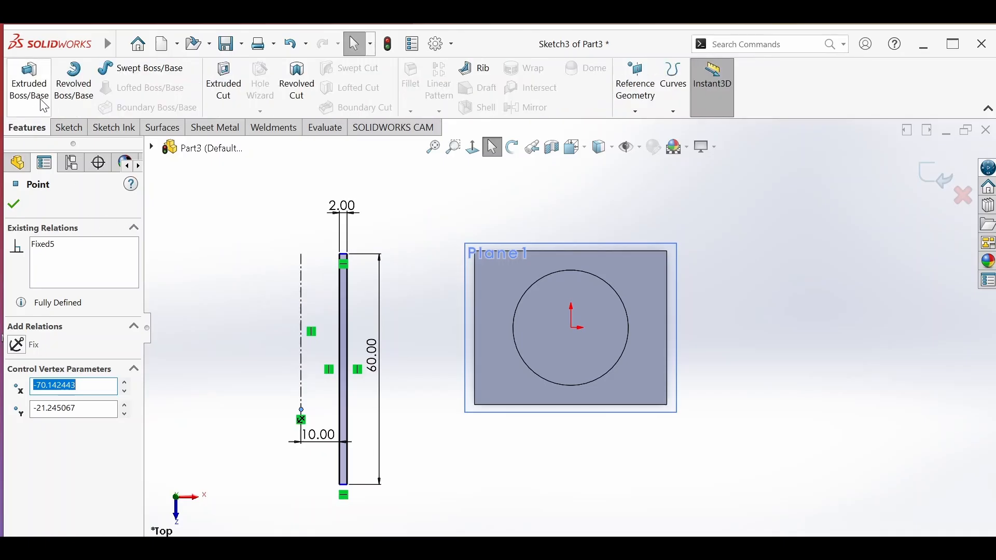
{"action": "left_click", "coordinate": [85, 83]}
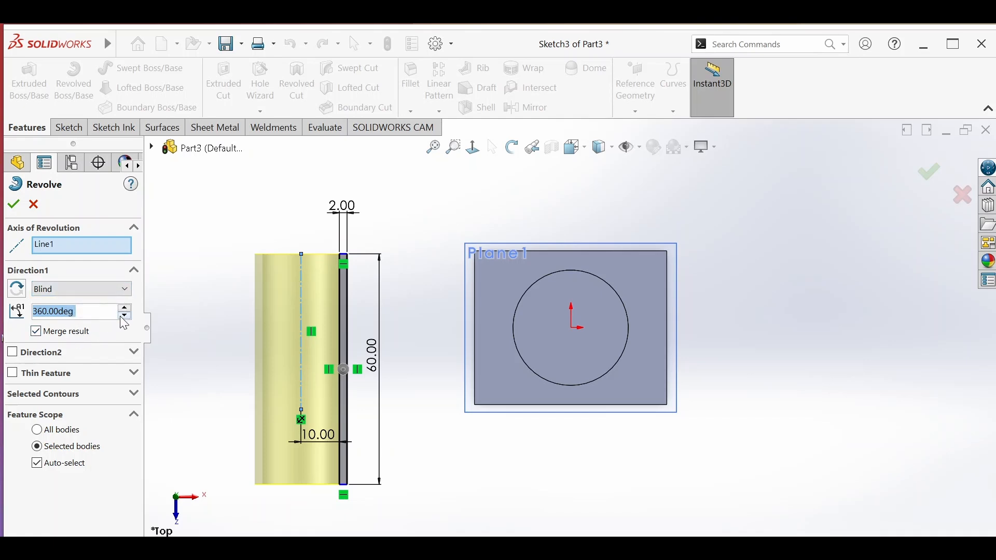
{"action": "left_click", "coordinate": [513, 151]}
{"action": "left_click_drag", "start_coordinate": [455, 210], "coordinate": [483, 259]}
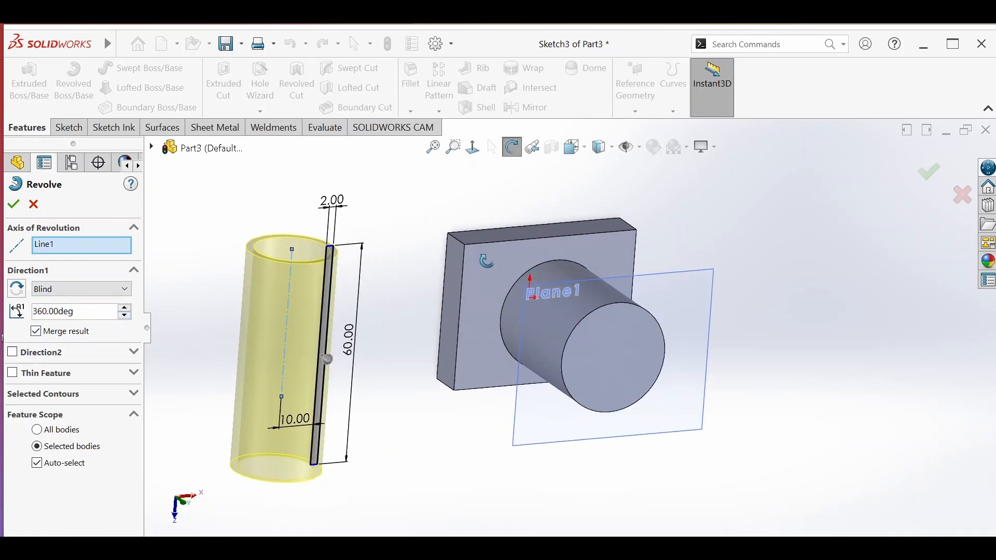
Step: Try revolve angles below 360°, restore 360°, and review the Direction1 revolve types while keeping Blind
{"action": "left_click", "coordinate": [125, 316]}
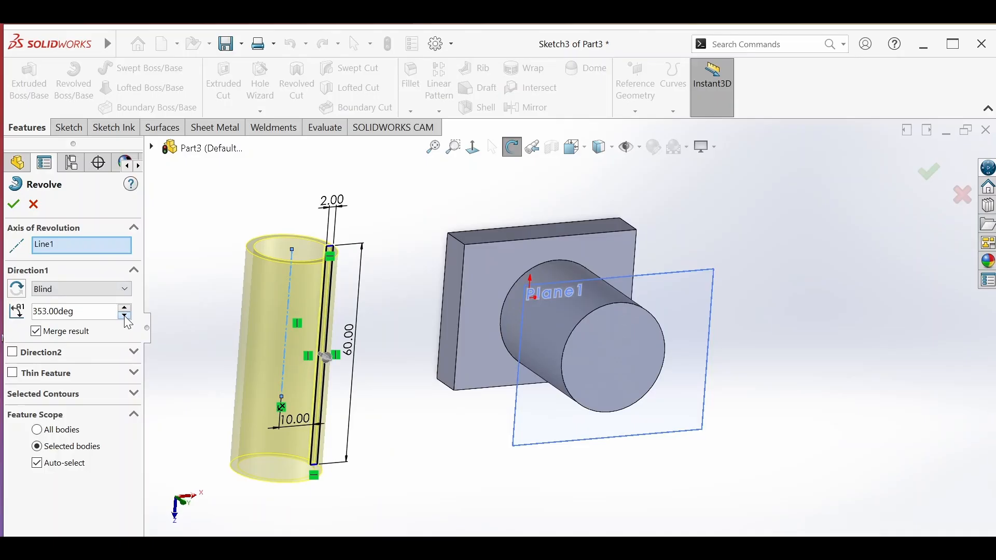
{"action": "left_click", "coordinate": [125, 316]}
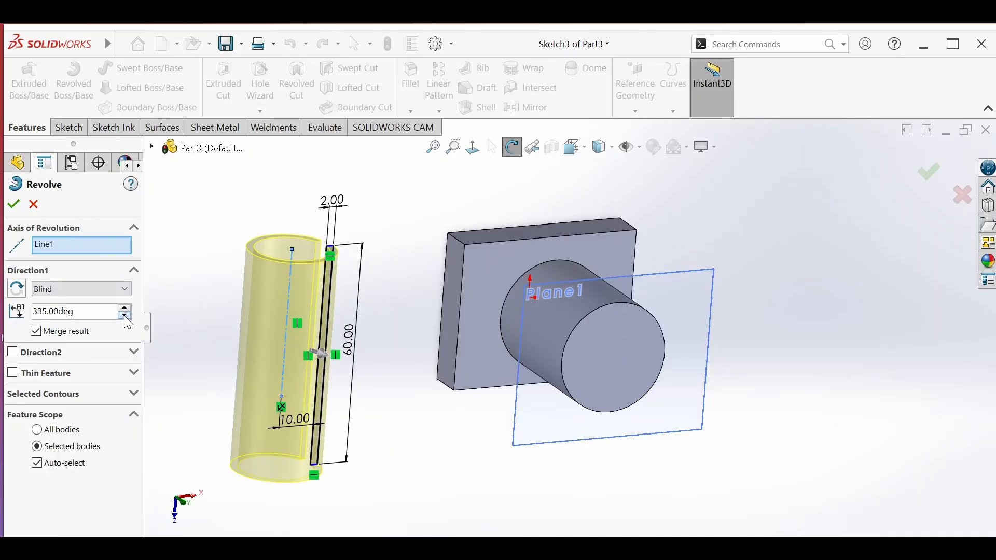
{"action": "left_click", "coordinate": [125, 316]}
{"action": "left_click", "coordinate": [125, 307]}
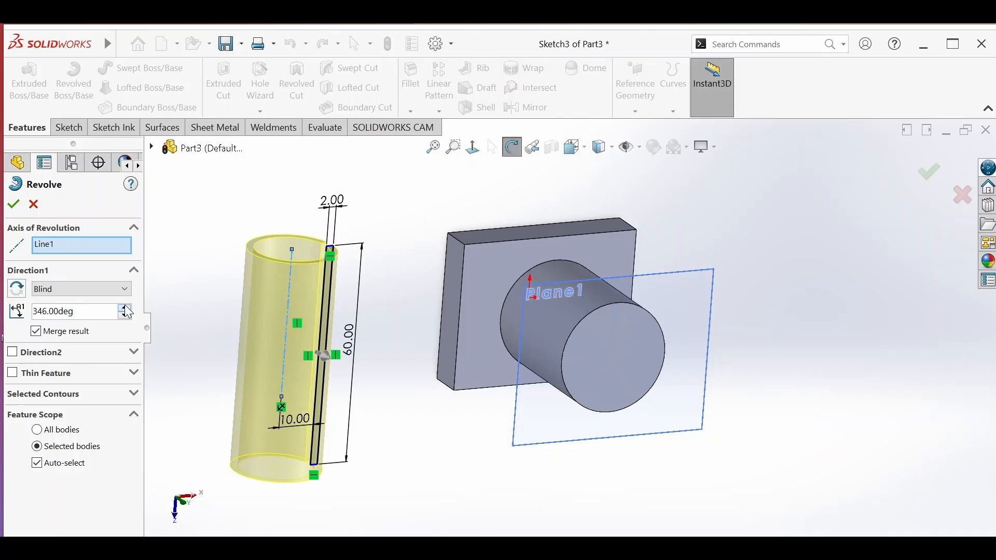
{"action": "left_click", "coordinate": [127, 307]}
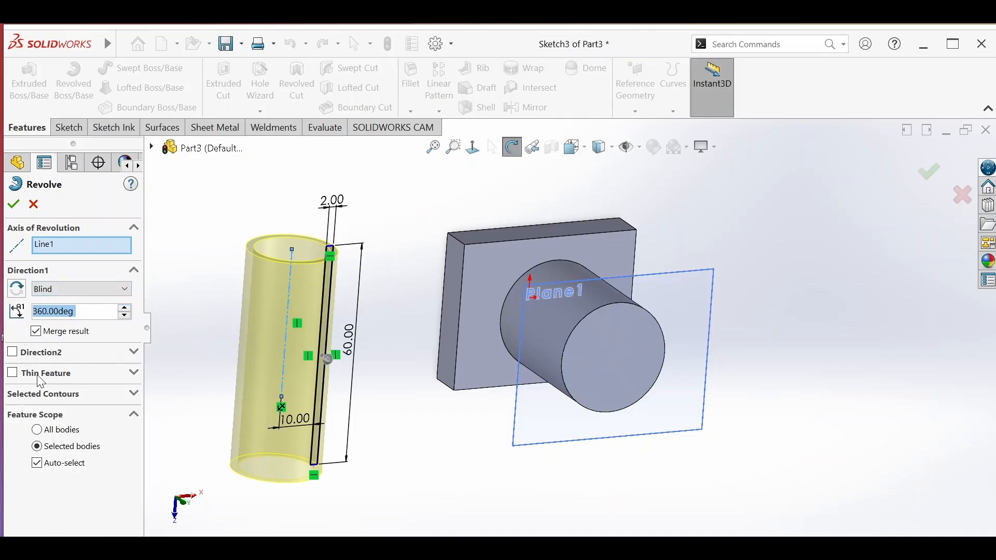
{"action": "left_click", "coordinate": [71, 289]}
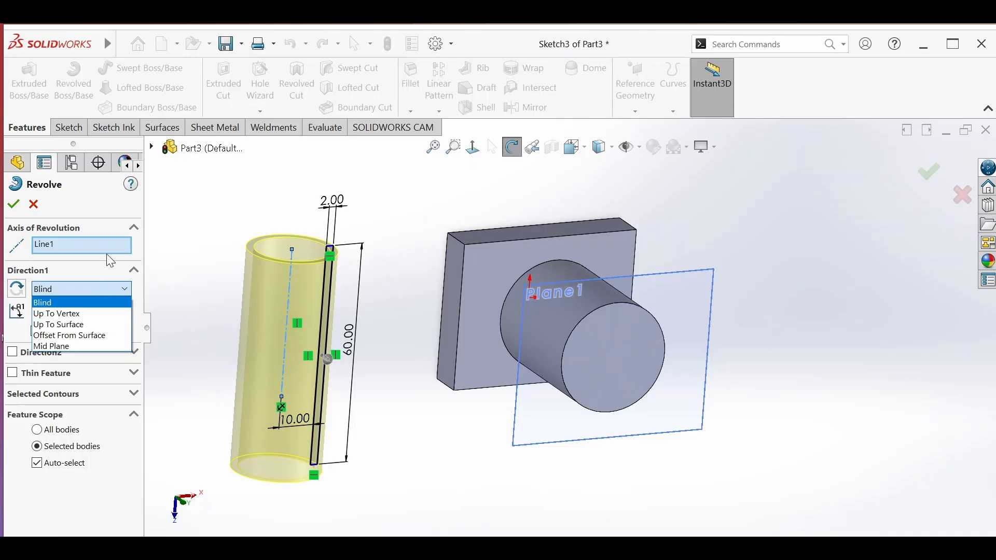
{"action": "left_click", "coordinate": [123, 292]}
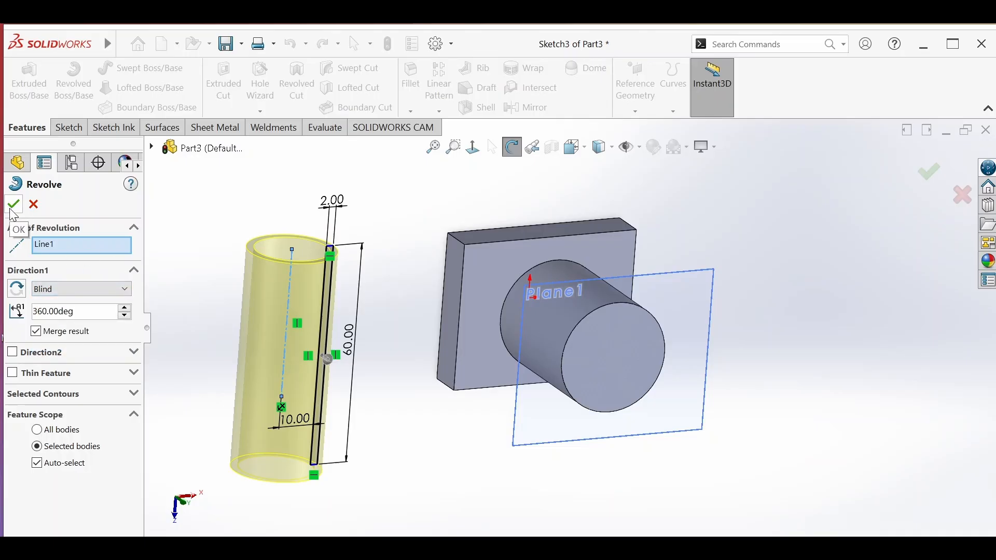
Step: Complete the 360° revolve of the narrow rectangle around its centerline and inspect the hollow cylinder from different angles
{"action": "left_click", "coordinate": [13, 206]}
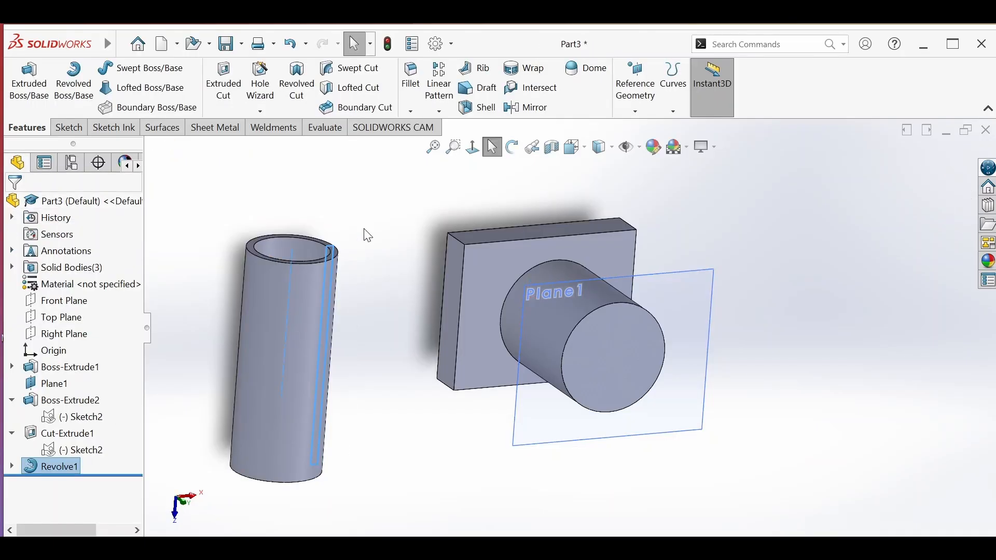
{"action": "left_click", "coordinate": [512, 147]}
{"action": "left_click_drag", "start_coordinate": [391, 225], "coordinate": [357, 390]}
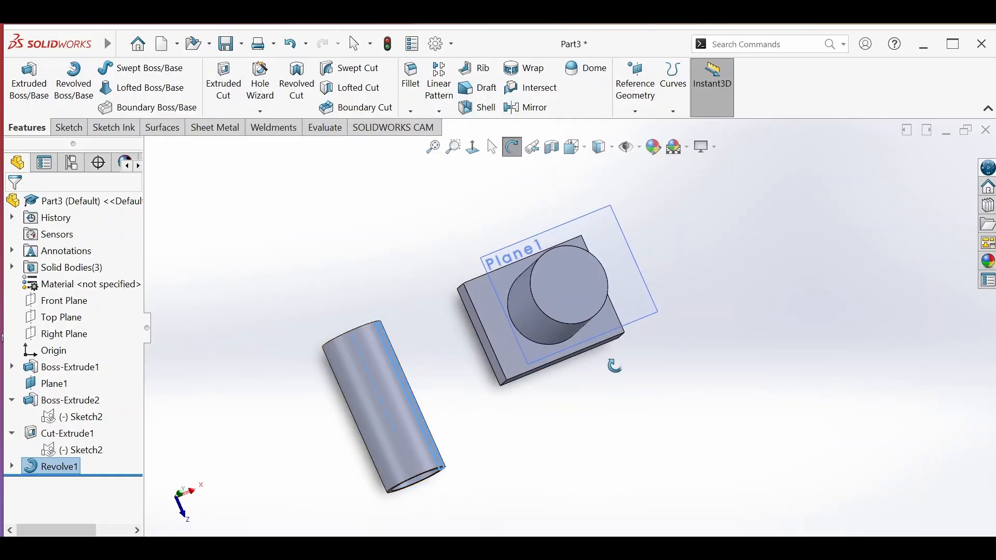
{"action": "left_click_drag", "start_coordinate": [618, 372], "coordinate": [621, 420]}
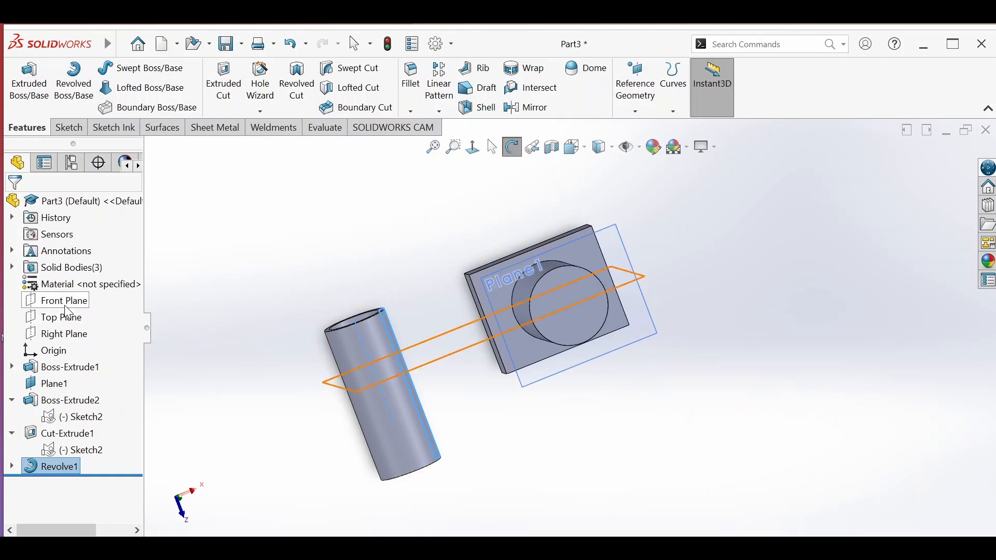
Step: Start a sketch on the Top Plane and draw a vertical centerline on the side of the block opposite the hollow cylinder
{"action": "left_click", "coordinate": [72, 327]}
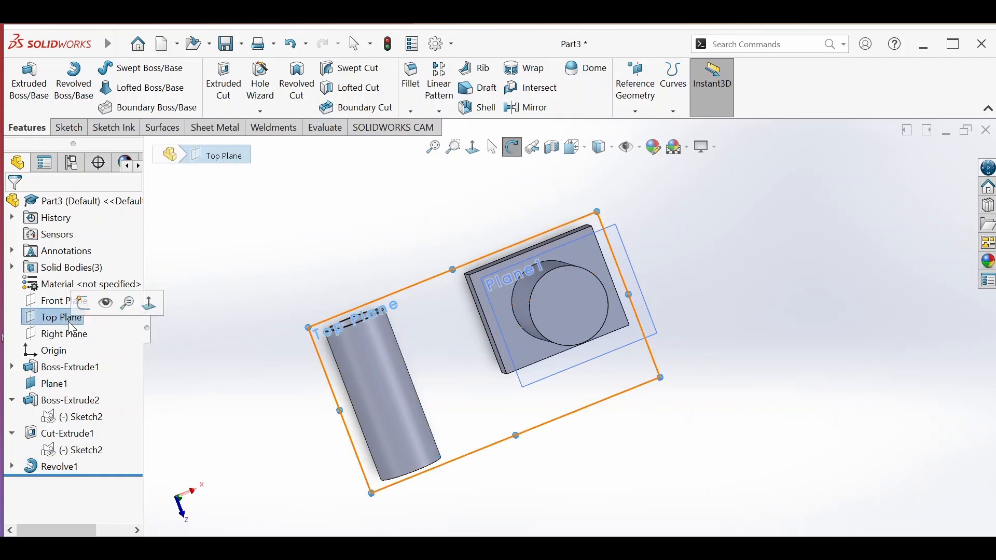
{"action": "left_click", "coordinate": [87, 305]}
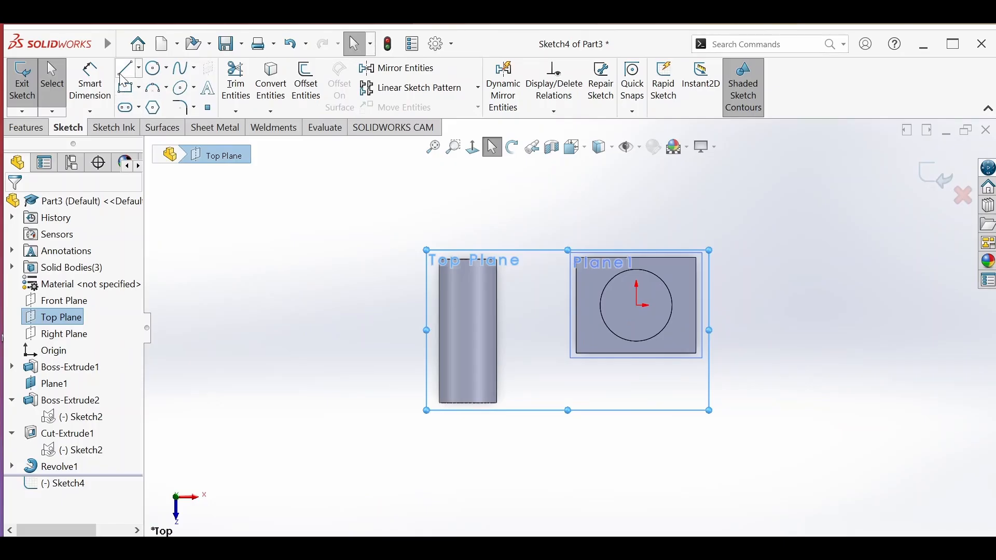
{"action": "left_click", "coordinate": [138, 68]}
{"action": "left_click", "coordinate": [152, 108]}
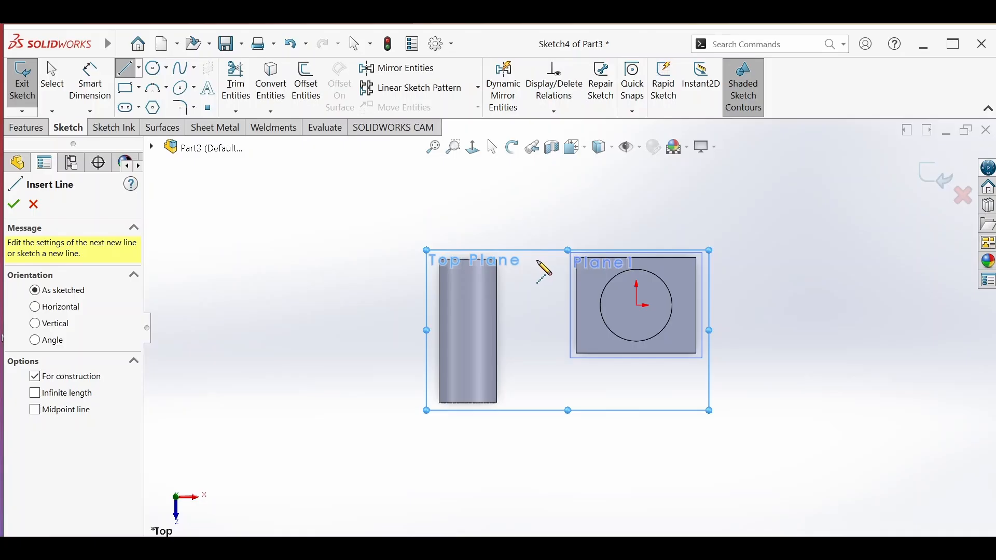
{"action": "left_click", "coordinate": [768, 251]}
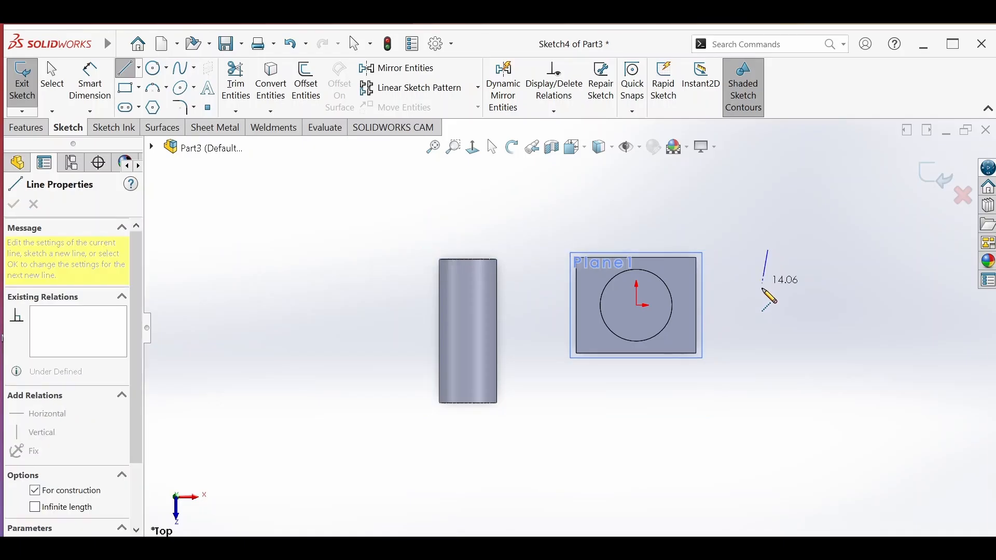
{"action": "left_click", "coordinate": [768, 386]}
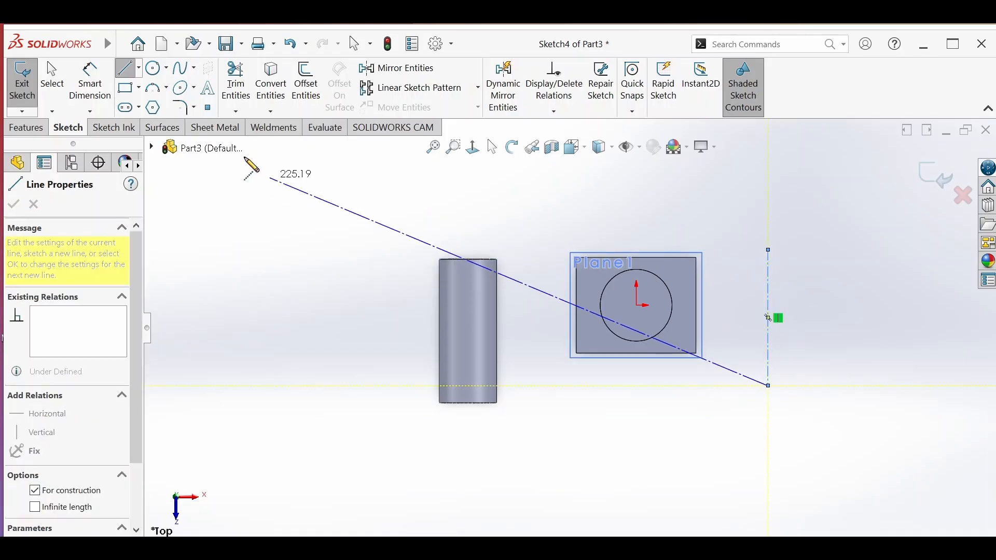
Step: Draw a corner rectangle starting at the centerline's upper endpoint, with one long side lying along the full centerline
{"action": "left_click", "coordinate": [126, 88]}
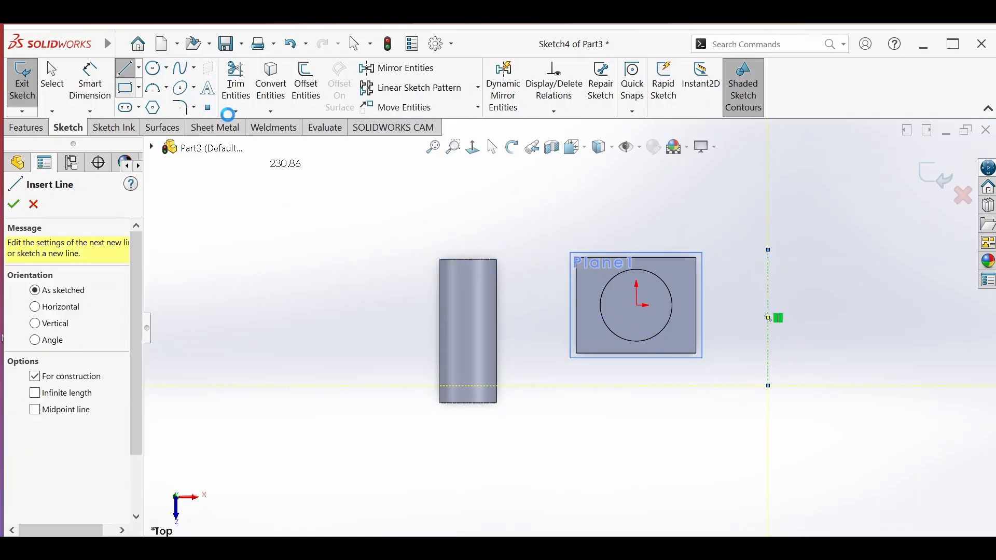
{"action": "left_click", "coordinate": [768, 250]}
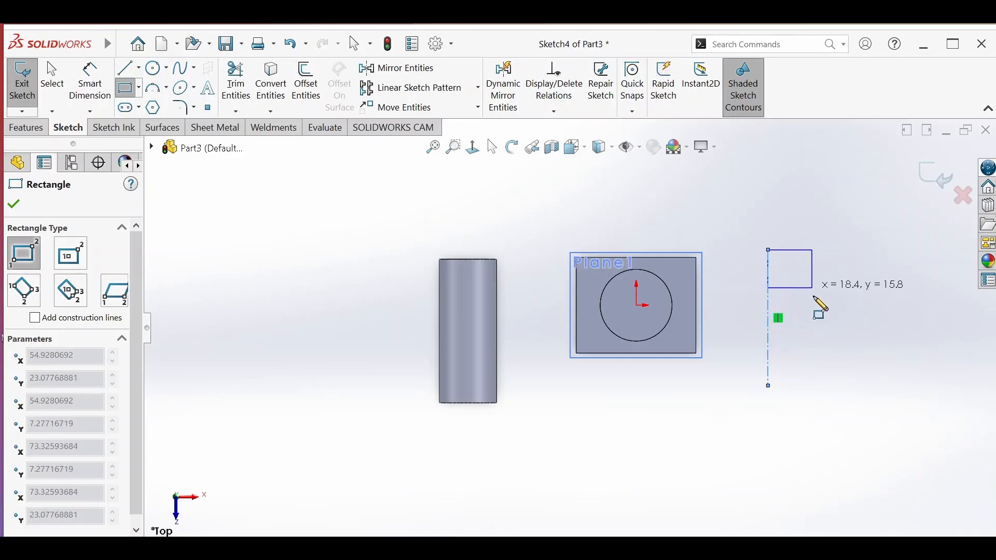
{"action": "left_click", "coordinate": [807, 387]}
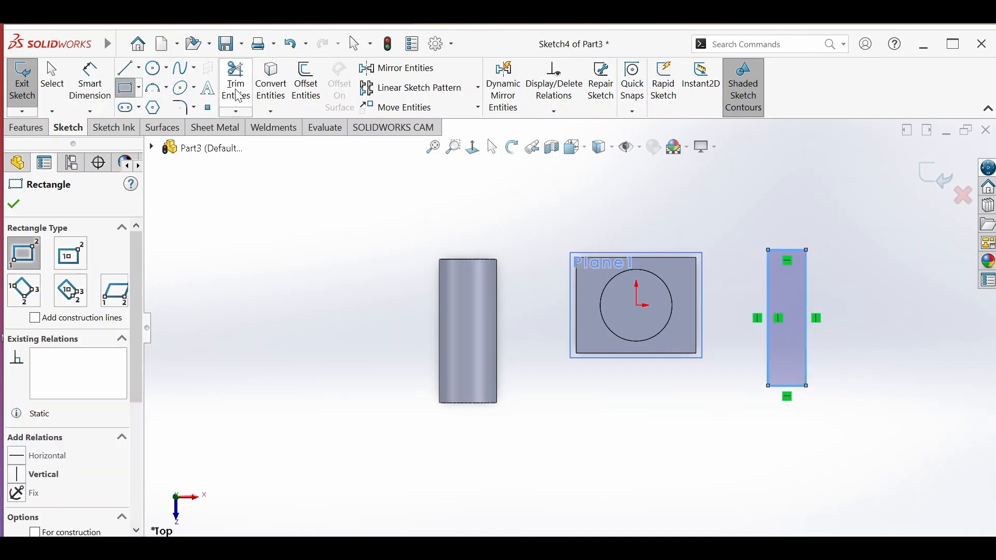
Step: Revolve the rectangle 360° Blind around its centerline side as a Revolved Boss/Base and inspect the solid cylinder
{"action": "left_click", "coordinate": [30, 130]}
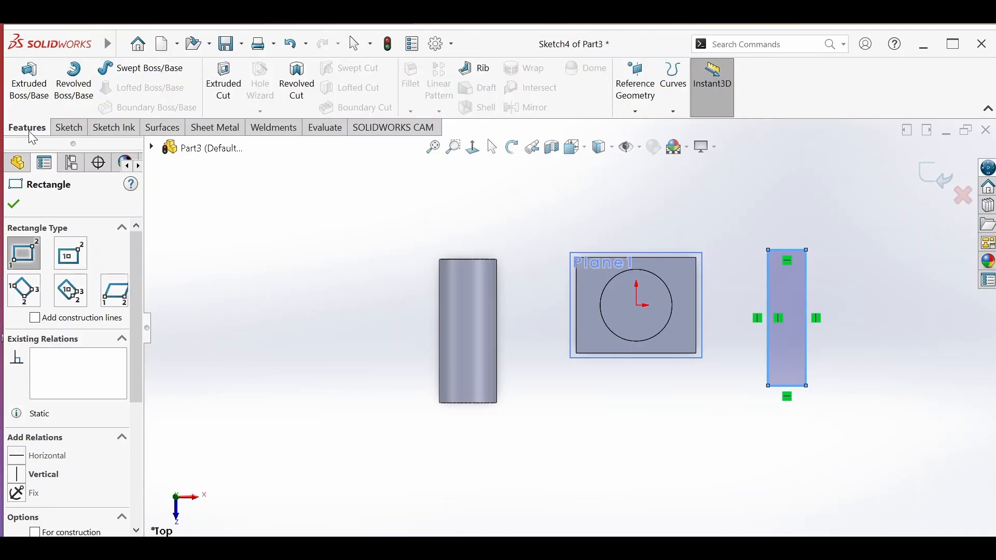
{"action": "left_click", "coordinate": [74, 87]}
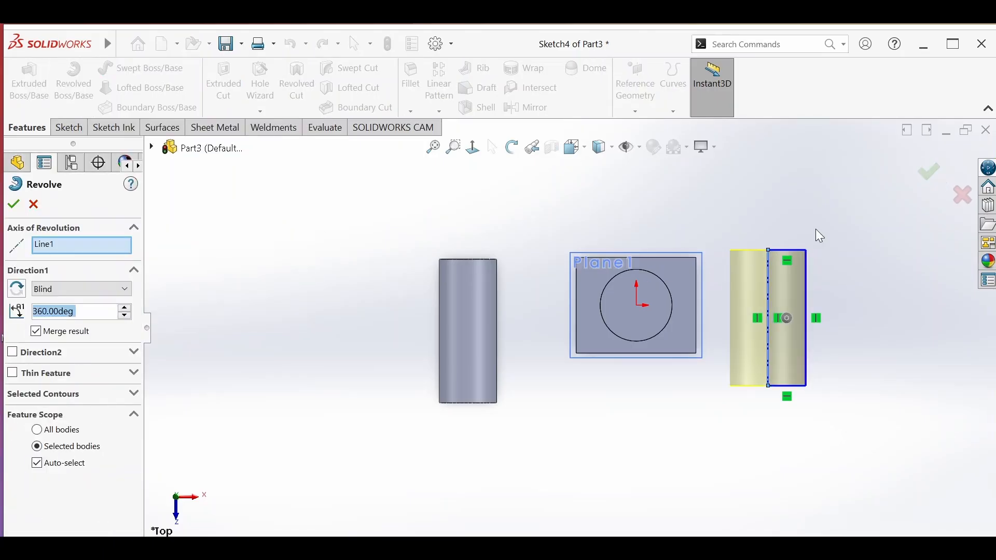
{"action": "left_click", "coordinate": [927, 171]}
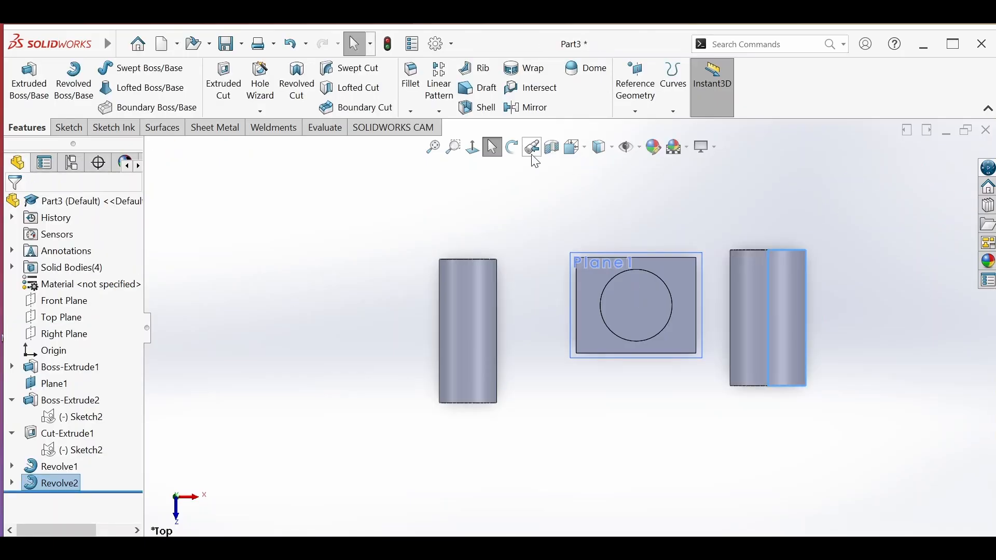
{"action": "left_click", "coordinate": [512, 147]}
{"action": "left_click_drag", "start_coordinate": [585, 220], "coordinate": [796, 298]}
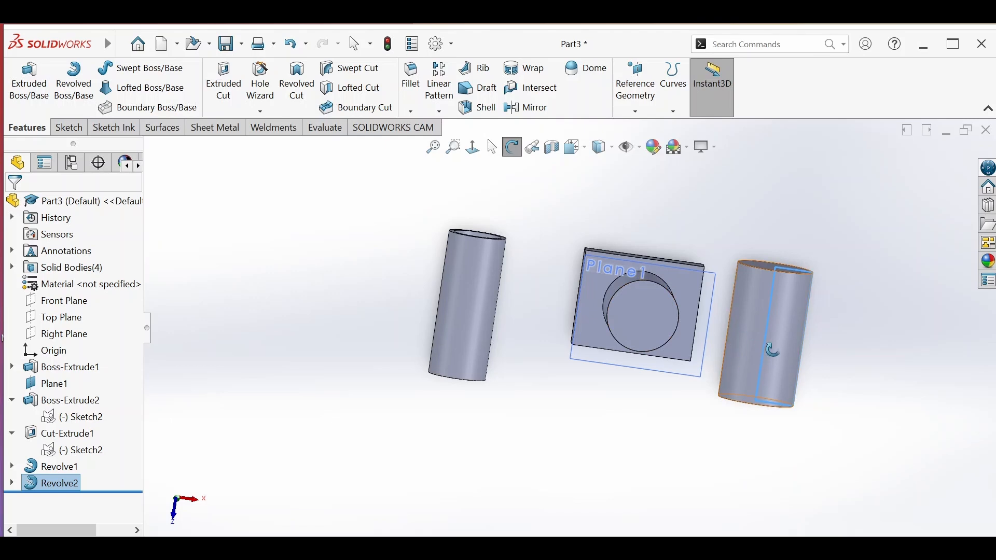
{"action": "left_click_drag", "start_coordinate": [784, 362], "coordinate": [836, 298]}
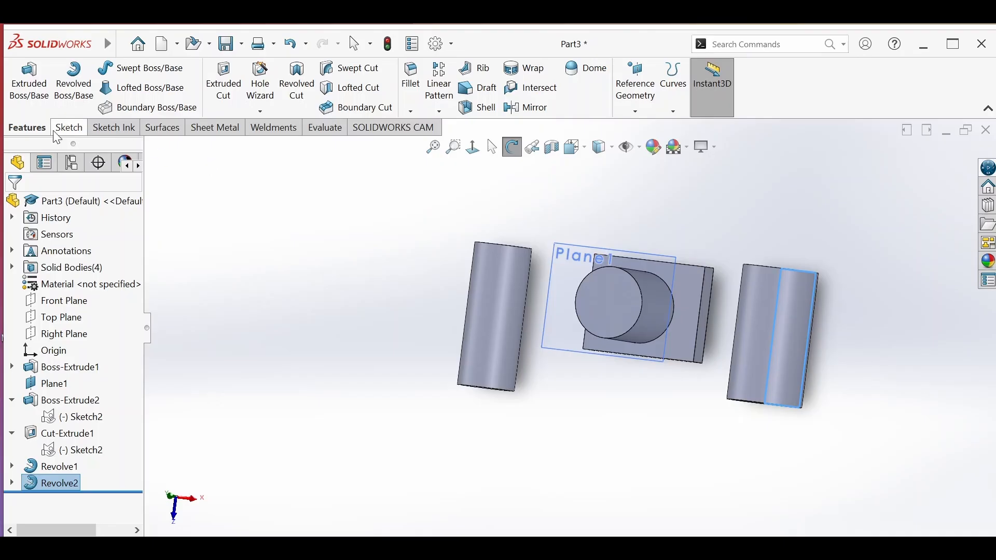
Step: Start another sketch on the Top Plane and draw a closed triangle across the solid cylinder's upper outer corner
{"action": "left_click", "coordinate": [69, 128]}
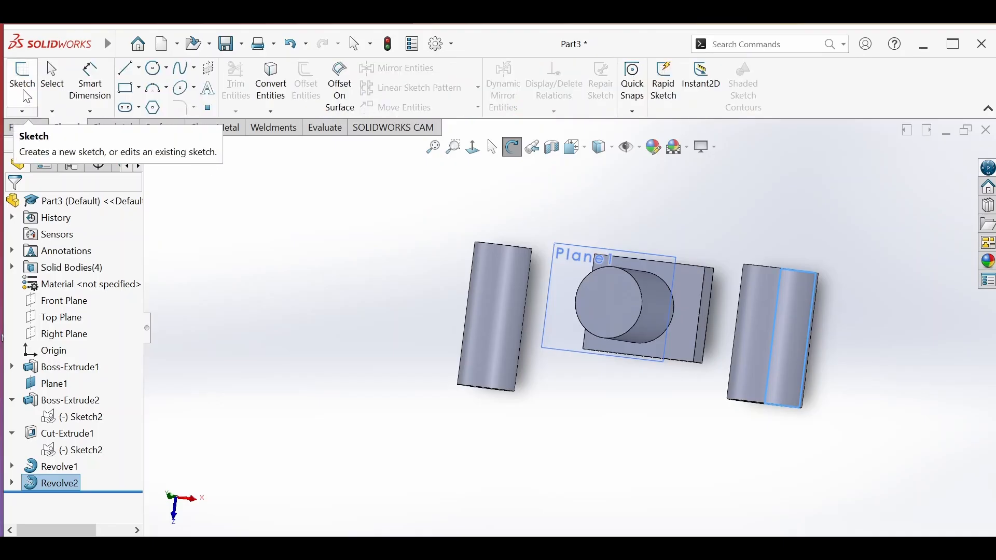
{"action": "left_click", "coordinate": [22, 83]}
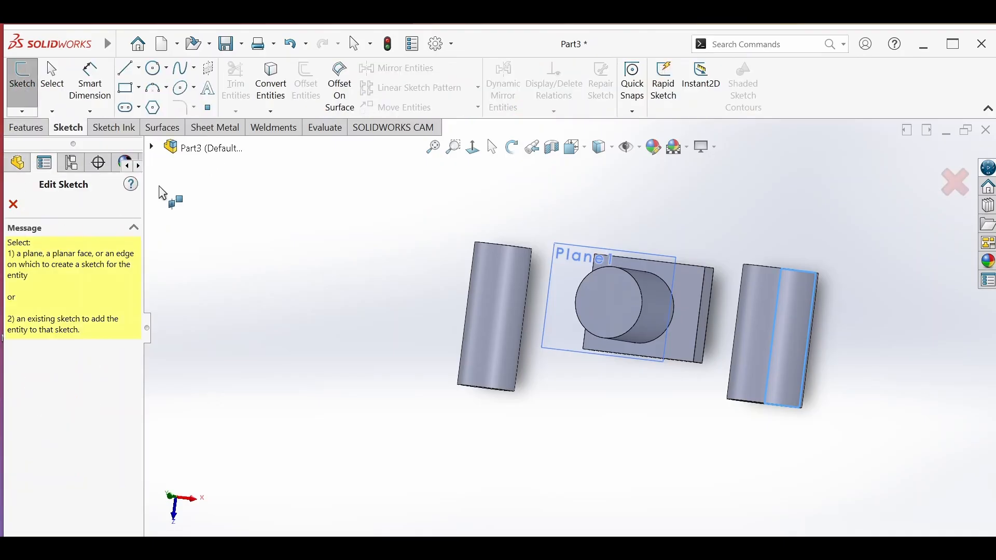
{"action": "left_click", "coordinate": [152, 148]}
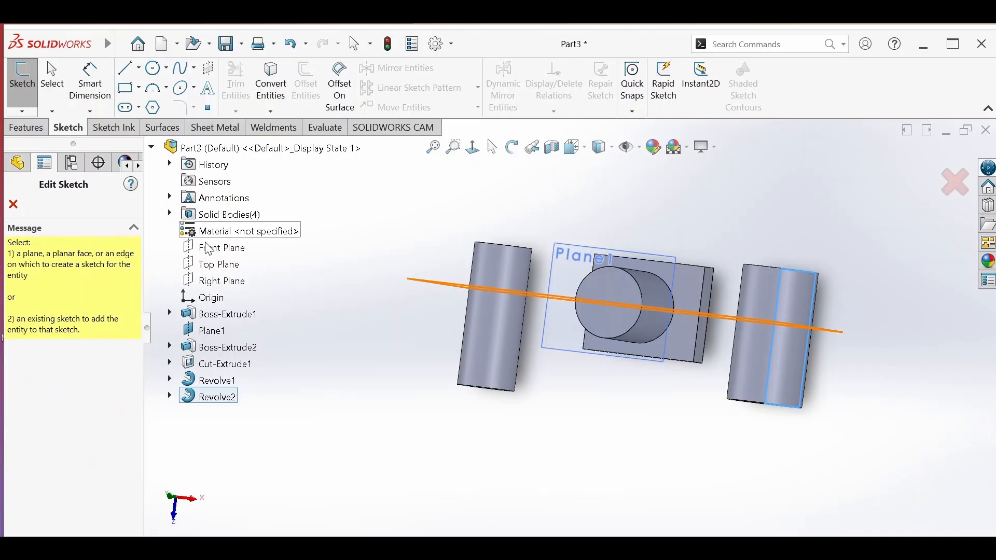
{"action": "left_click", "coordinate": [220, 270]}
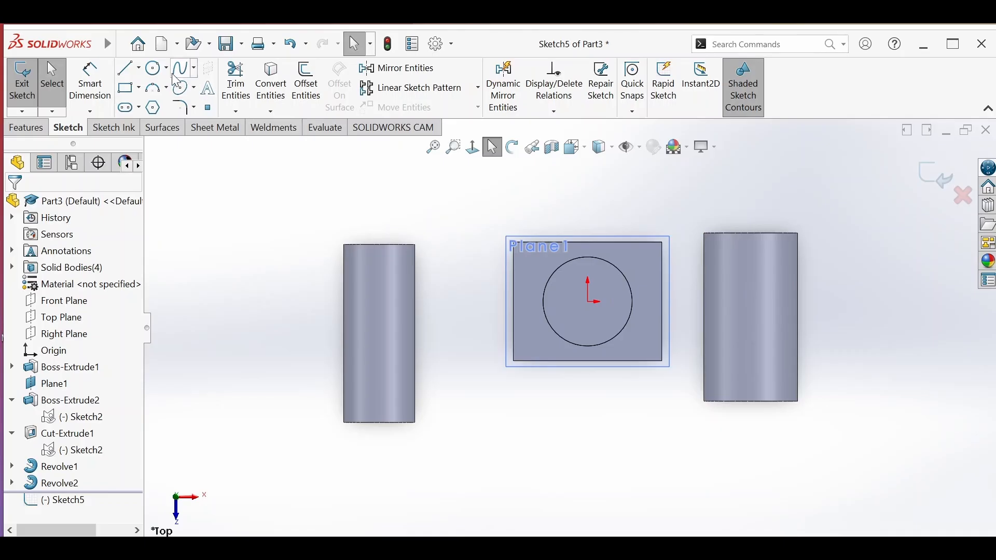
{"action": "left_click", "coordinate": [128, 71]}
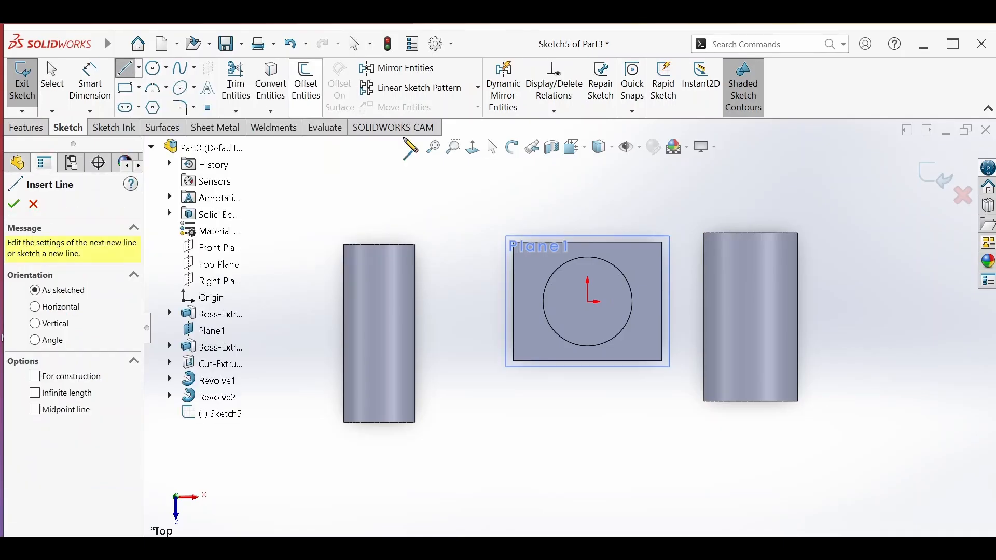
{"action": "left_click", "coordinate": [799, 233]}
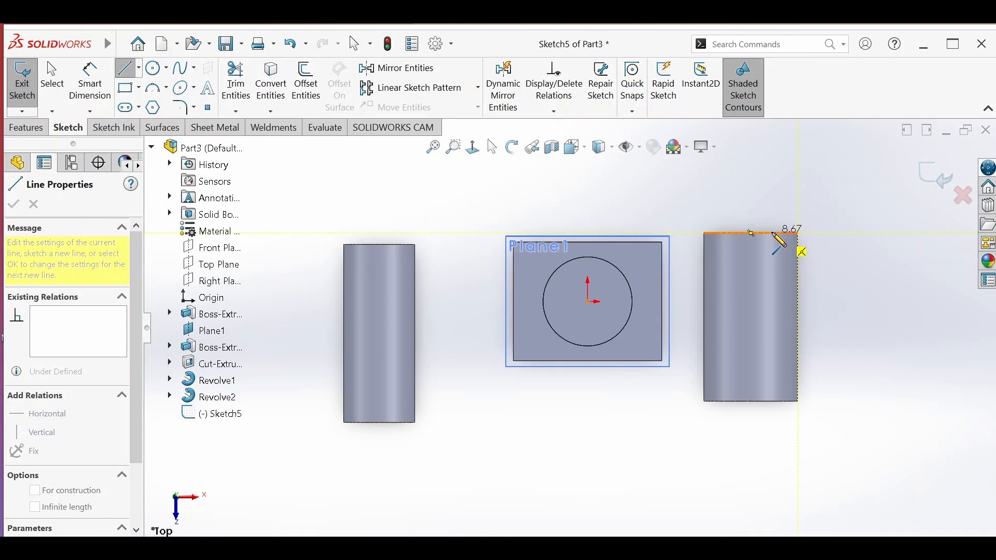
{"action": "left_click", "coordinate": [799, 261]}
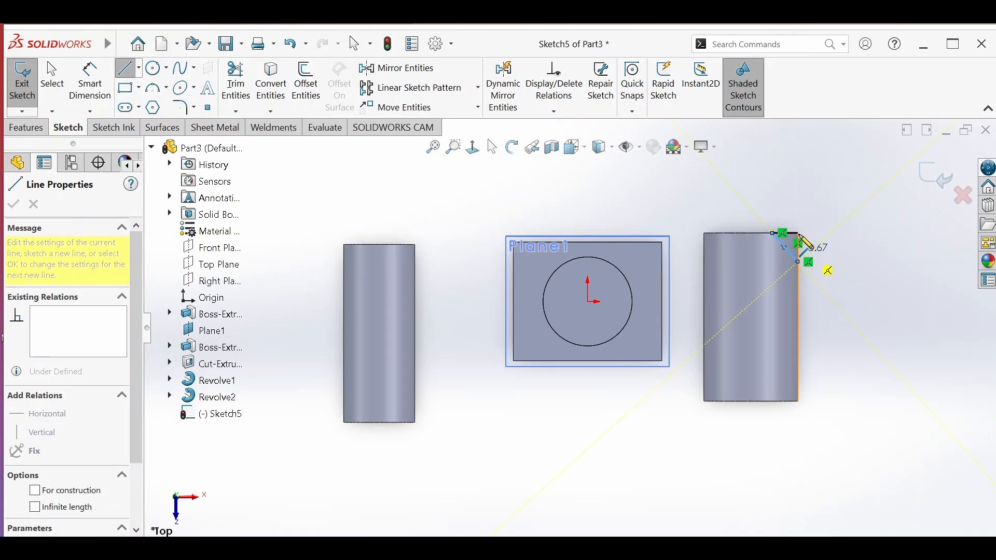
{"action": "double_click", "coordinate": [799, 245]}
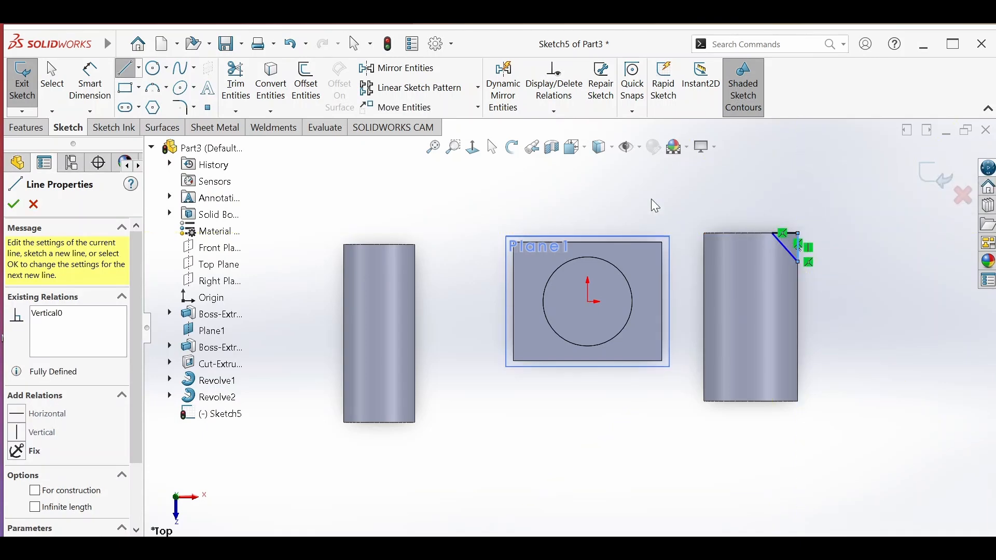
Step: Draw a circle centered on the solid cylinder's outer edge and a rectangle about 5 by 8 mm at its lower outer corner
{"action": "left_click", "coordinate": [151, 73]}
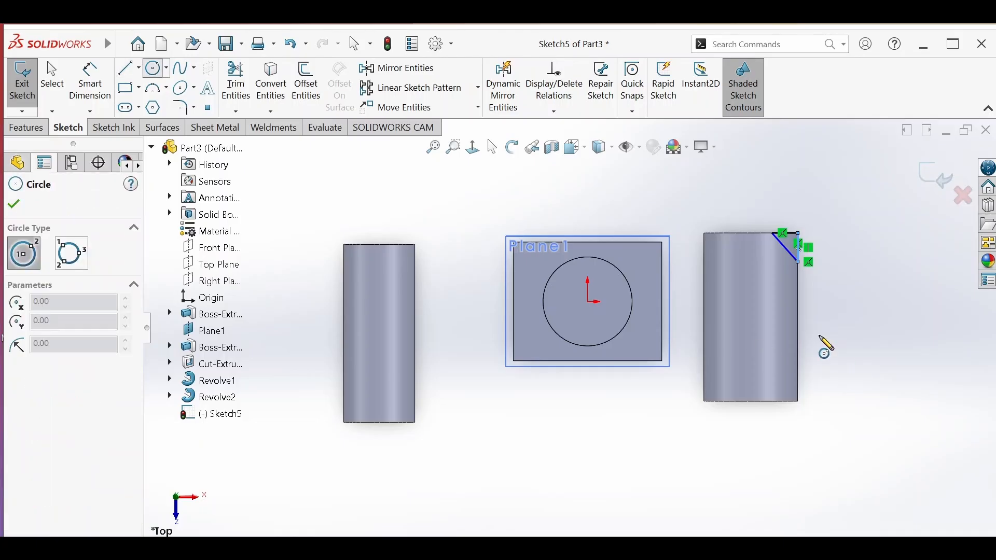
{"action": "left_click", "coordinate": [797, 318]}
{"action": "left_click", "coordinate": [824, 328]}
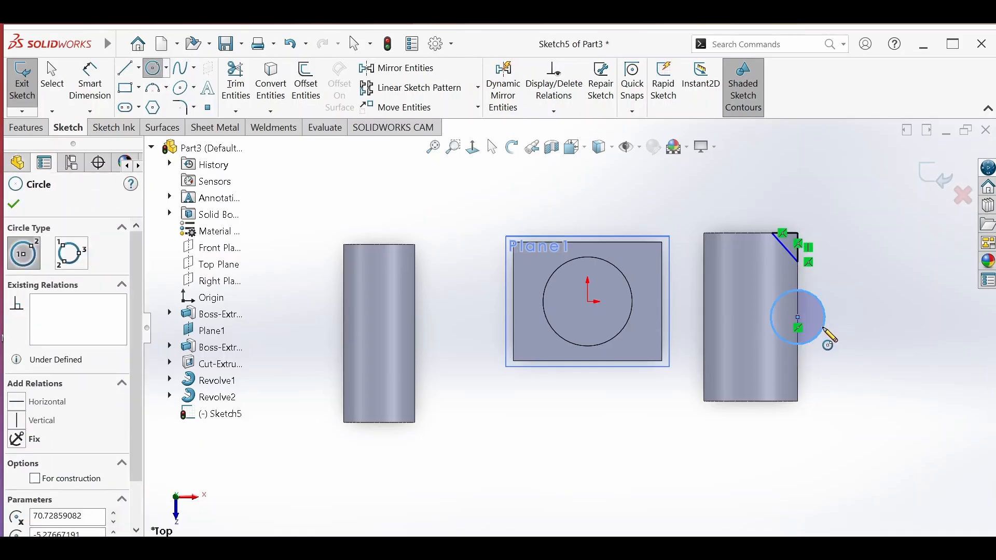
{"action": "left_click", "coordinate": [125, 87]}
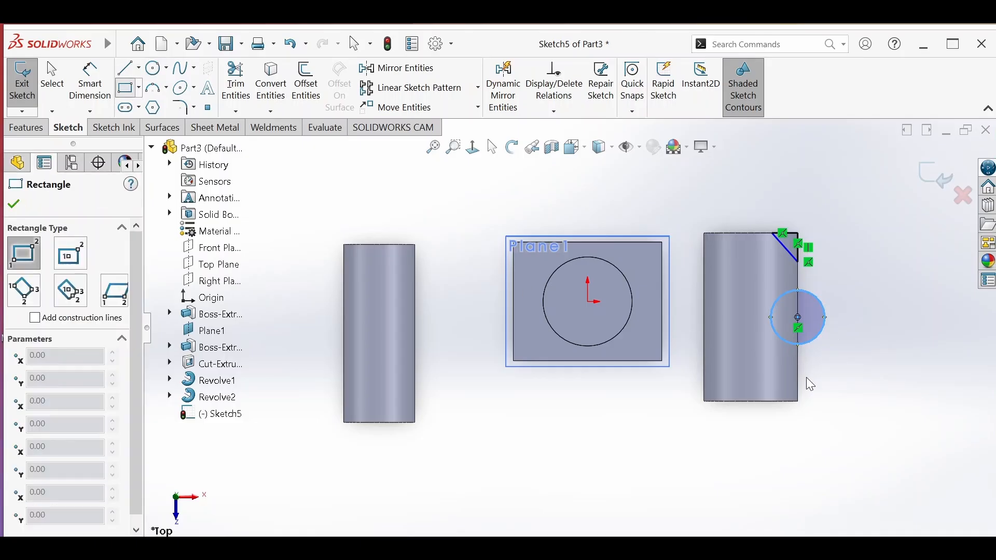
{"action": "left_click", "coordinate": [798, 401]}
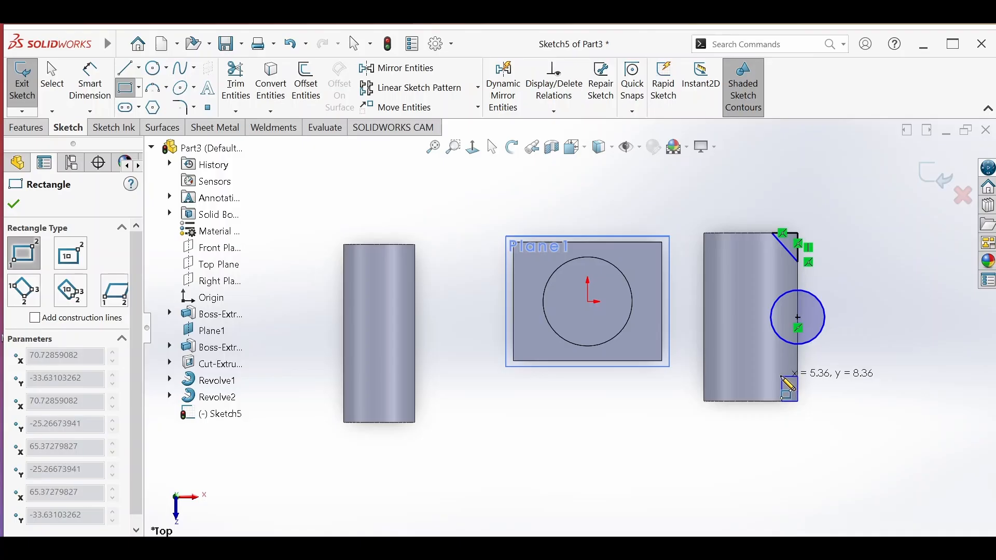
{"action": "left_click", "coordinate": [782, 376]}
Step: Draw a vertical centerline from the midpoint of the solid cylinder's upper edge to just below its base, and end the line command
{"action": "mouse_move", "coordinate": [18, 43]}
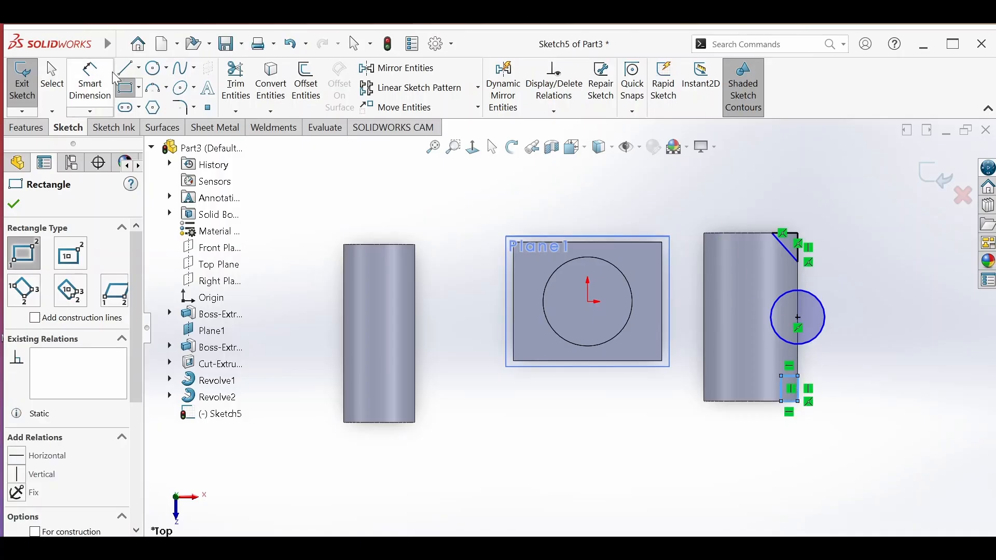
{"action": "left_click", "coordinate": [138, 68]}
{"action": "left_click", "coordinate": [160, 108]}
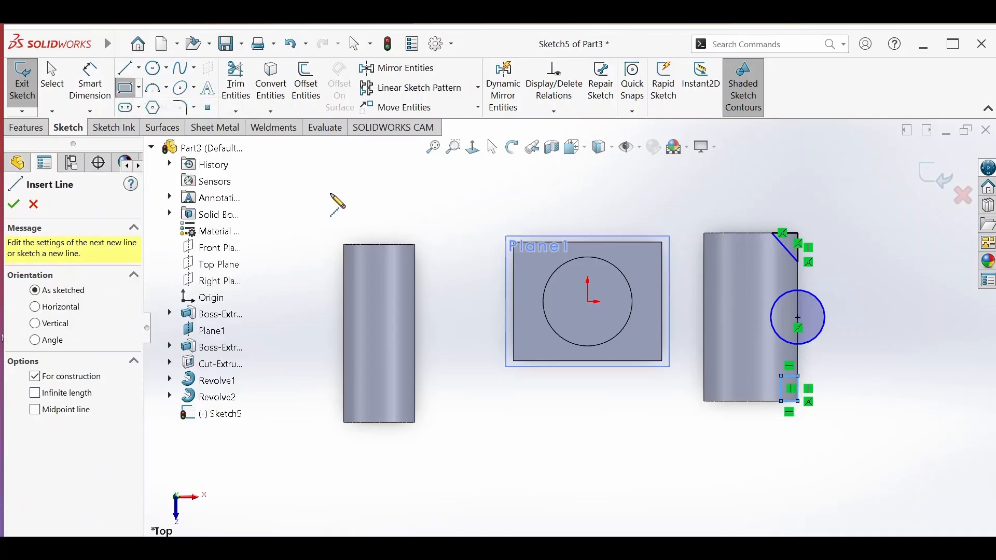
{"action": "left_click", "coordinate": [750, 232]}
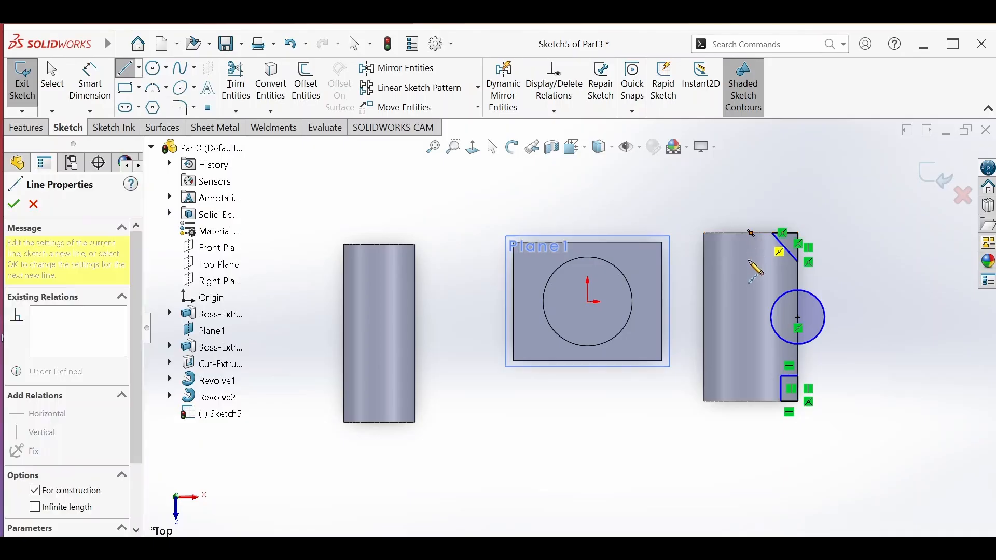
{"action": "left_click", "coordinate": [751, 418]}
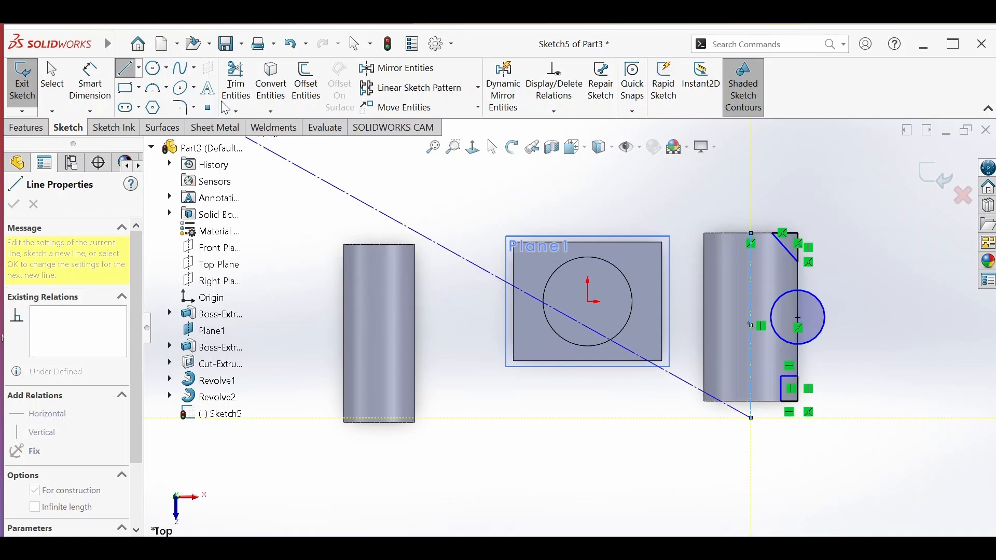
{"action": "left_click", "coordinate": [51, 77]}
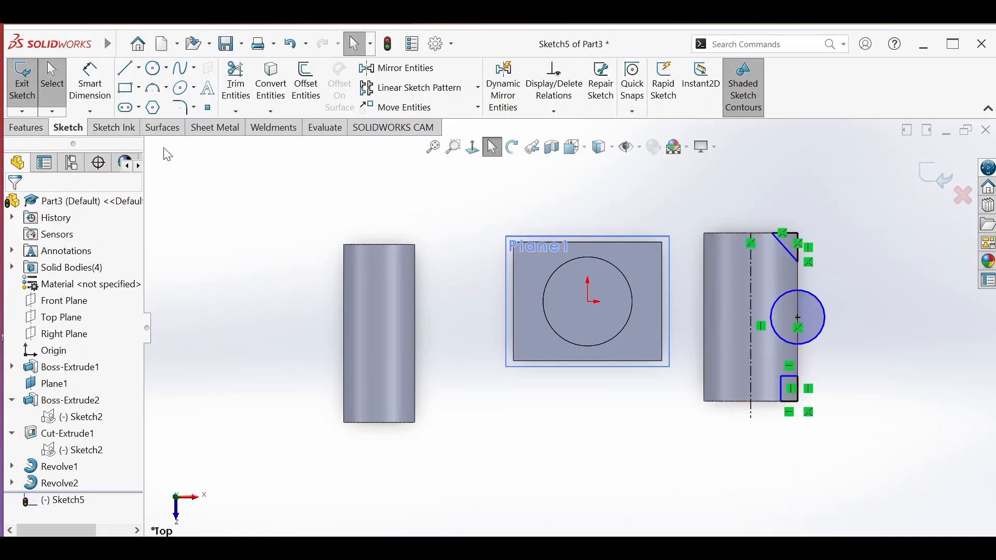
Step: Cut the triangle, circle and rectangle profiles from the solid cylinder with a 360° Blind Revolved Cut and inspect the part
{"action": "left_click", "coordinate": [26, 128]}
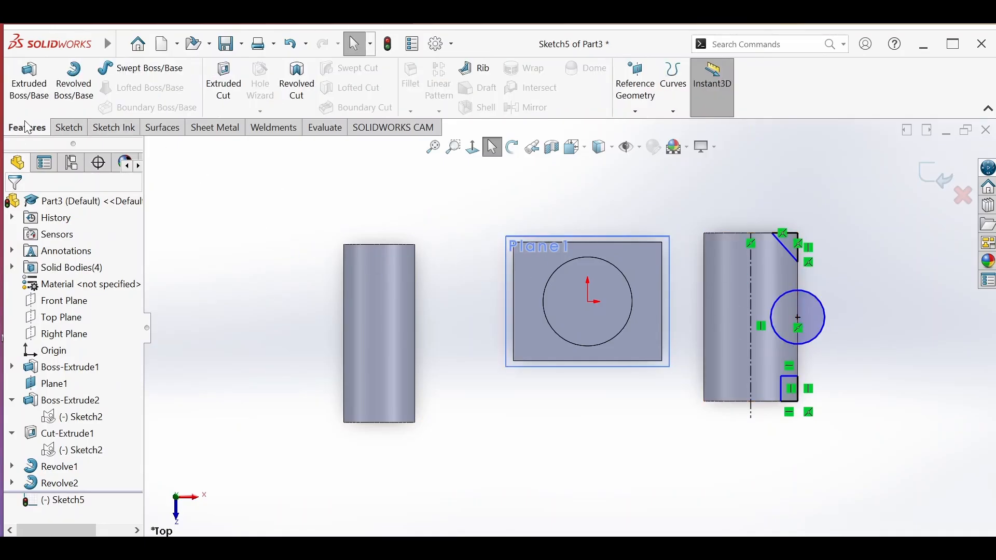
{"action": "left_click", "coordinate": [287, 91]}
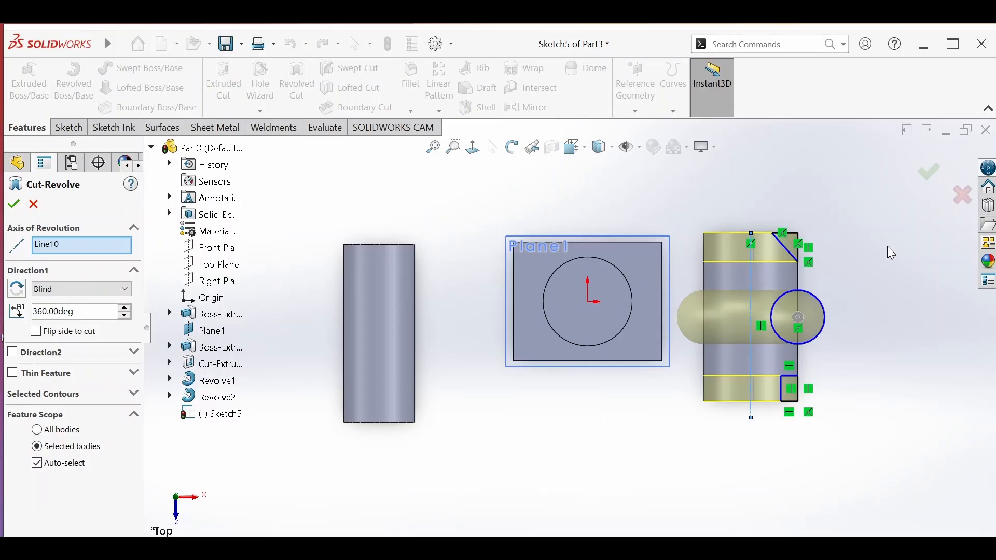
{"action": "left_click", "coordinate": [512, 150]}
{"action": "left_click_drag", "start_coordinate": [734, 259], "coordinate": [654, 299]}
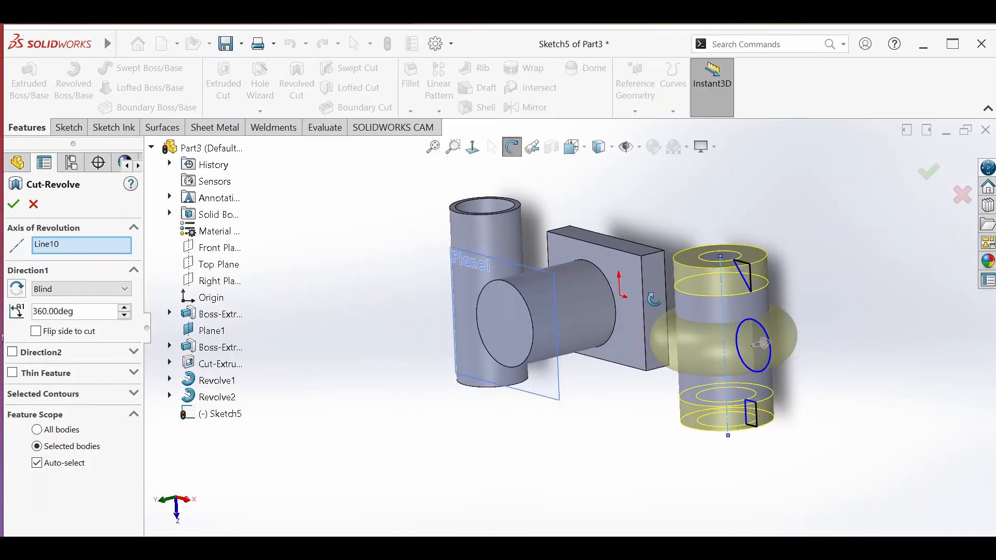
{"action": "left_click", "coordinate": [12, 205]}
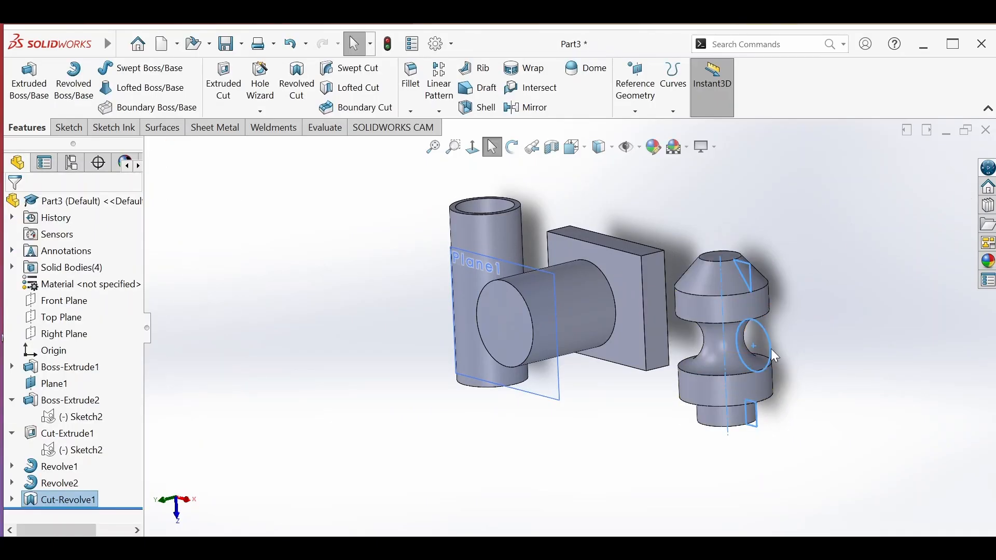
{"action": "left_click", "coordinate": [512, 147]}
{"action": "left_click_drag", "start_coordinate": [545, 217], "coordinate": [739, 350]}
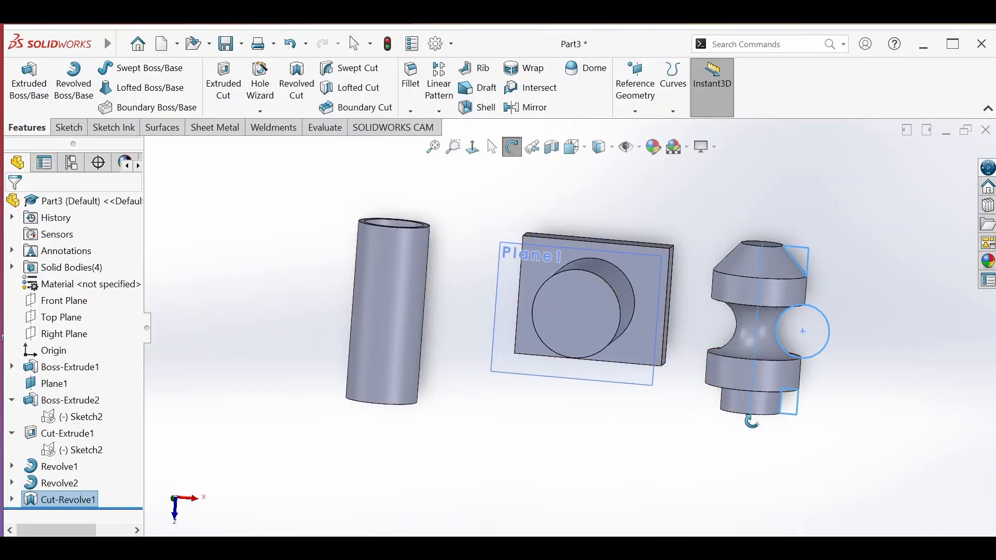